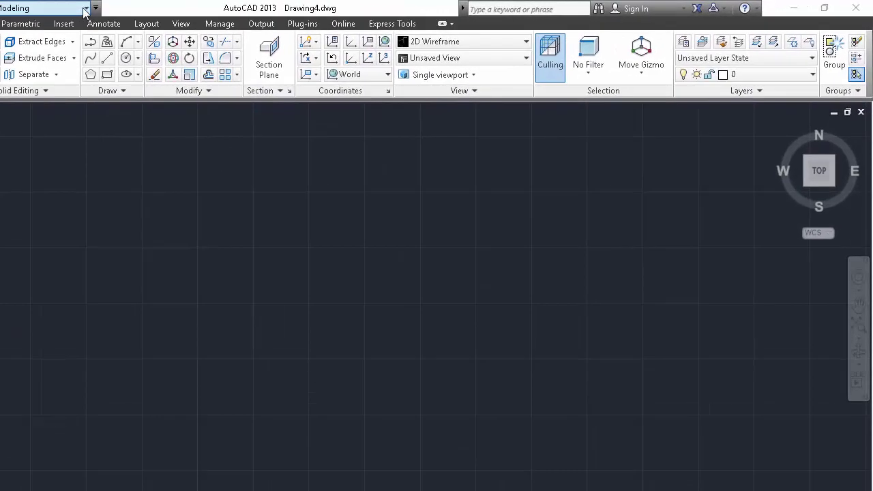
Step: Leave the workspace unchanged and start the table-top rectangle near the middle of the drawing
left_click(85, 8)
left_click(34, 55)
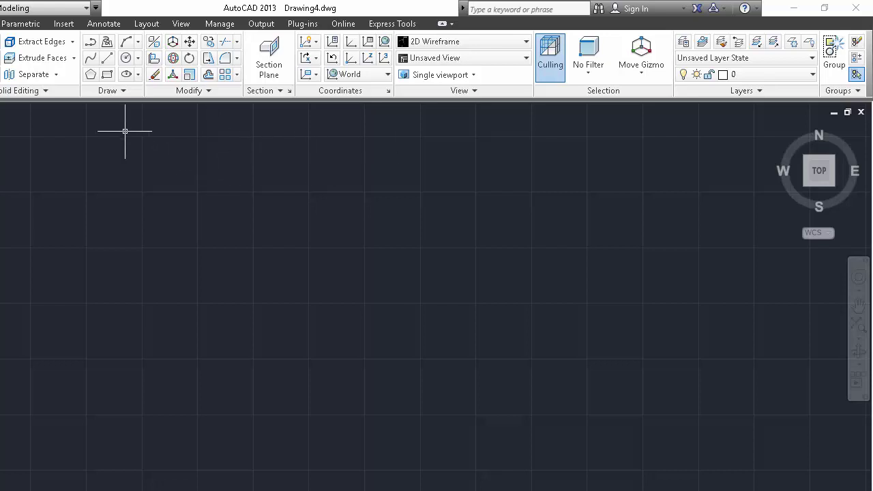
left_click(105, 77)
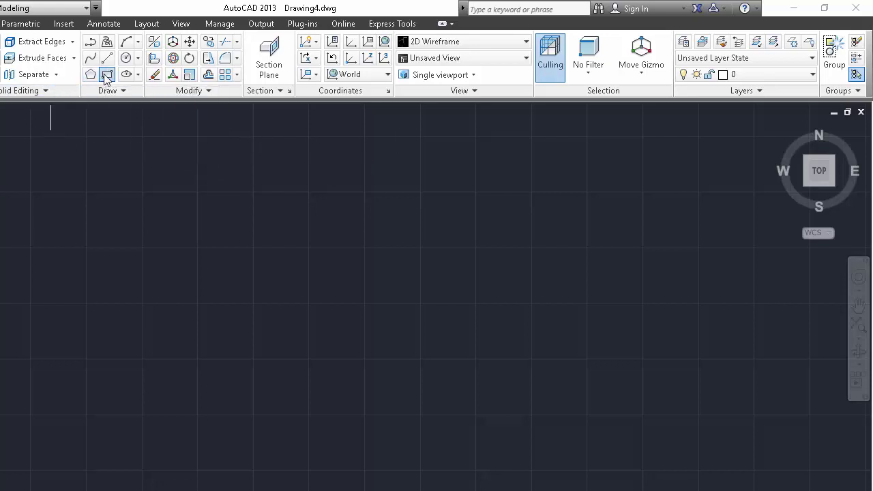
left_click(141, 250)
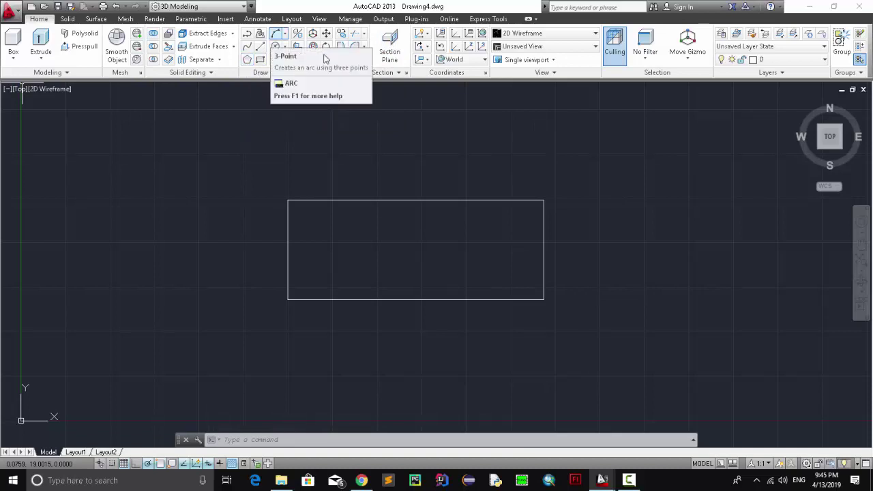
Step: Orbit to an angled view of the table-top rectangle and start Extrude
left_click(275, 47)
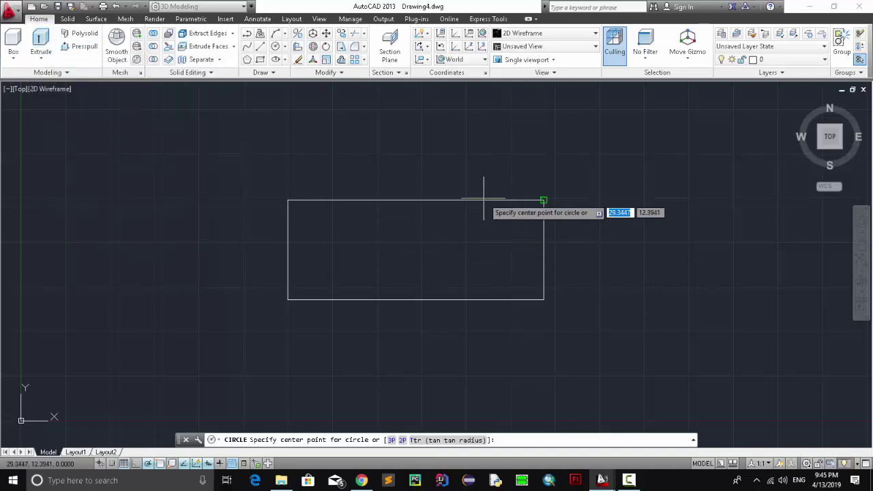
mouse_move(829, 135)
left_mouse_down()
mouse_move(832, 101)
mouse_move(835, 150)
mouse_move(830, 128)
left_mouse_up()
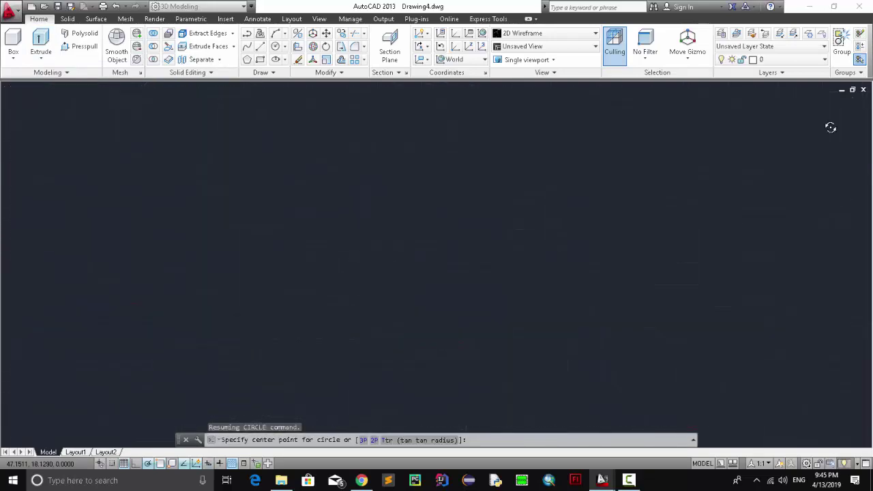
left_click(38, 37)
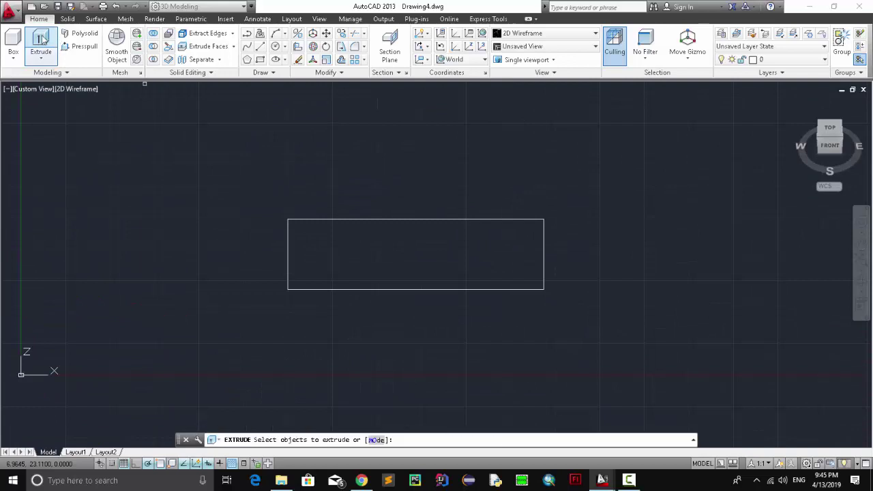
Step: Extrude the rectangle into a thin table-top slab, then return to the top view
left_click(342, 219)
key("Return")
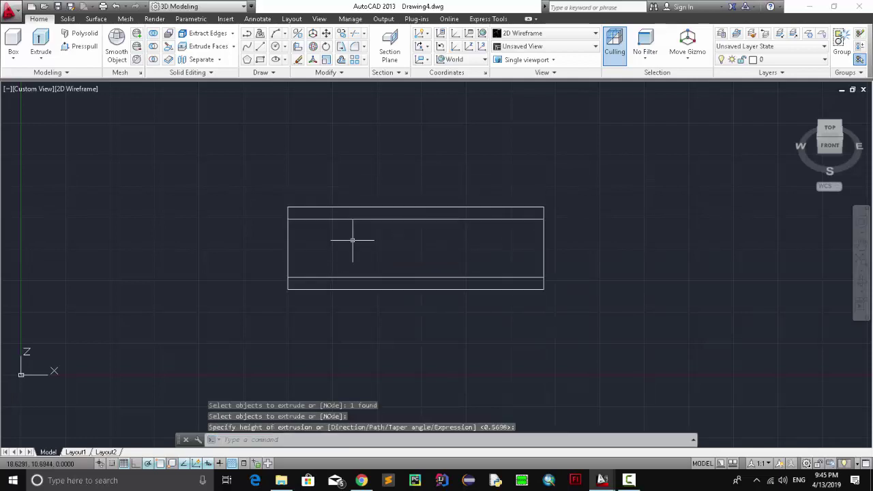
mouse_move(801, 144)
middle_mouse_down("shift")
mouse_move(775, 139)
mouse_move(823, 133)
middle_mouse_up("shift")
left_click(830, 130)
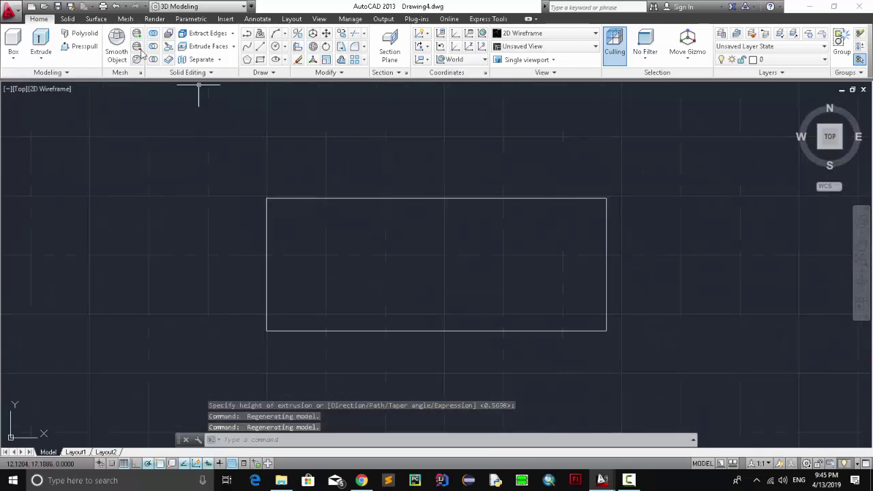
Step: Try placing a circle at the rectangle's top-left corner, cancelling the unfinished attempts
left_click(275, 46)
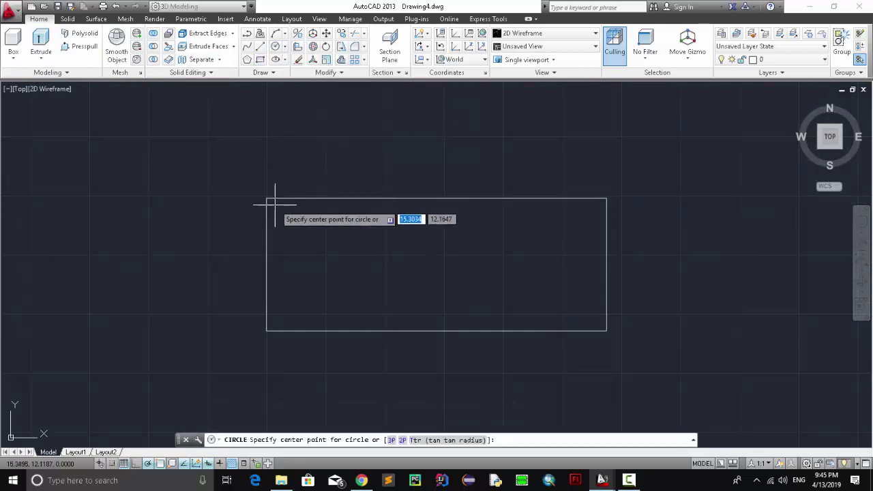
left_click(277, 208)
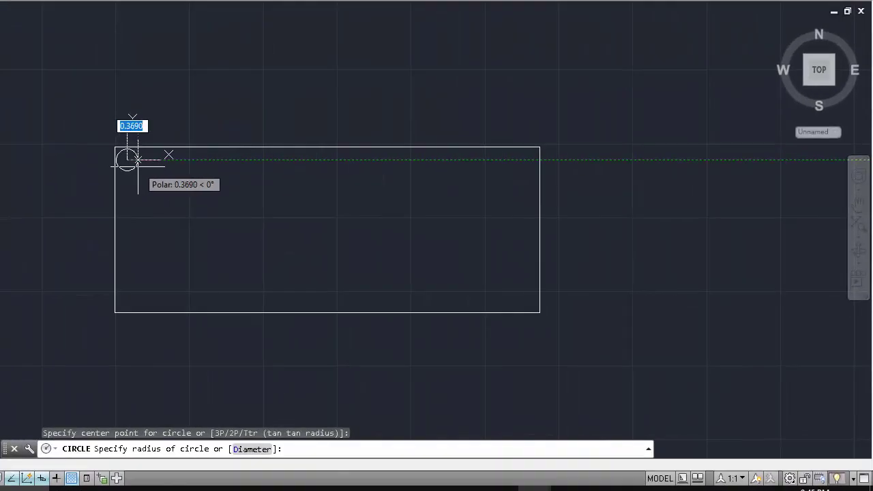
key("Return")
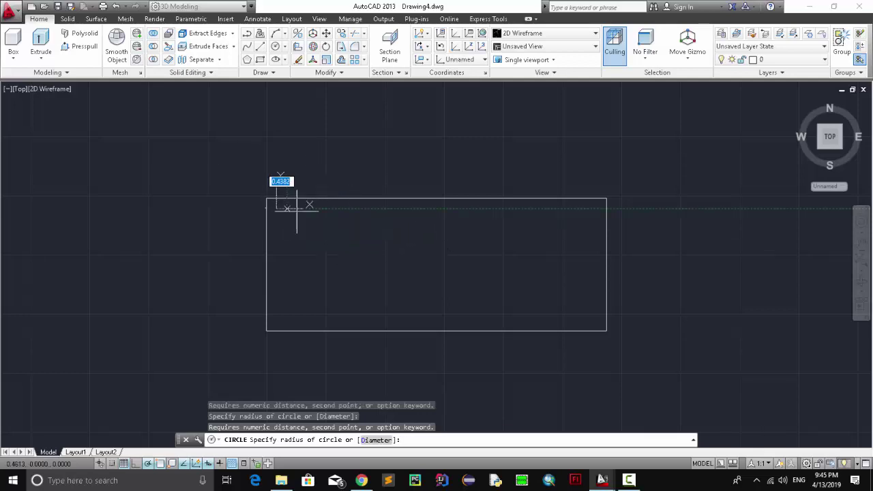
key("Return")
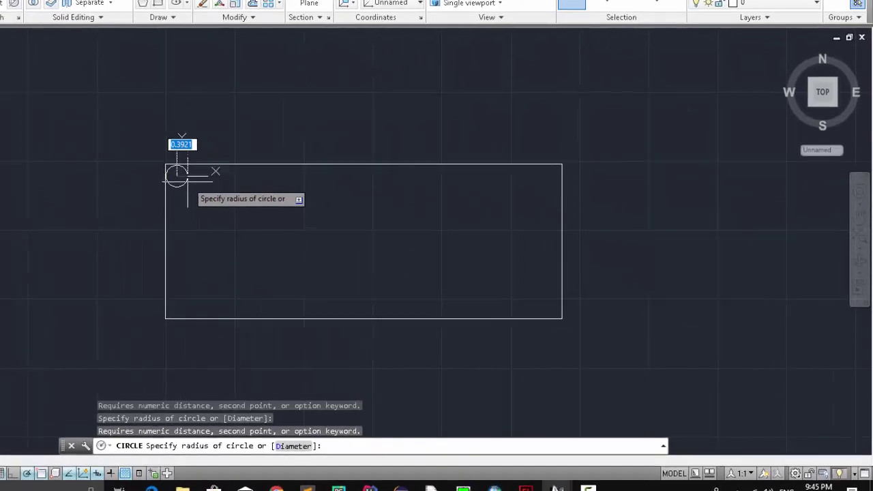
key("Escape")
left_click(132, 164)
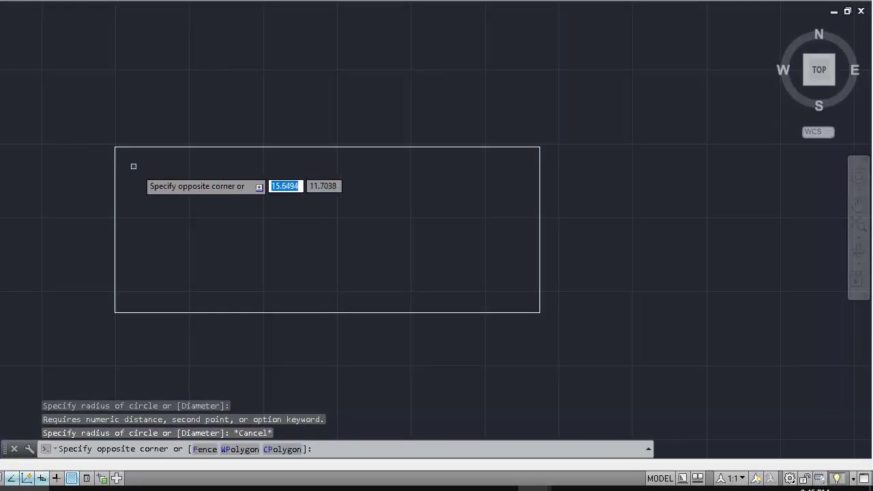
left_click(157, 207)
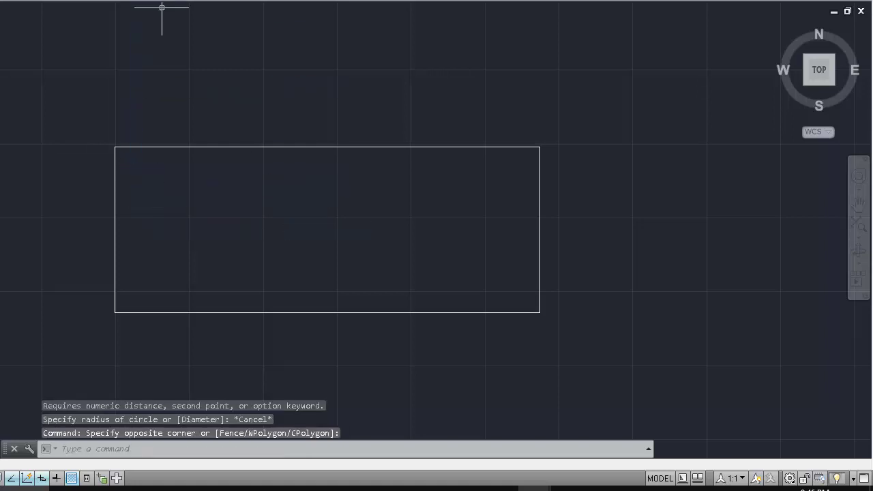
type("c")
key("Return")
left_click(130, 162)
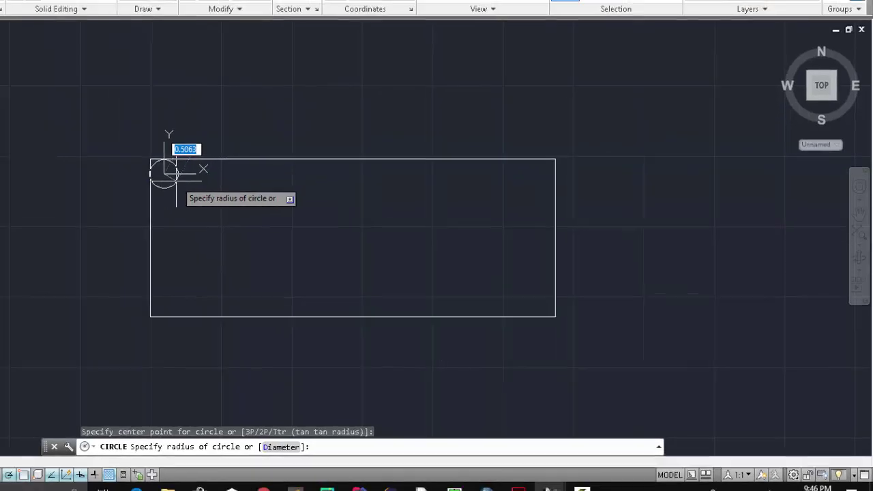
key("Escape")
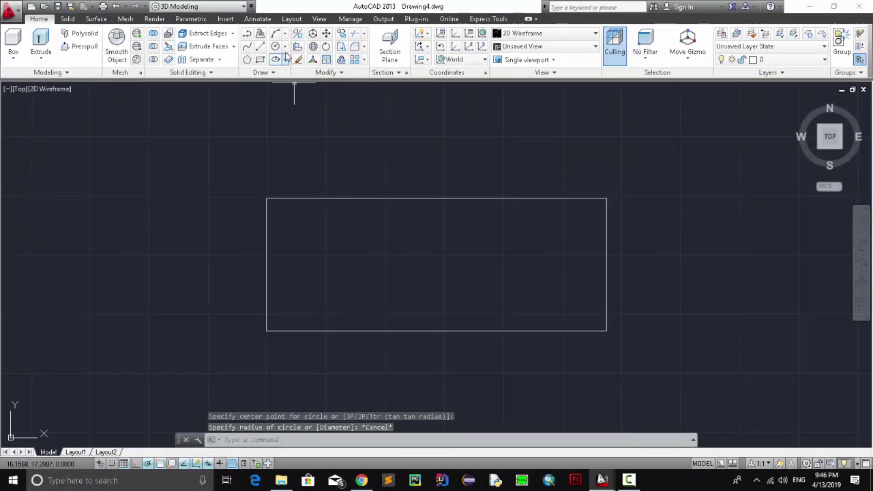
Step: Draw a small leg circle just inside the table top's top-left corner
left_click(276, 46)
left_click(278, 213)
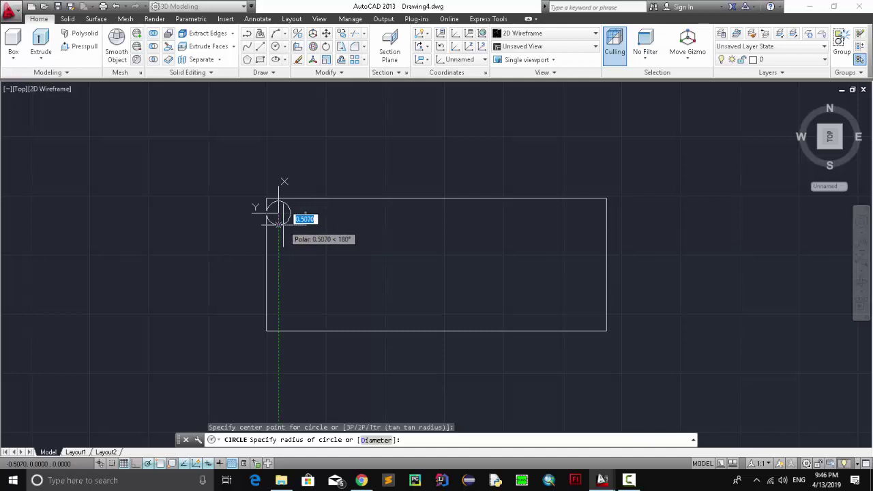
key("Return")
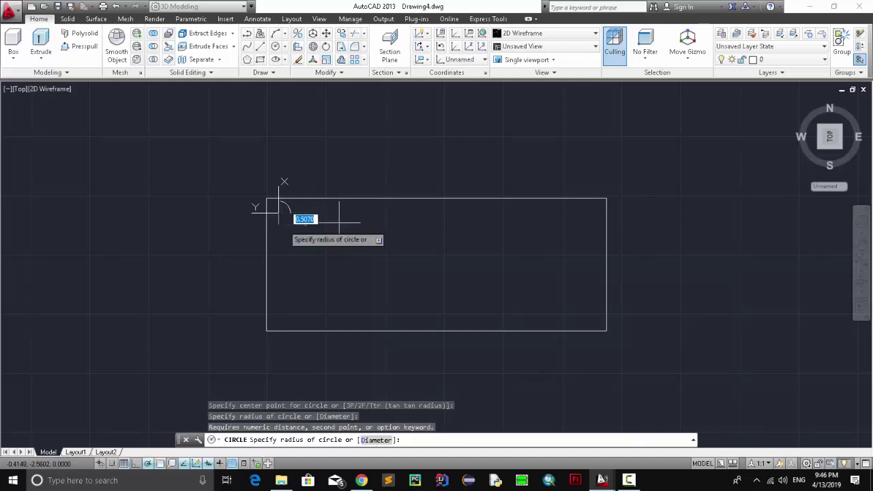
left_click(287, 220)
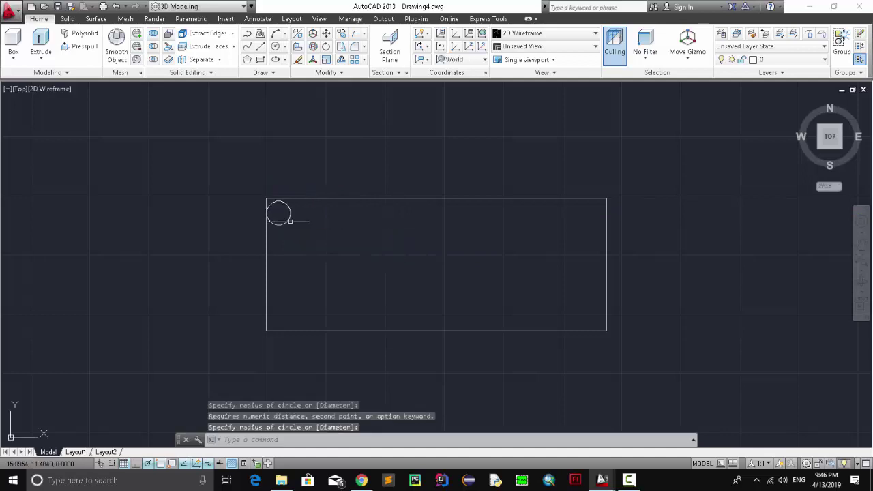
left_click(276, 46)
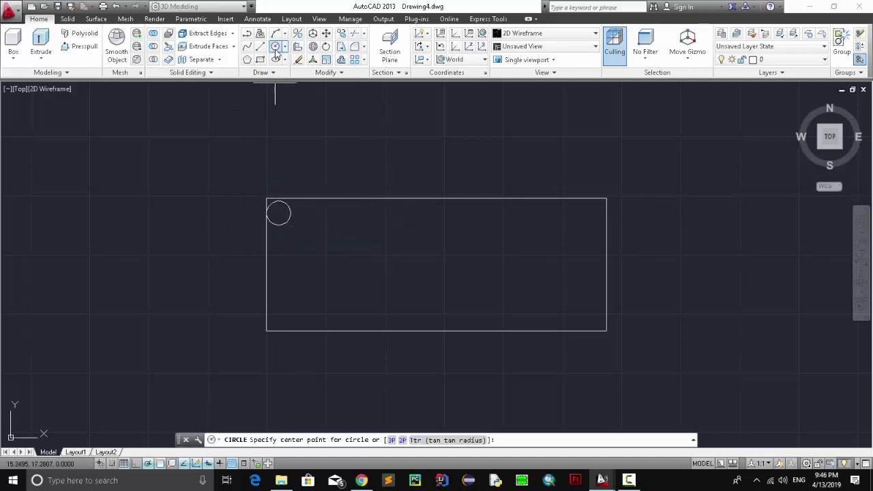
Step: Add matching leg circles near the lower-left and top-right corners
left_click(266, 331)
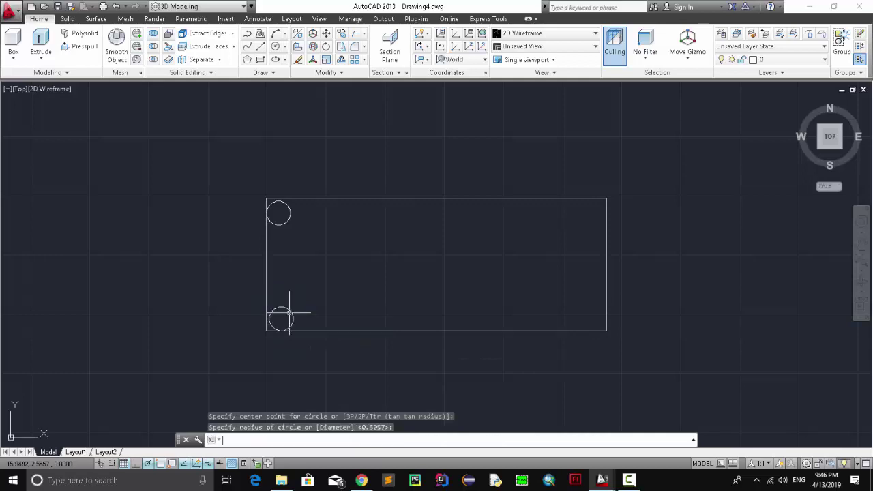
key("Return")
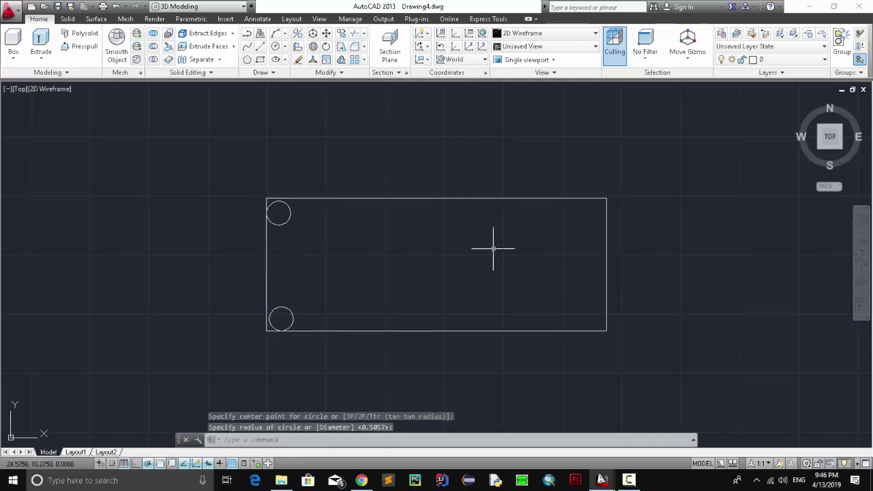
left_click(276, 34)
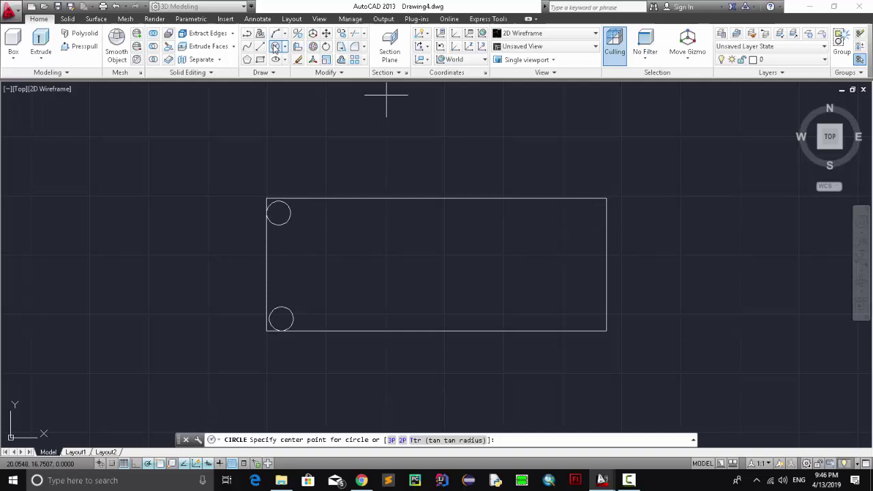
left_click(583, 210)
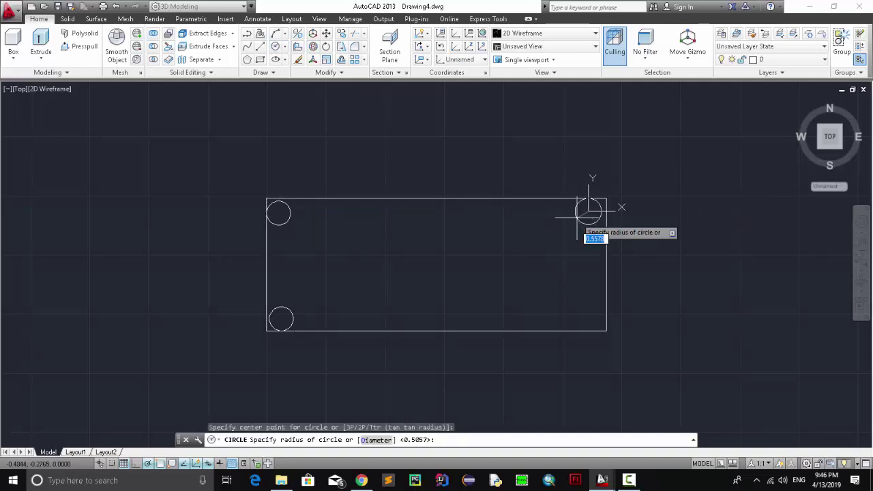
left_click(578, 218)
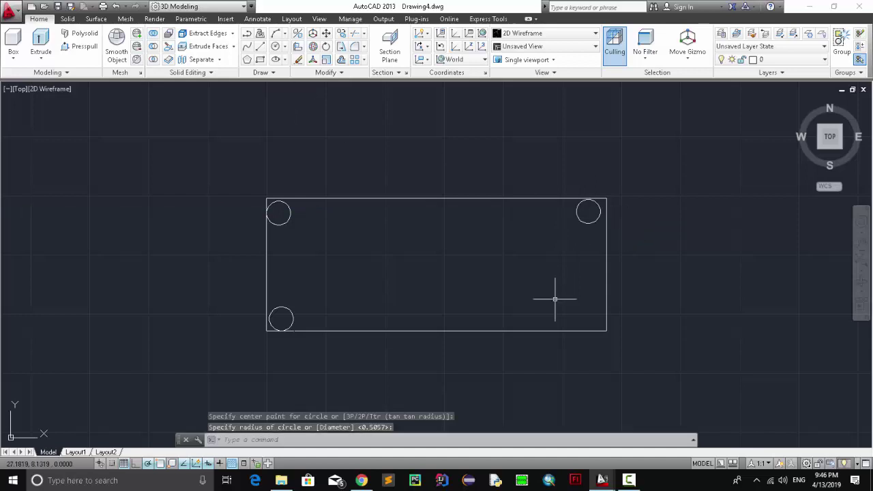
Step: Clear a stray selection and add the bottom-right leg circle with the default radius
left_click(591, 313)
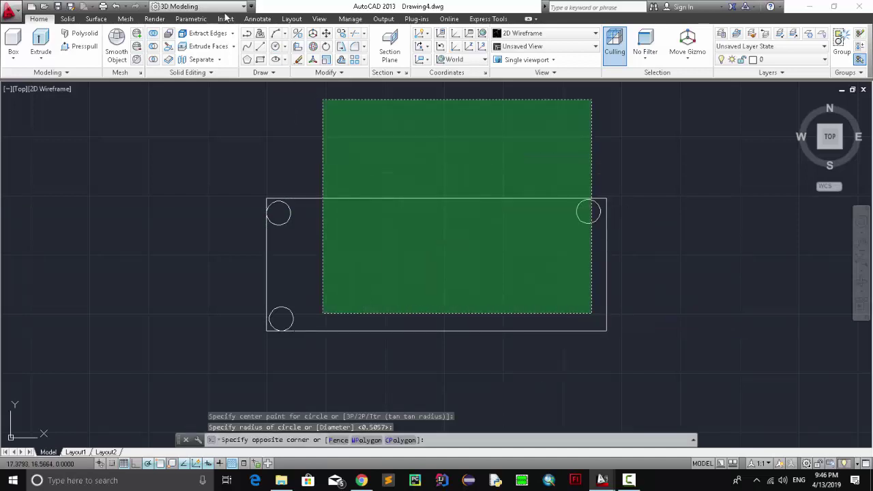
left_click(432, 183)
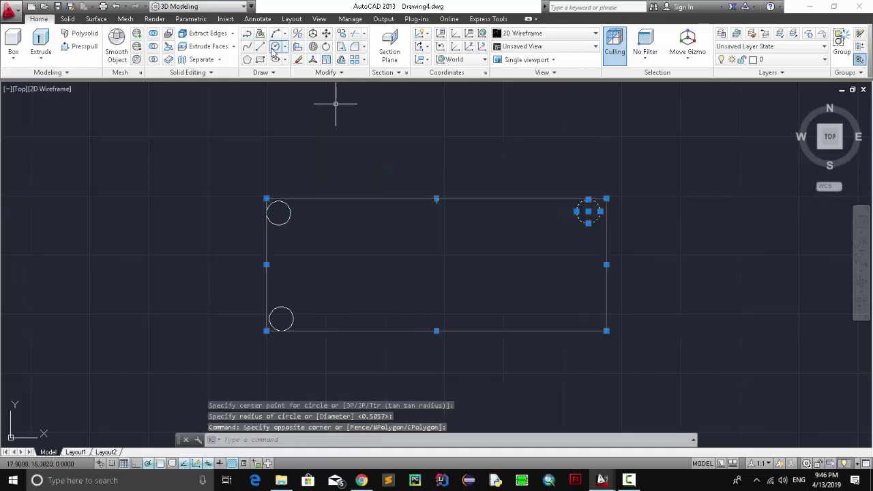
key("Escape")
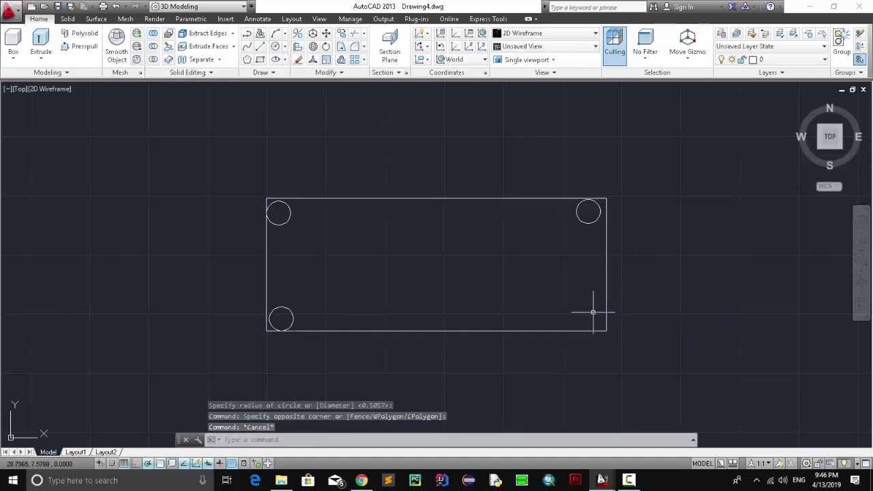
left_click(591, 312)
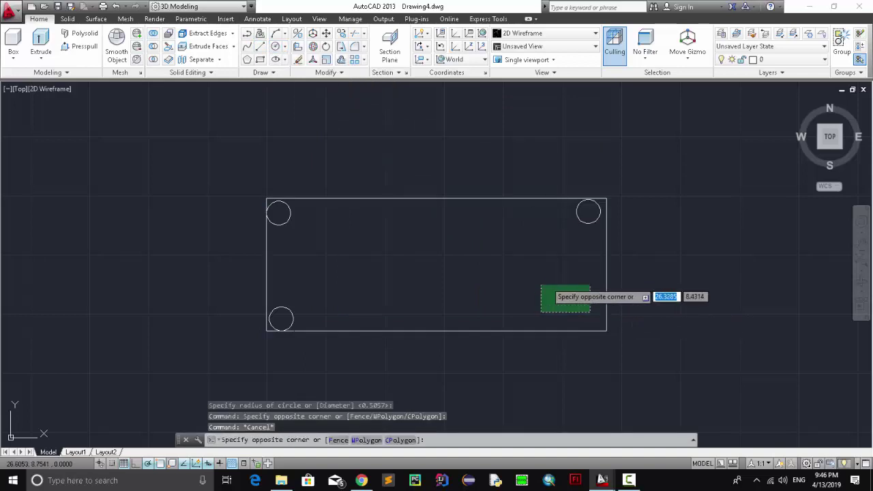
left_click(491, 263)
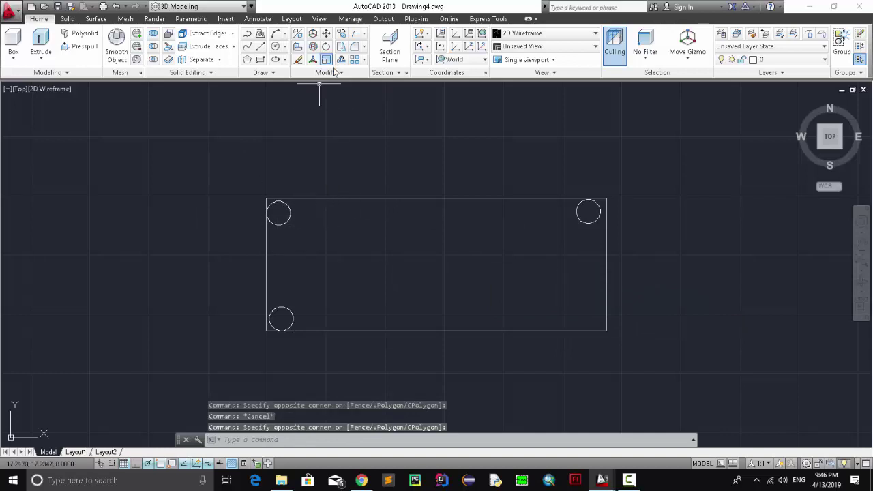
left_click(276, 46)
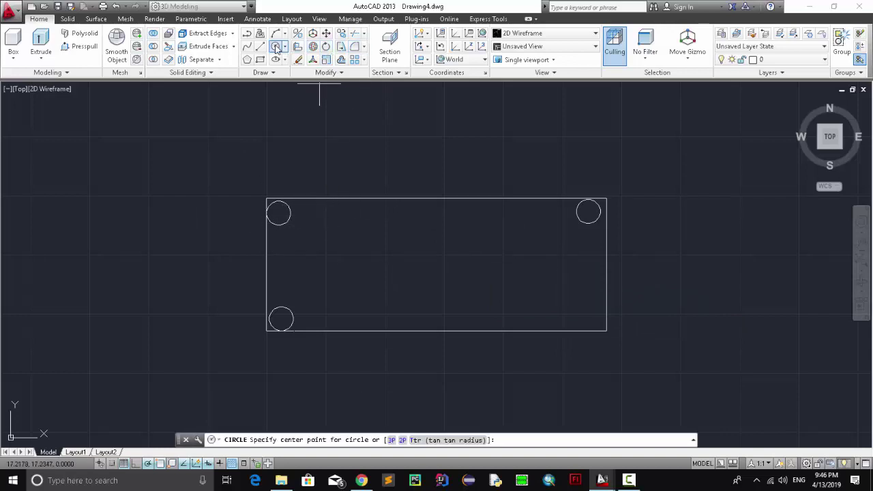
left_click(591, 317)
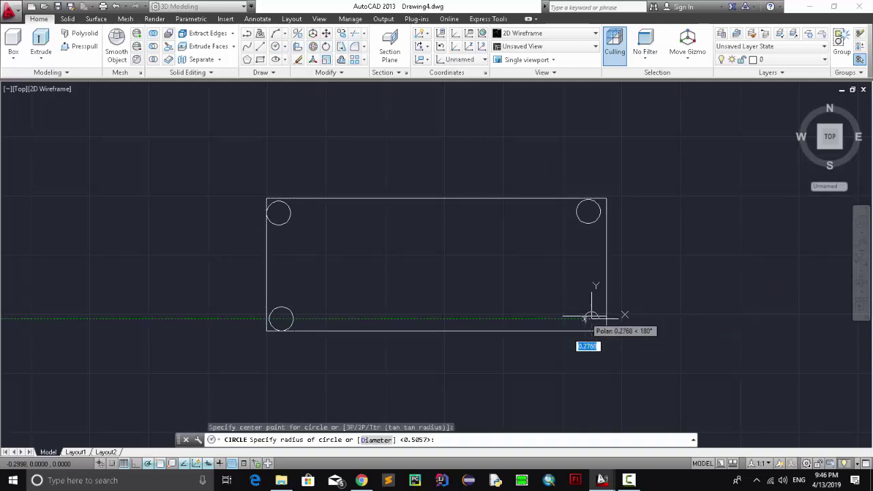
key("Return")
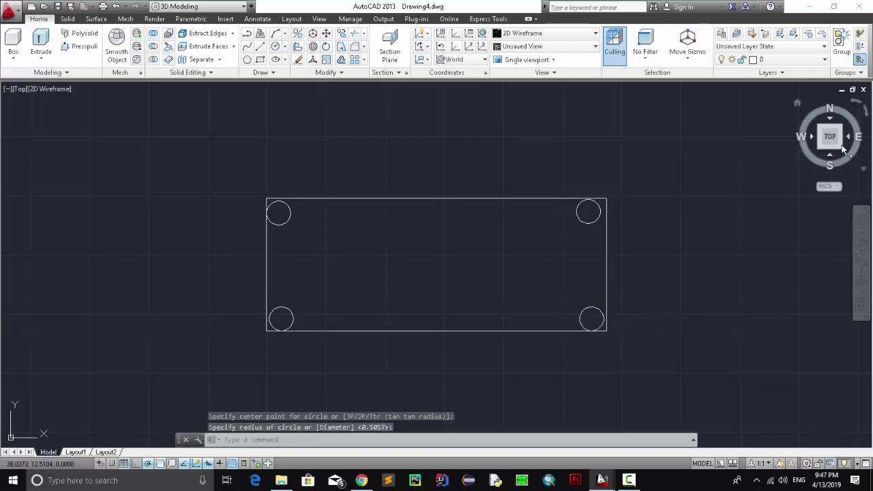
Step: Orbit the plate into a tilted 3D view and start Extrude
mouse_move(778, 157)
middle_mouse_down("shift")
mouse_move(775, 102)
mouse_move(670, 90)
mouse_move(386, 111)
middle_mouse_up("shift")
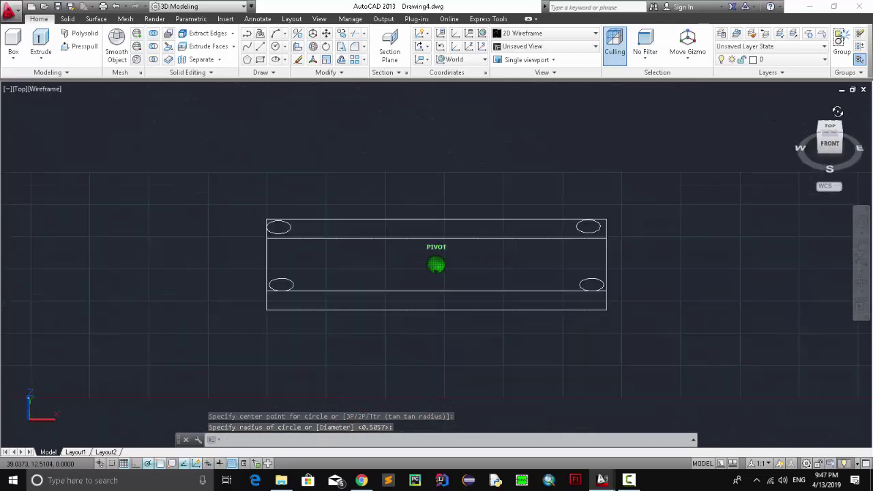
left_click(41, 43)
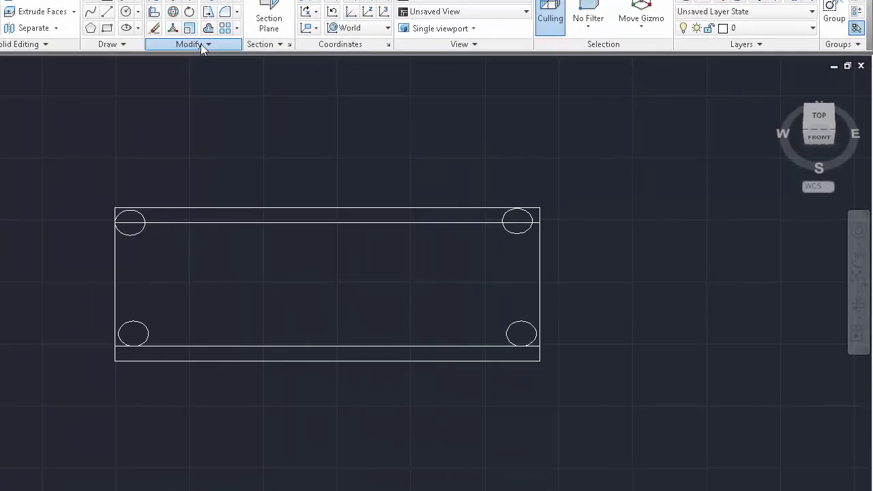
left_click(334, 74)
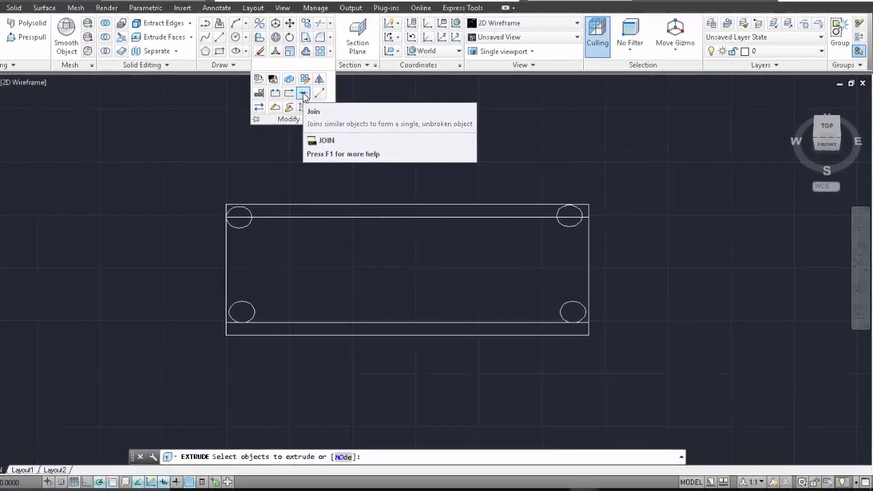
left_click(207, 75)
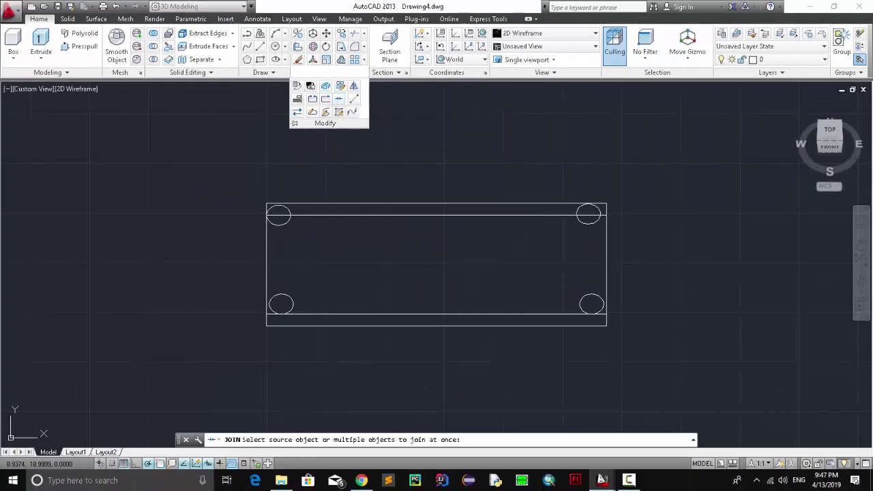
left_click(278, 225)
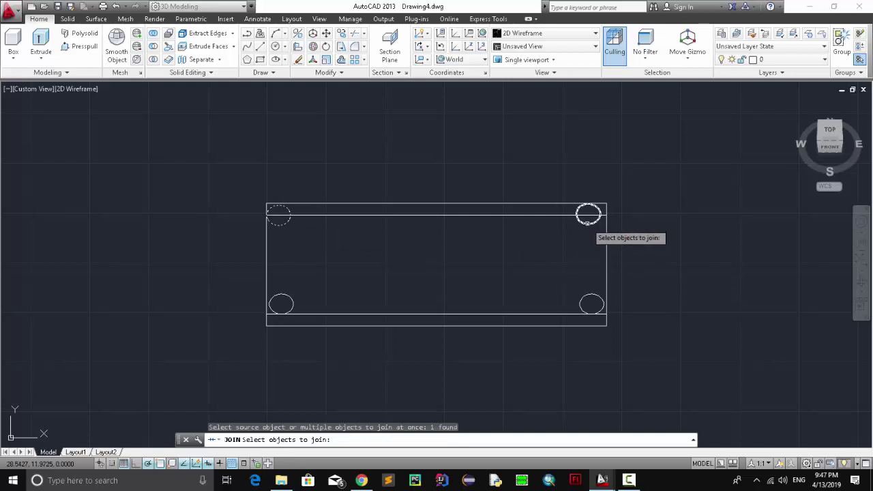
left_click(588, 225)
left_click(594, 294)
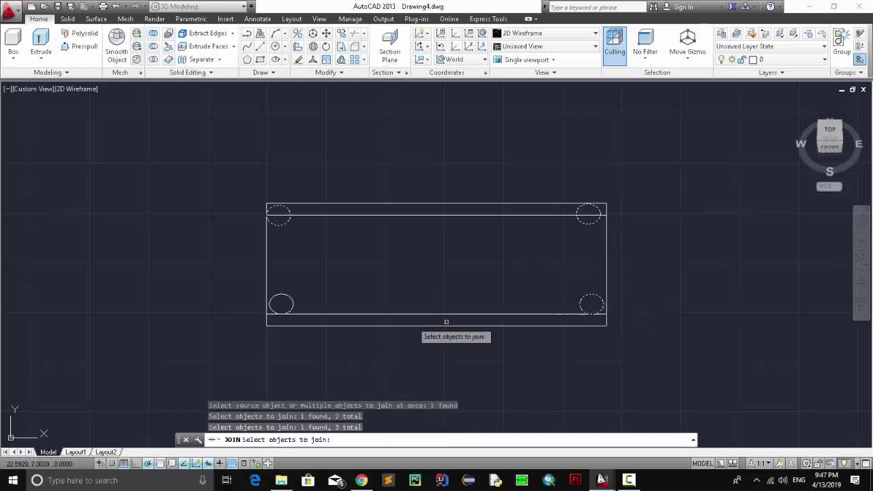
left_click(292, 304)
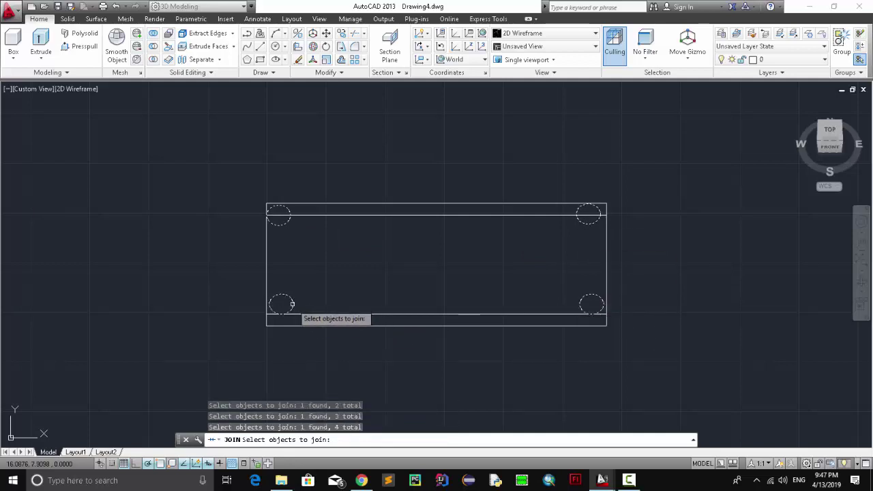
key("Return")
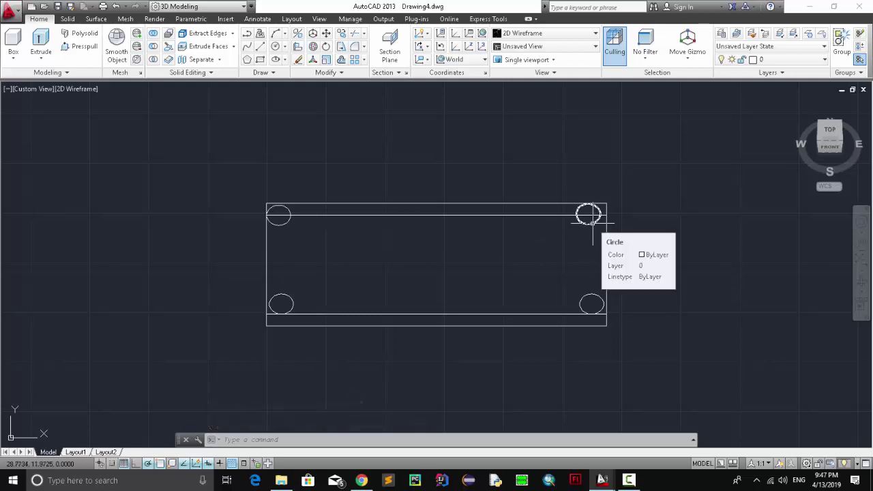
left_click(592, 221)
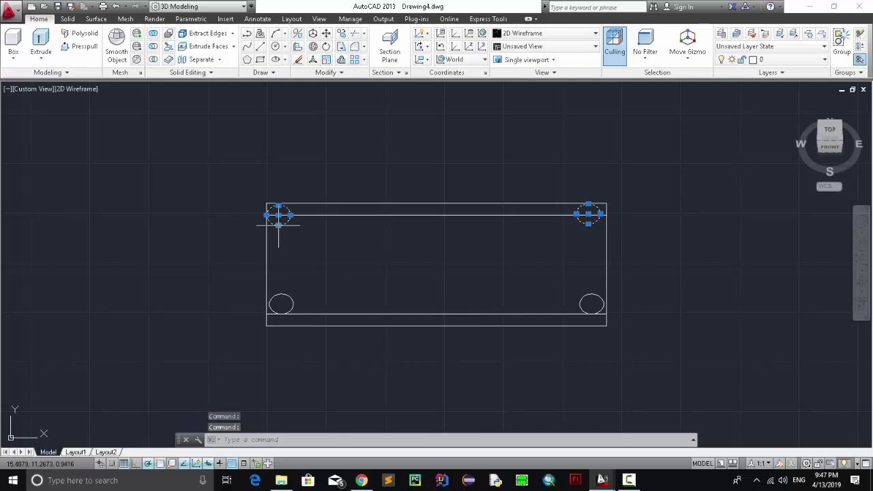
left_click(294, 301)
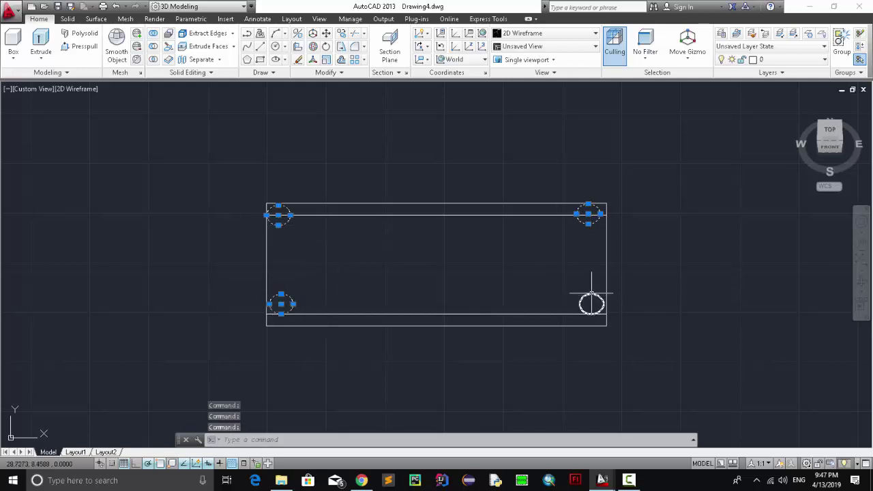
left_click(591, 294)
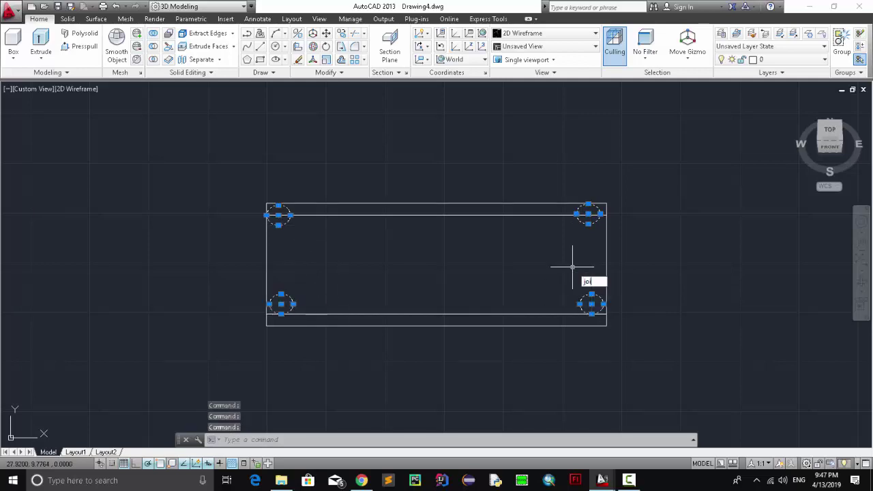
key("Return")
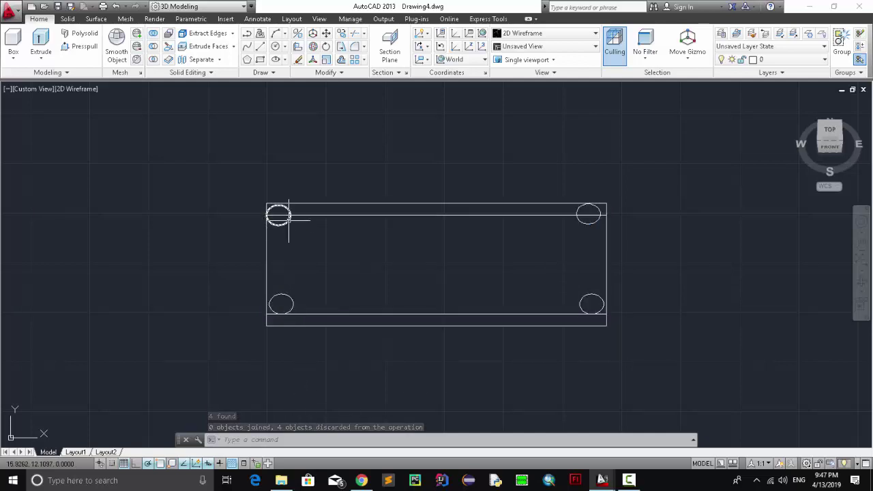
mouse_move(153, 33)
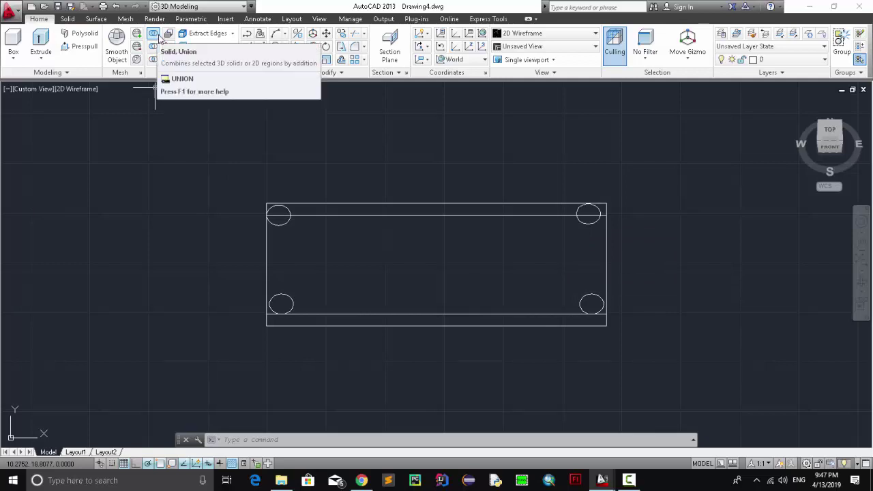
left_click(337, 74)
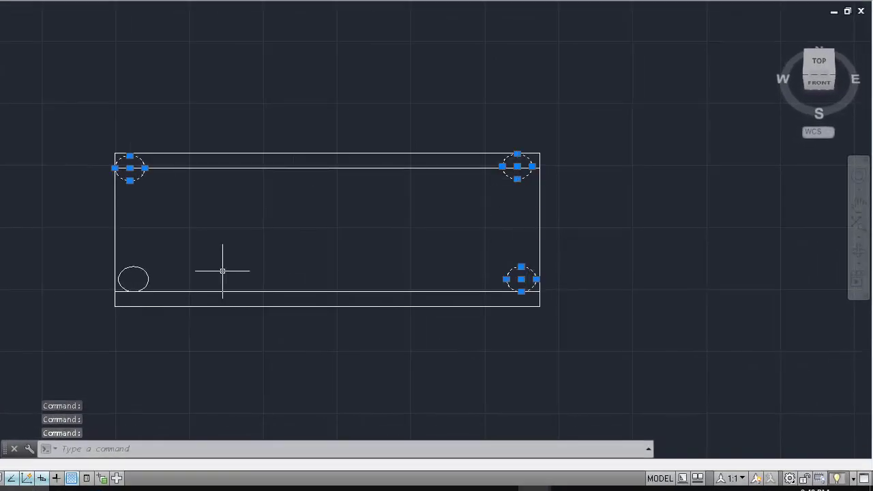
left_click(67, 25)
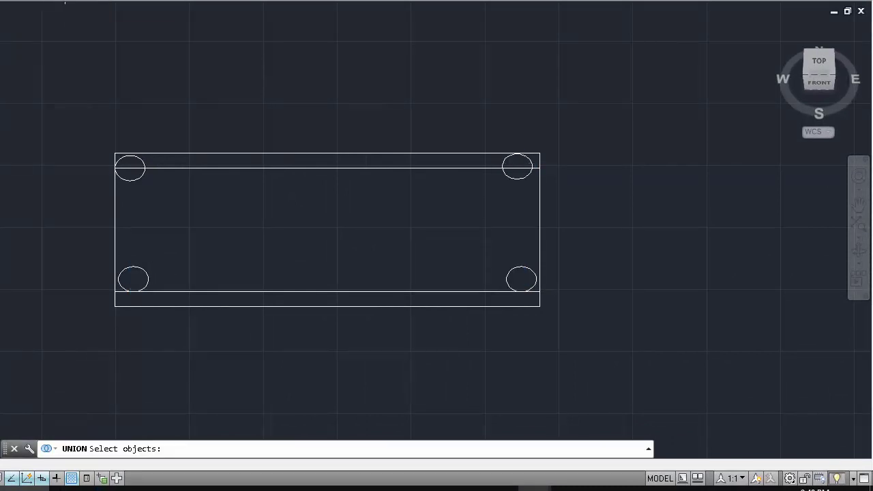
left_click(137, 179)
left_click(510, 177)
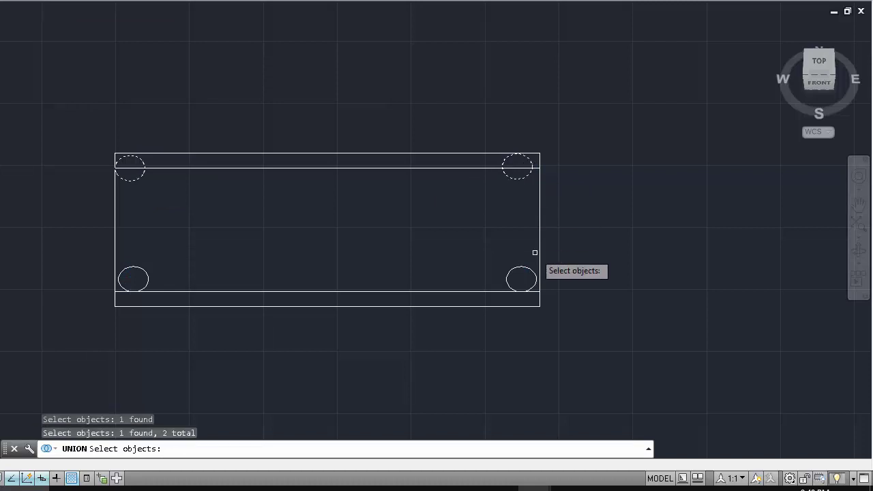
left_click(536, 268)
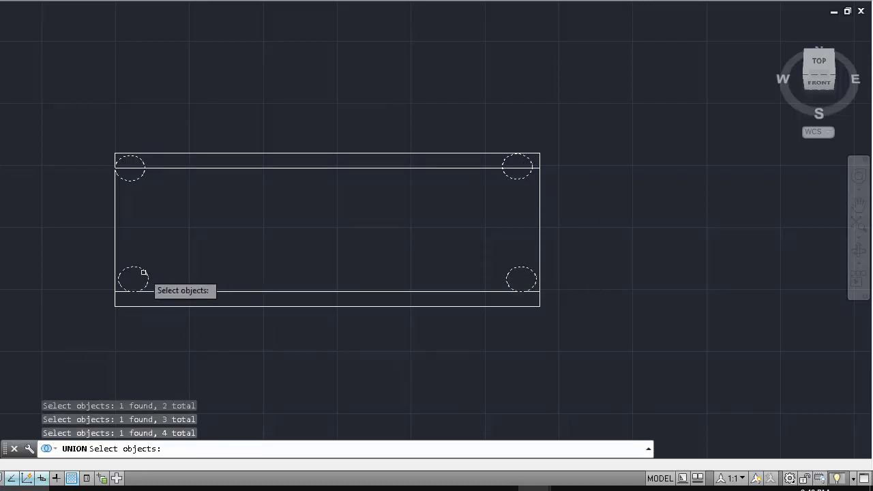
key("Return")
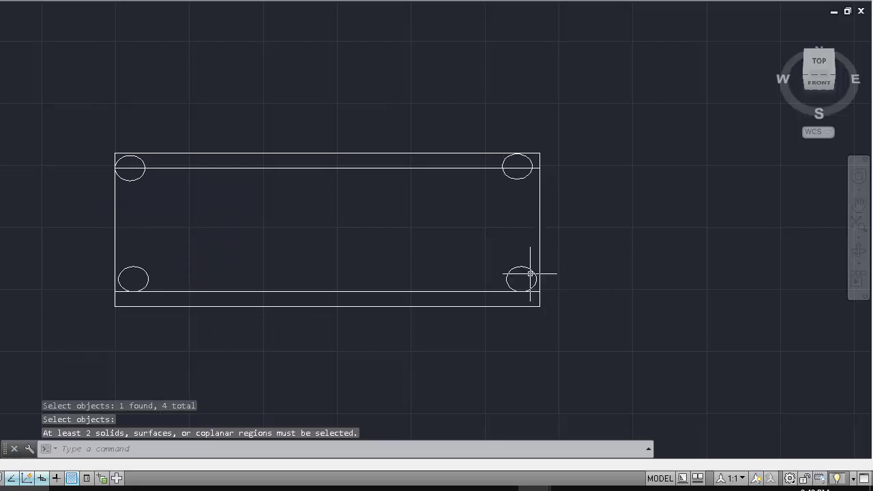
key("Return")
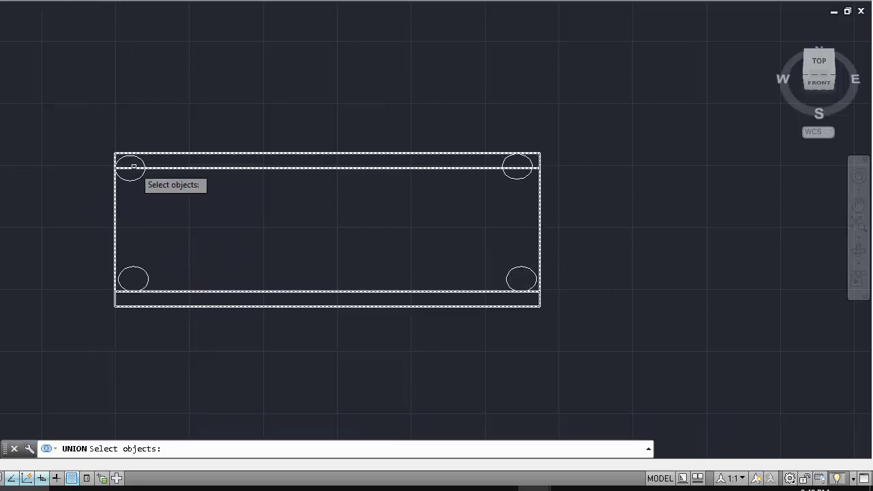
left_click(141, 176)
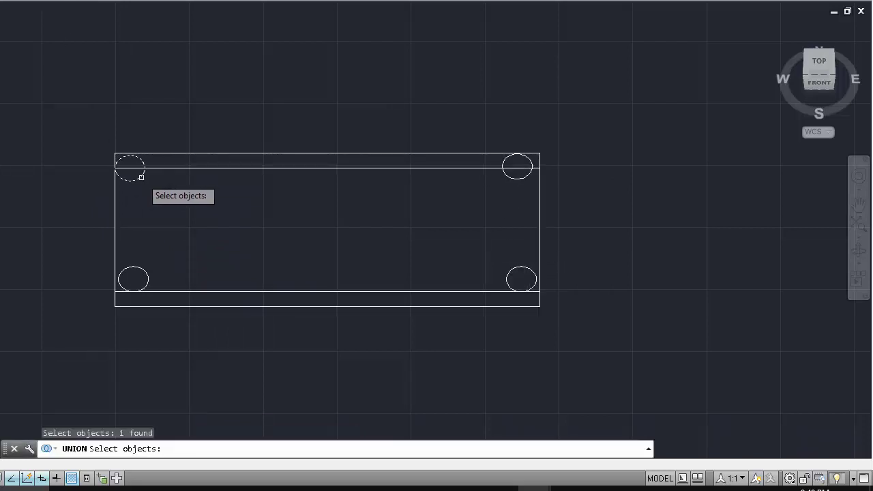
left_click(512, 178)
left_click(523, 270)
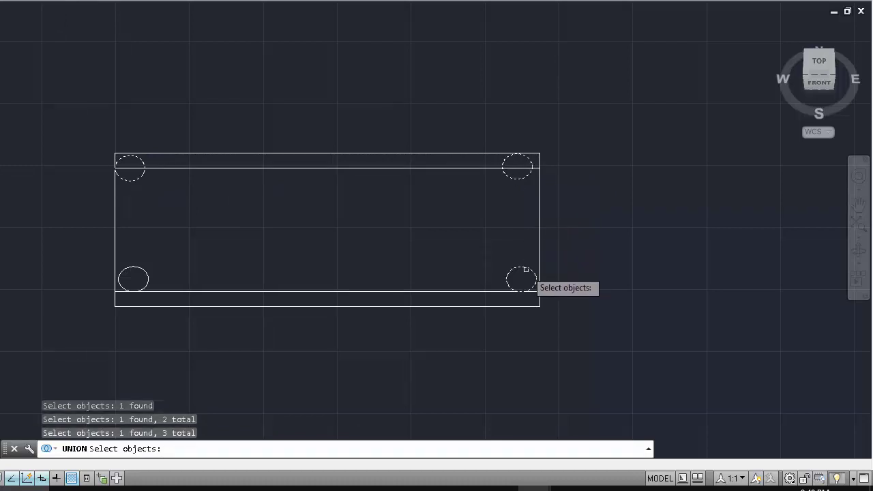
left_click(171, 279)
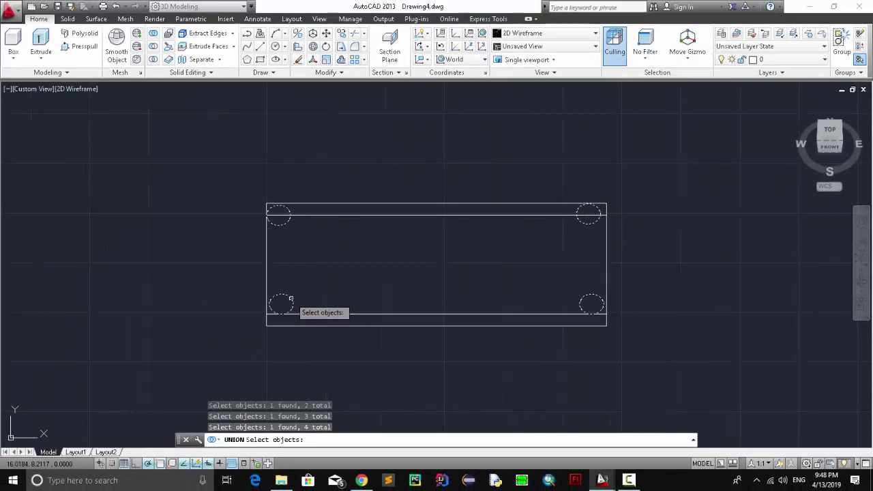
key("Return")
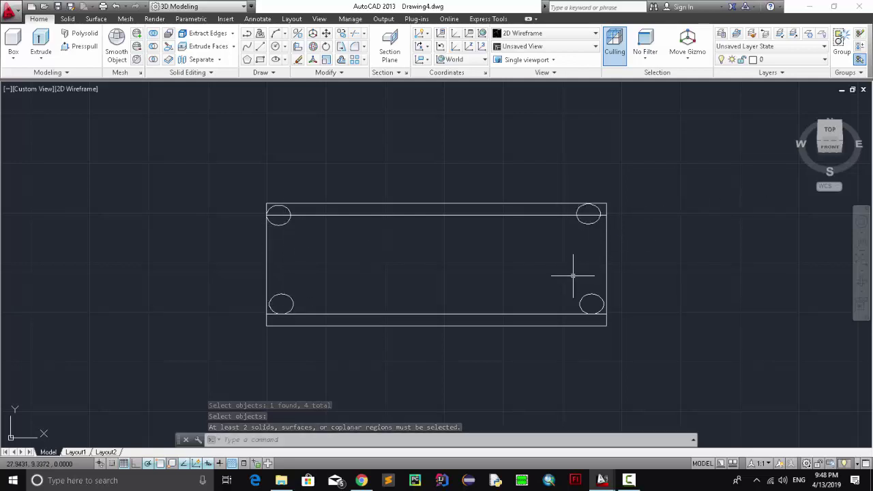
Step: Extrude three corner circles into legs, then undo the view change and the extrusion
left_click(41, 42)
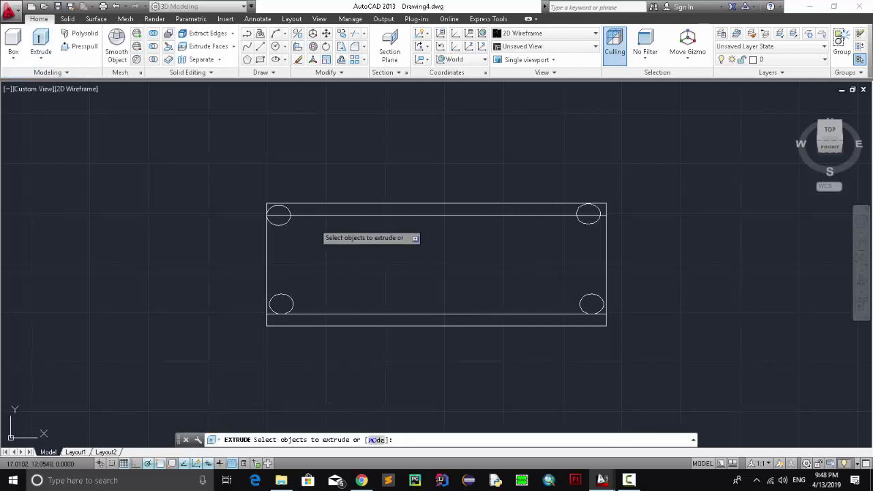
left_click(287, 218)
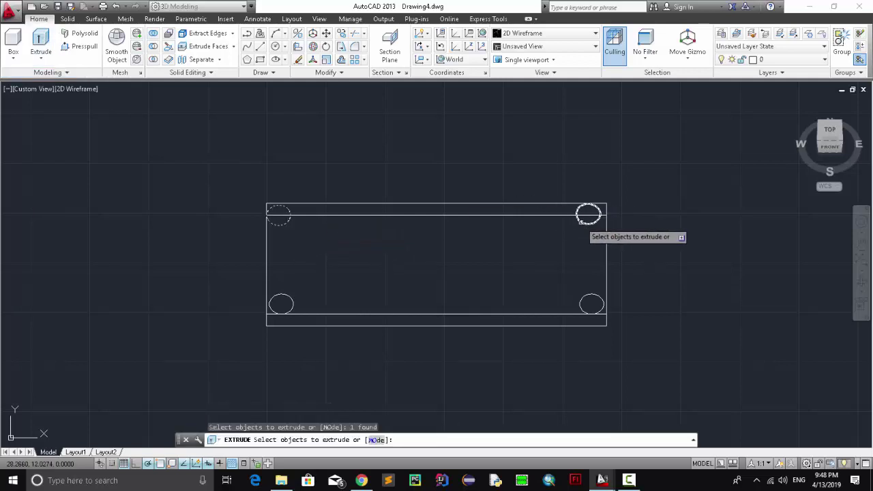
left_click(584, 218)
left_click(599, 296)
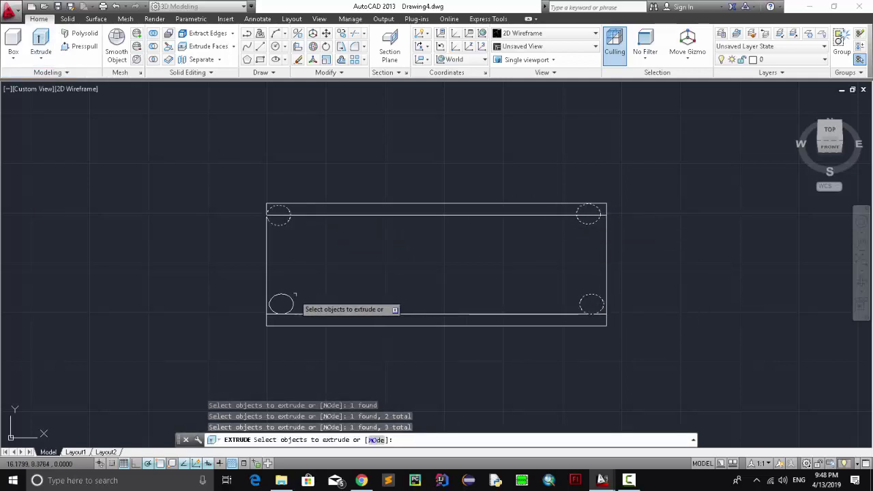
key("Return")
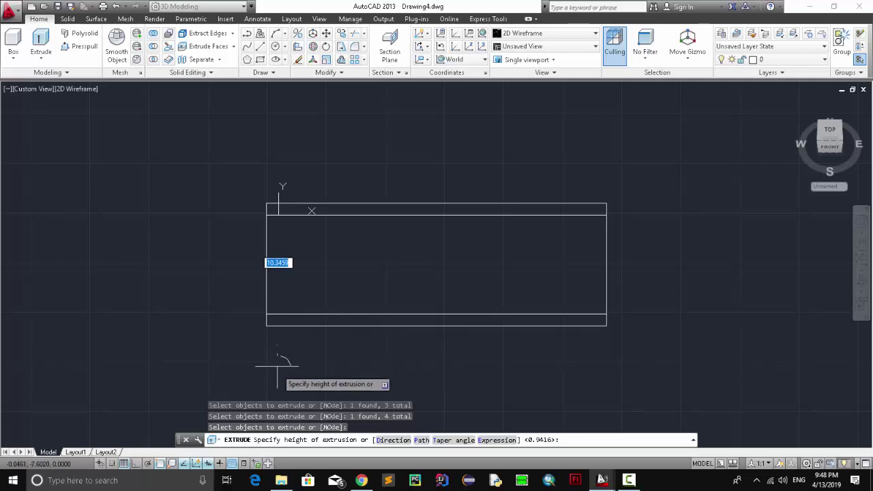
scroll(312, 300, "down", 2)
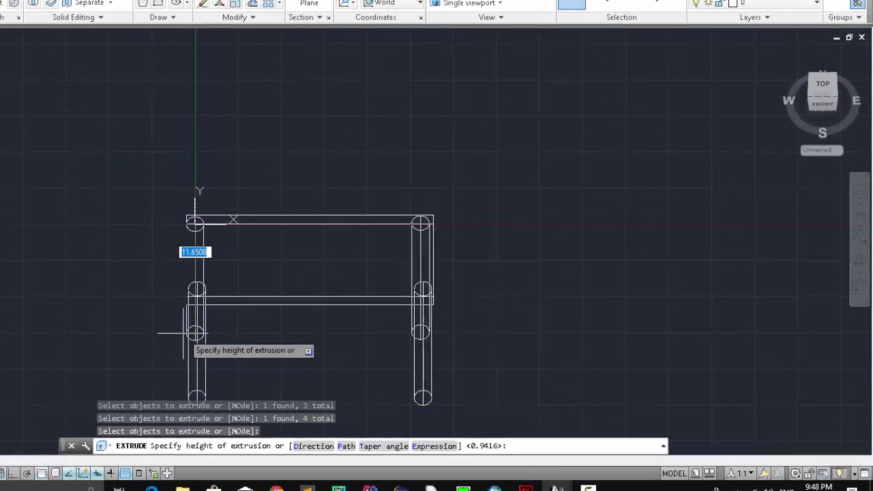
left_click(196, 333)
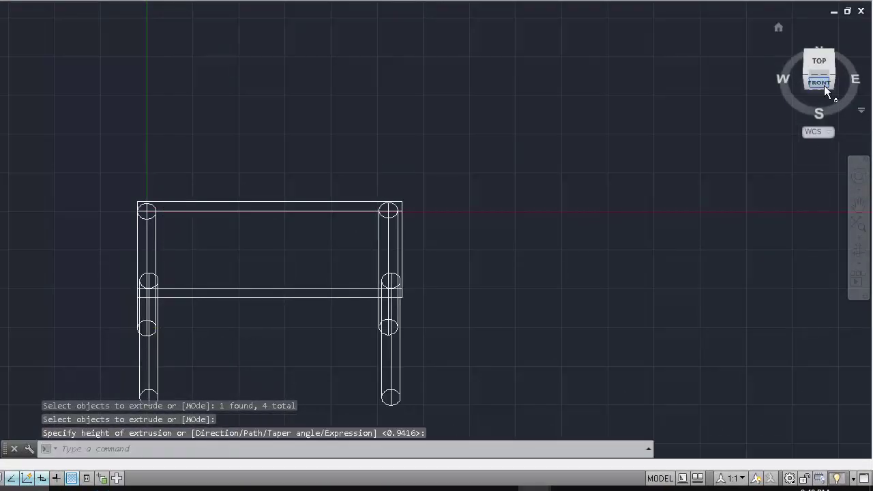
mouse_move(825, 88)
left_mouse_down()
mouse_move(729, 73)
mouse_move(693, 48)
mouse_move(714, 72)
left_mouse_up()
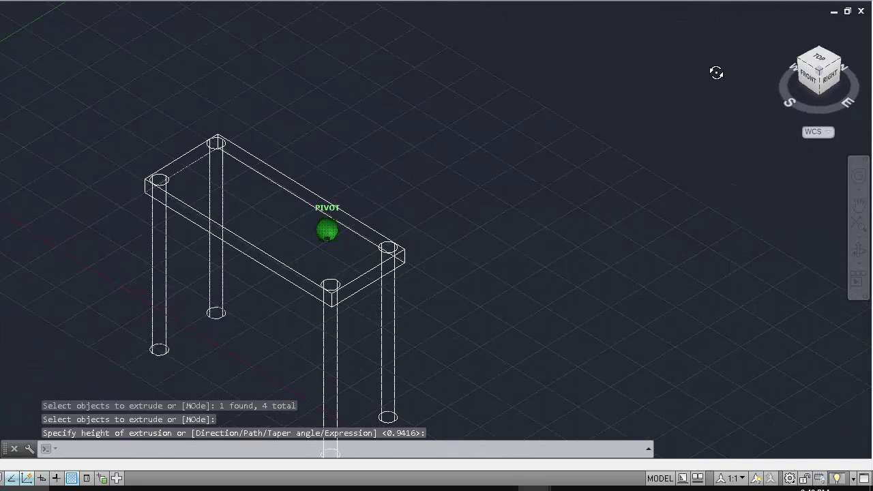
key("ctrl+z")
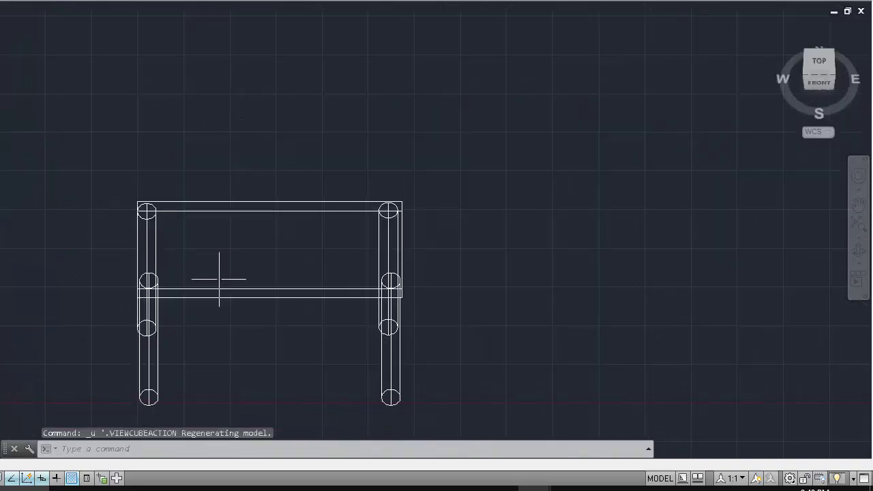
key("ctrl+z")
Step: Use EXT to extrude all four corner circles downward into cylindrical legs
mouse_move(809, 80)
left_mouse_down()
mouse_move(682, 54)
mouse_move(607, 96)
left_mouse_up()
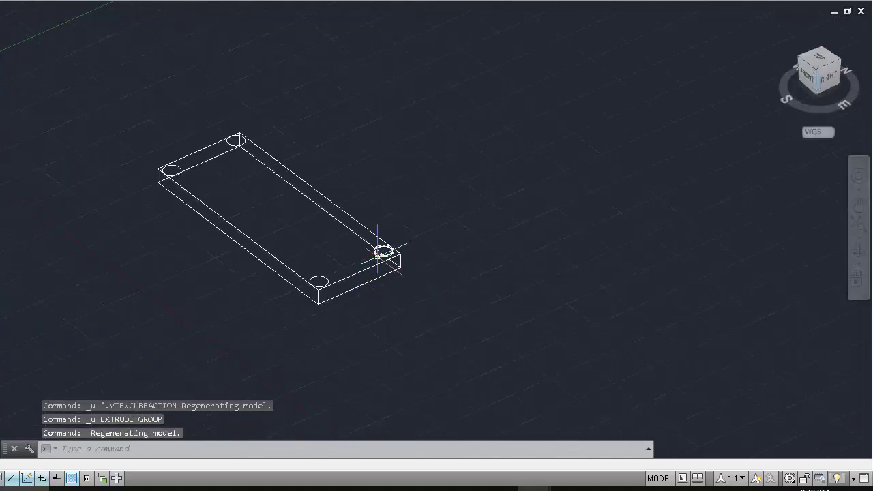
type("ext")
key("Return")
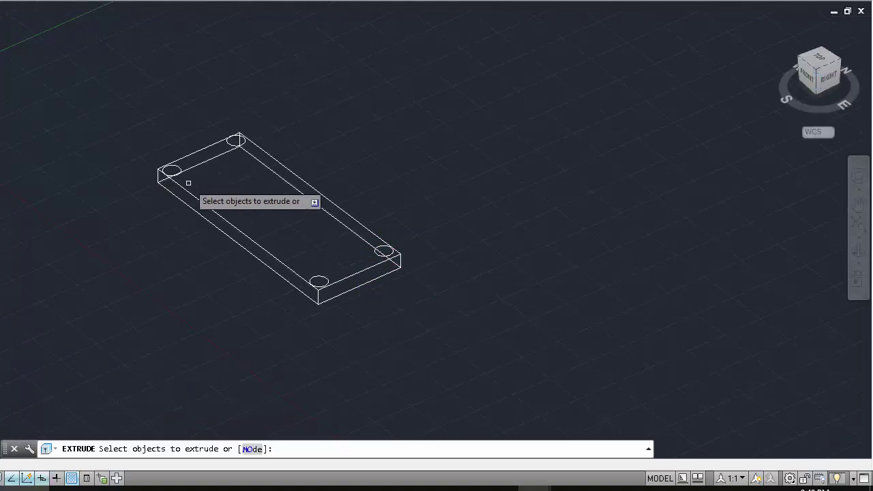
left_click(176, 173)
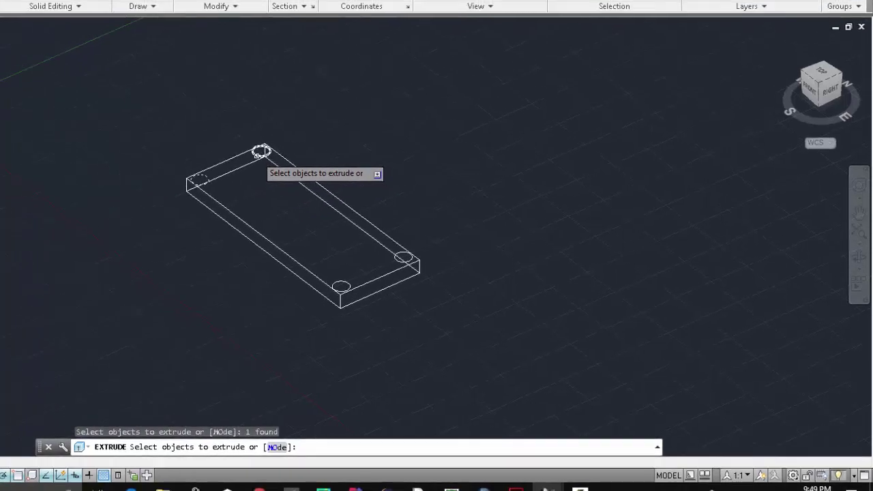
left_click(236, 141)
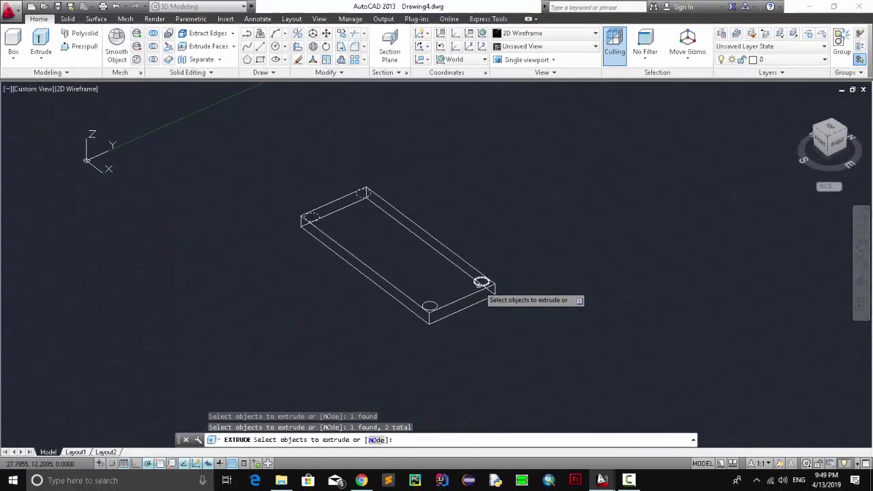
left_click(474, 287)
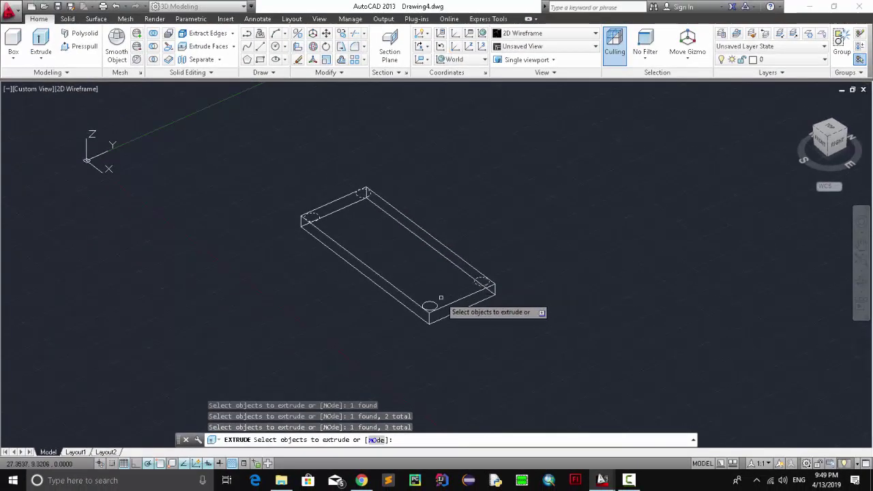
left_click(435, 304)
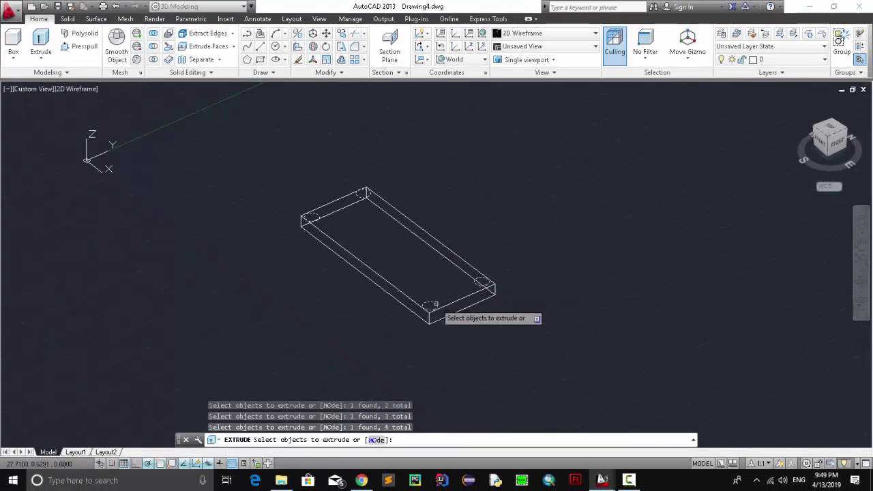
key("Return")
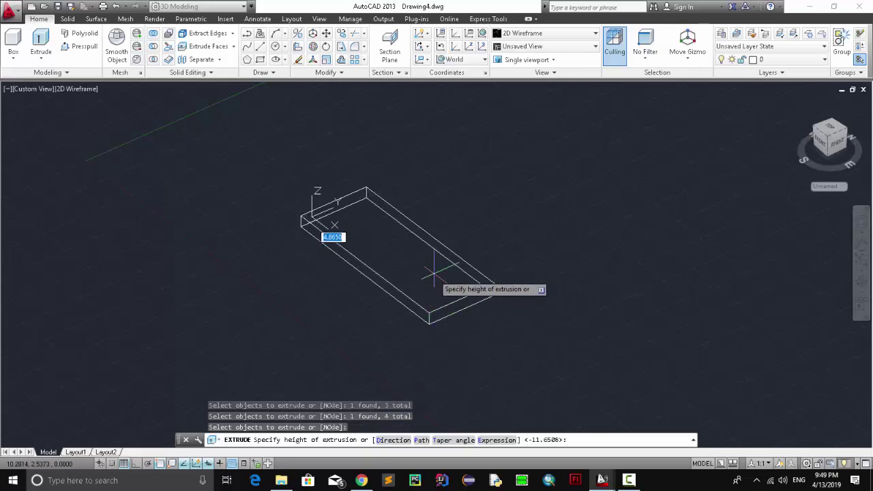
left_click(434, 271)
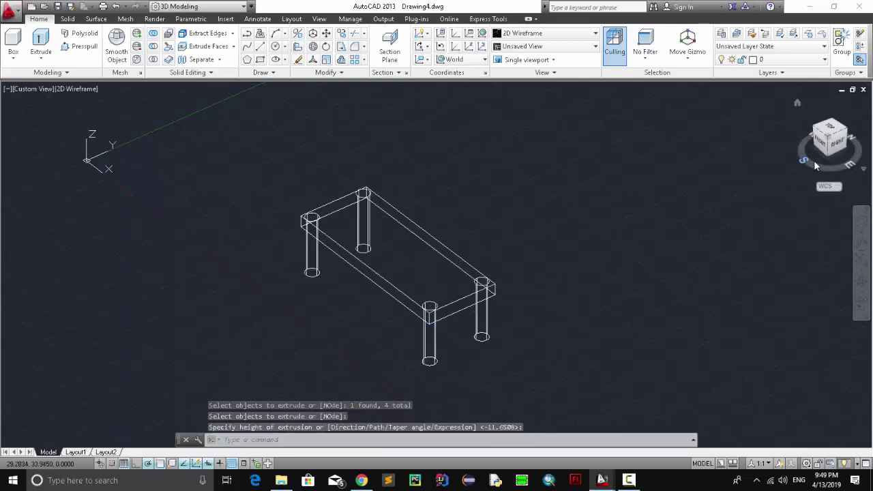
Step: Shade the table with the Conceptual visual style and orbit to face its front
left_click_drag(832, 147, 609, 29)
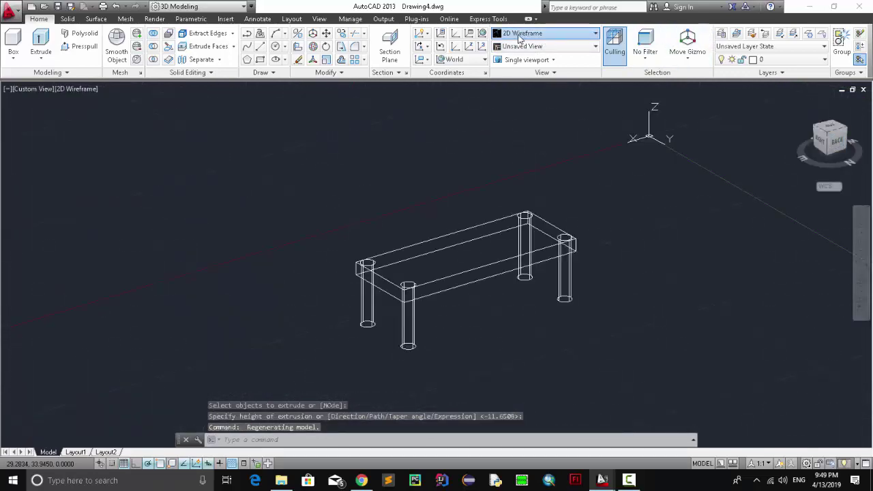
left_click(520, 37)
left_click(563, 56)
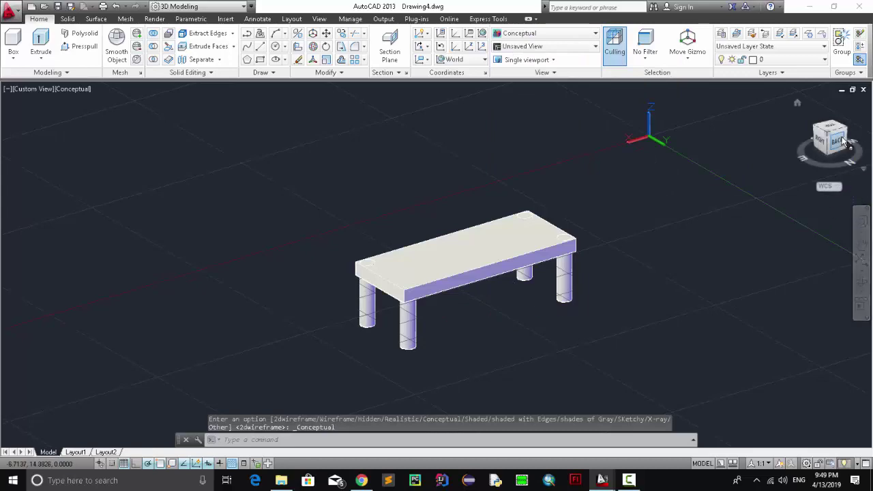
left_click_drag(836, 140, 663, 144)
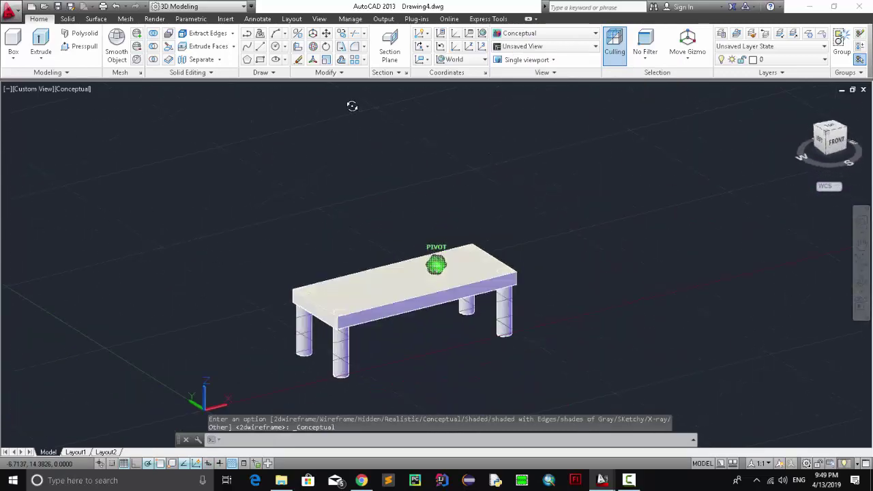
middle_click_drag(664, 143, 211, 113, "shift")
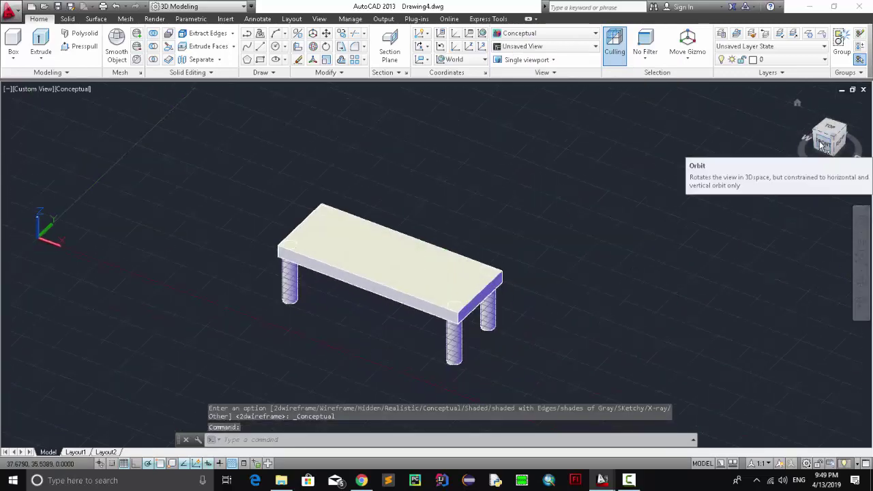
left_click_drag(828, 140, 841, 121)
middle_click_drag(840, 121, 829, 133, "shift")
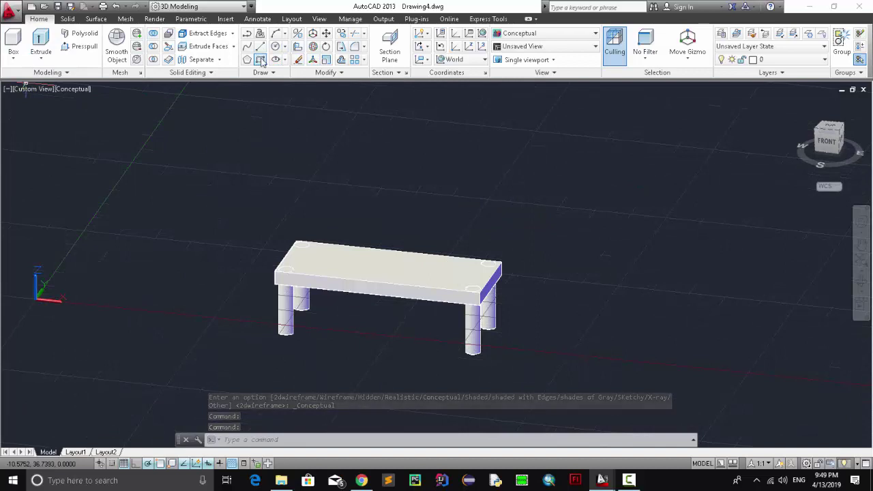
Step: Draw a rectangle to the right of the table for the chair seat
left_click(260, 60)
left_click(663, 261)
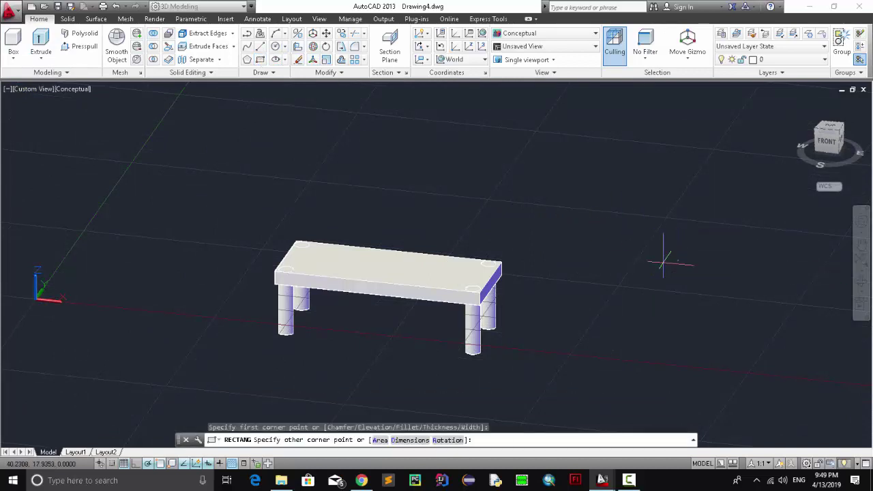
left_click(595, 283)
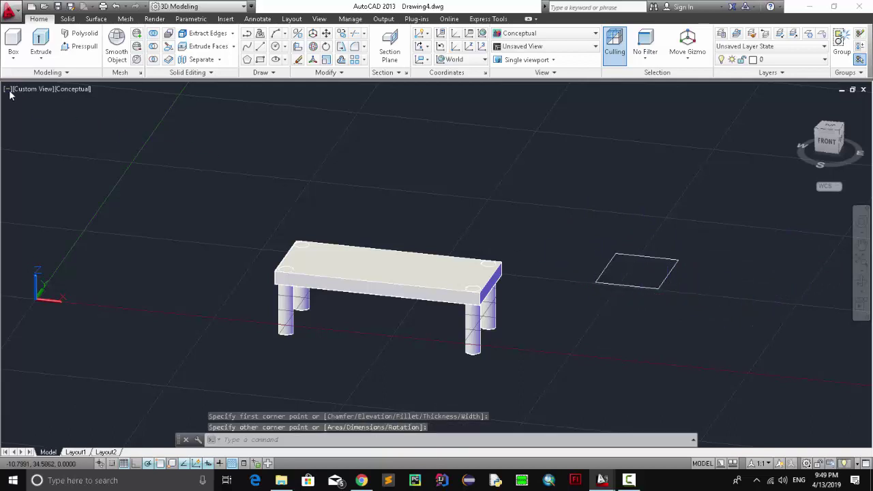
Step: Extrude the seat rectangle to a short height, forming a solid box
left_click(40, 41)
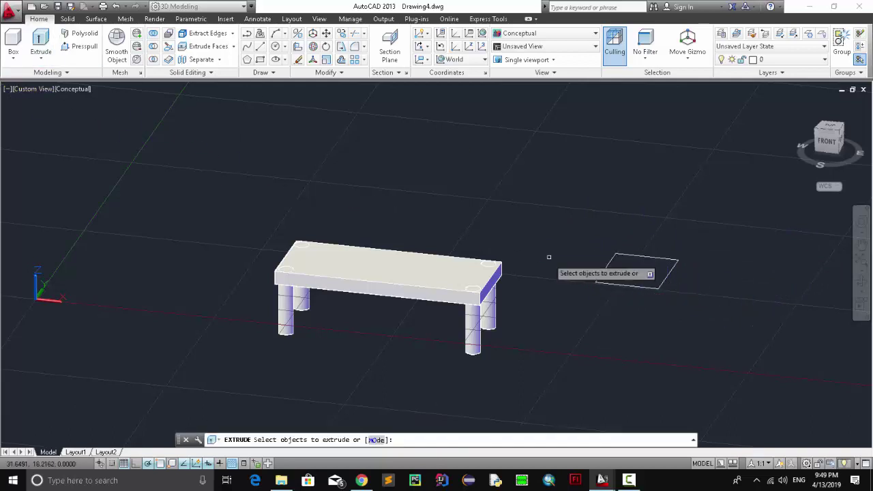
left_click(635, 286)
key("Return")
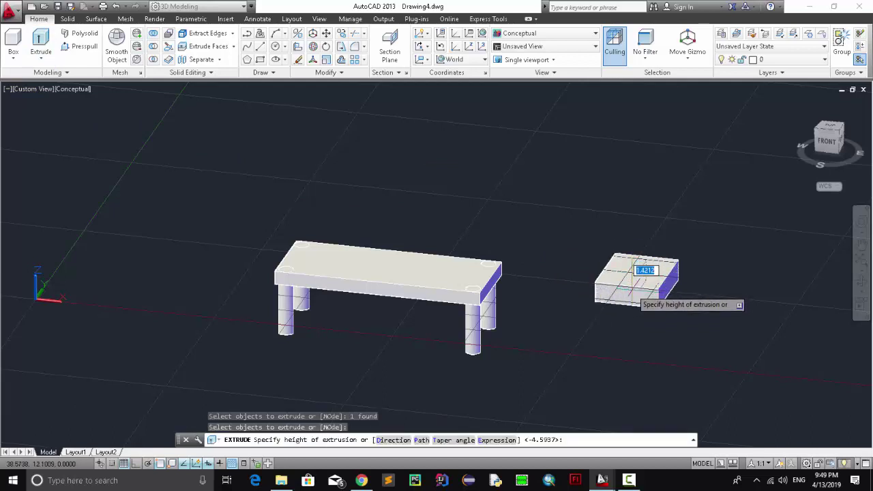
left_click(636, 288)
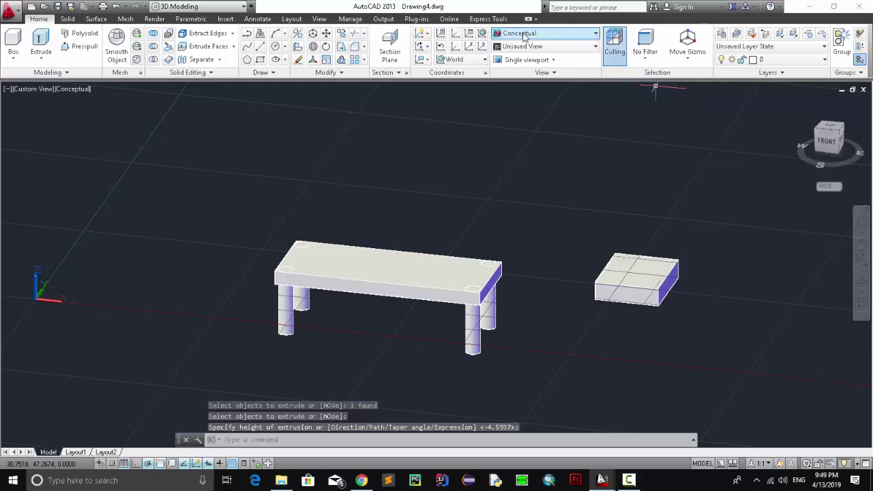
left_click(546, 32)
Step: Switch the display to 2D Wireframe and cancel a stray rectangle on the seat
left_click(525, 59)
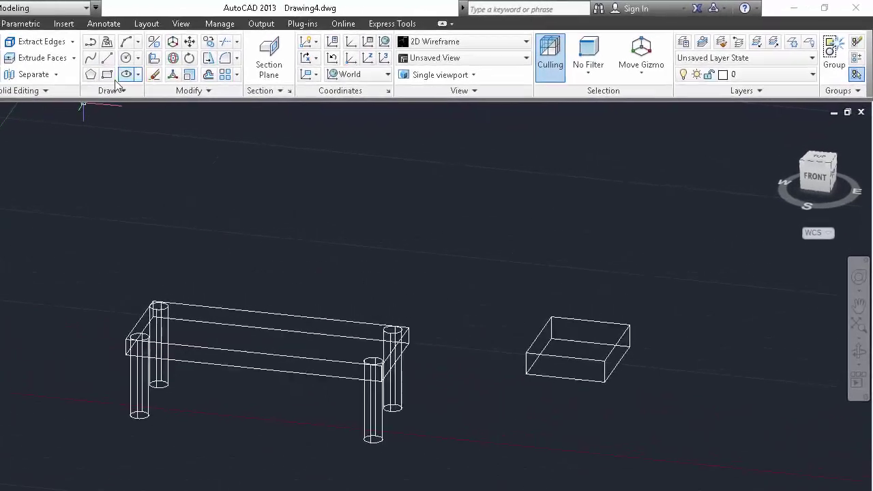
left_click(109, 76)
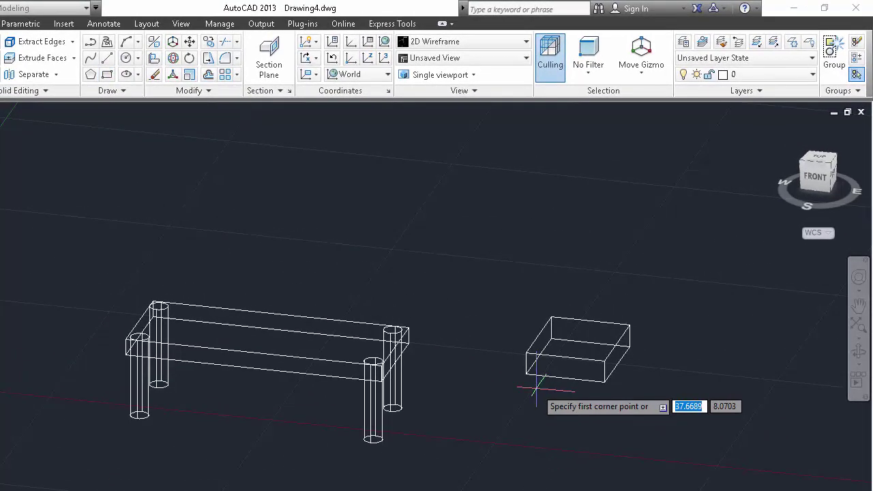
left_click(538, 340)
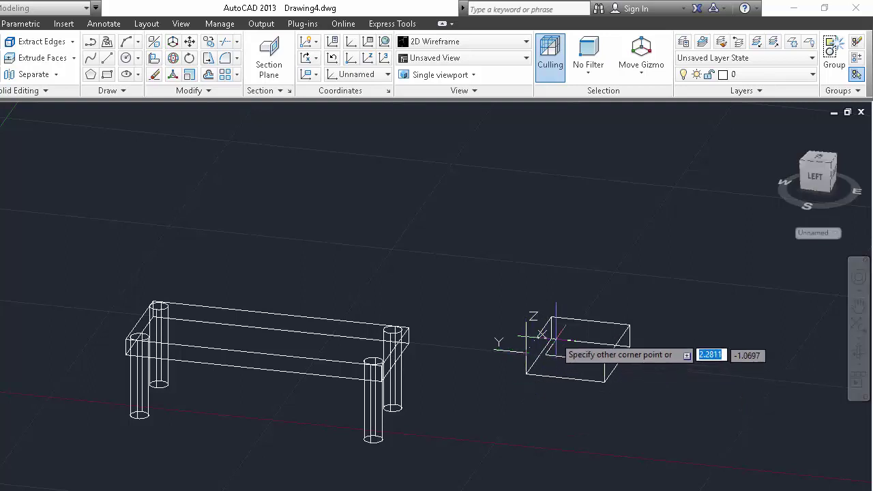
key("Escape")
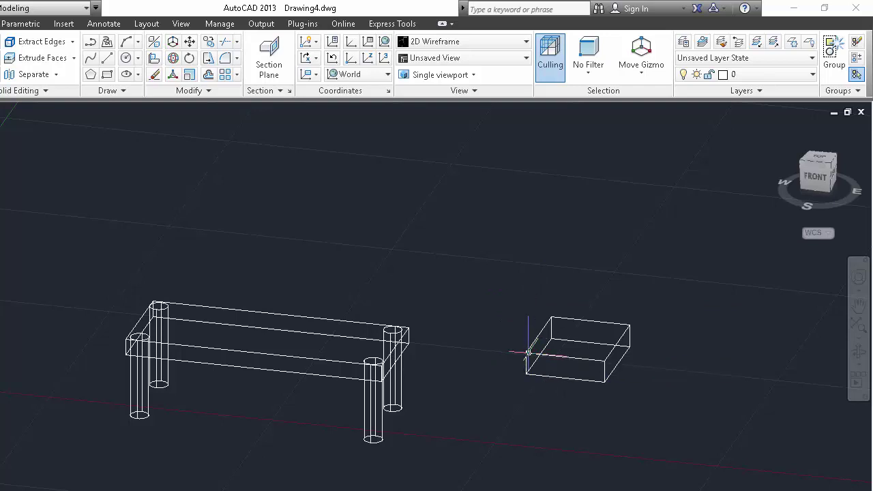
Step: Pick the seat box corner and a point above it, then orbit to a side view
left_click(529, 353)
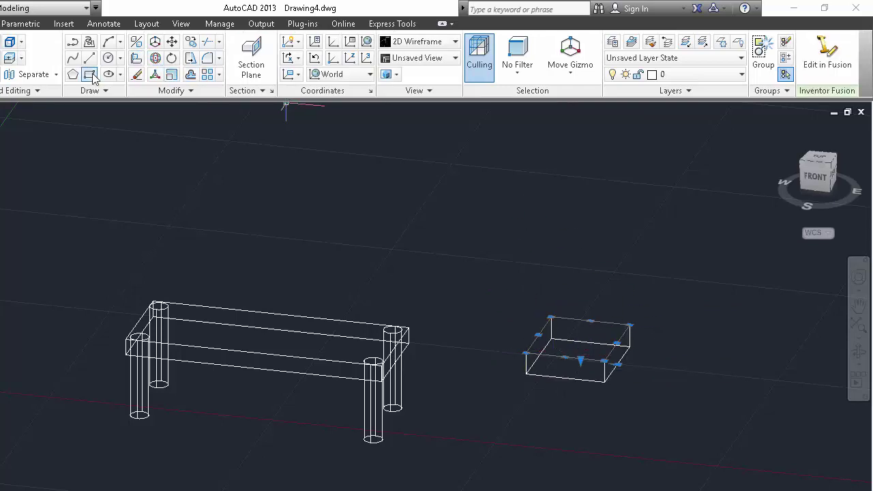
left_click(526, 354)
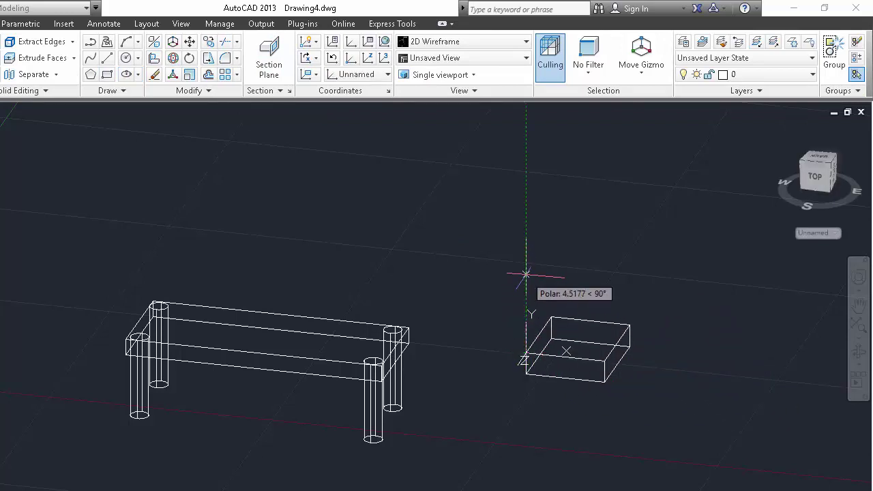
left_click(525, 273)
mouse_move(817, 176)
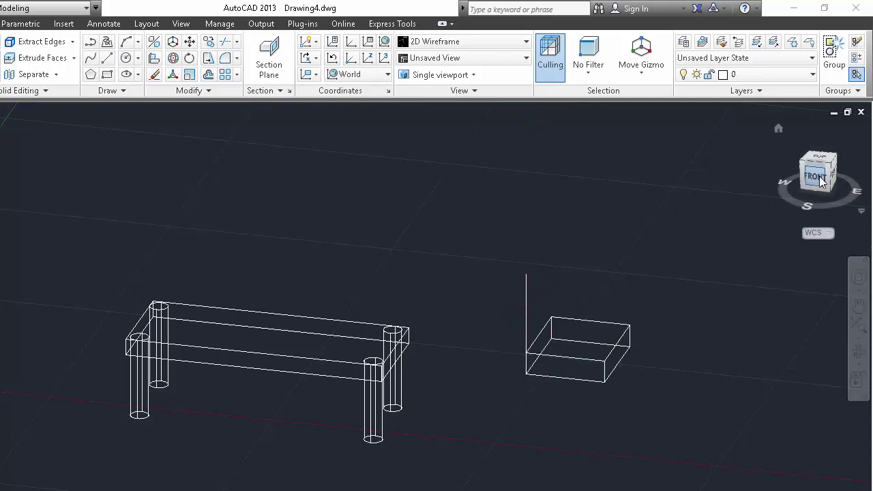
mouse_move(821, 180)
left_mouse_down()
mouse_move(681, 183)
mouse_move(732, 179)
left_mouse_up()
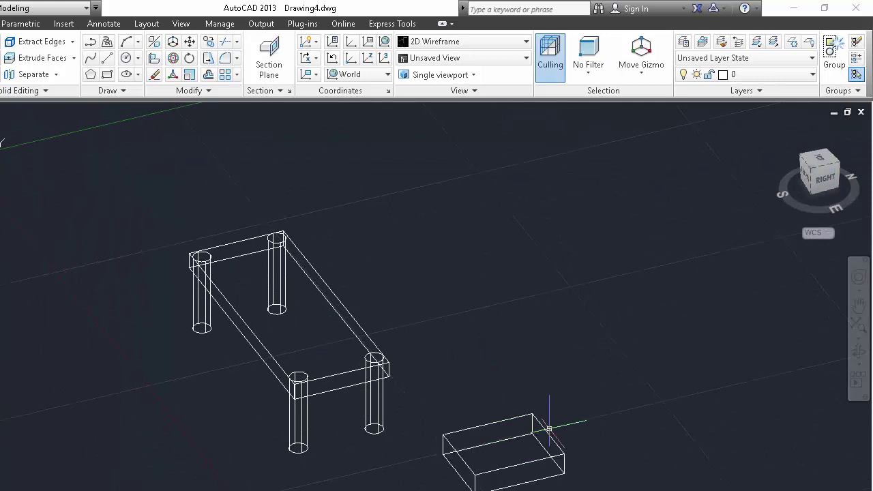
left_click(565, 290)
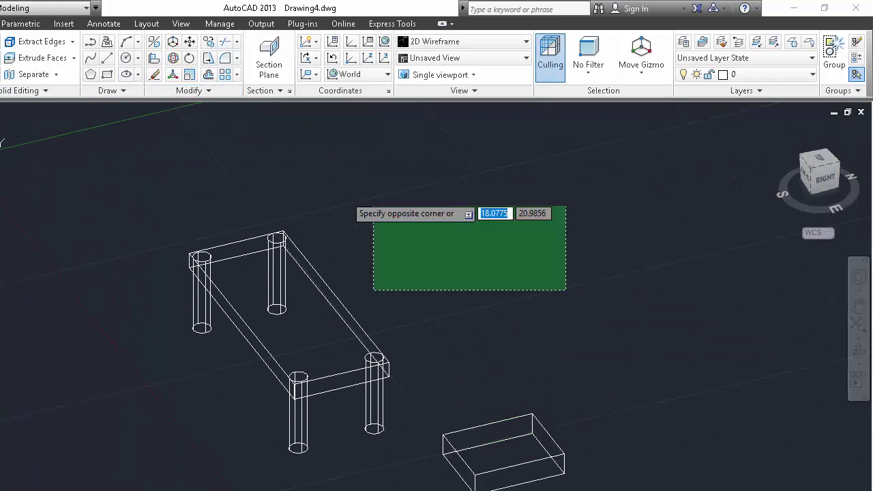
left_click(374, 206)
left_click(109, 75)
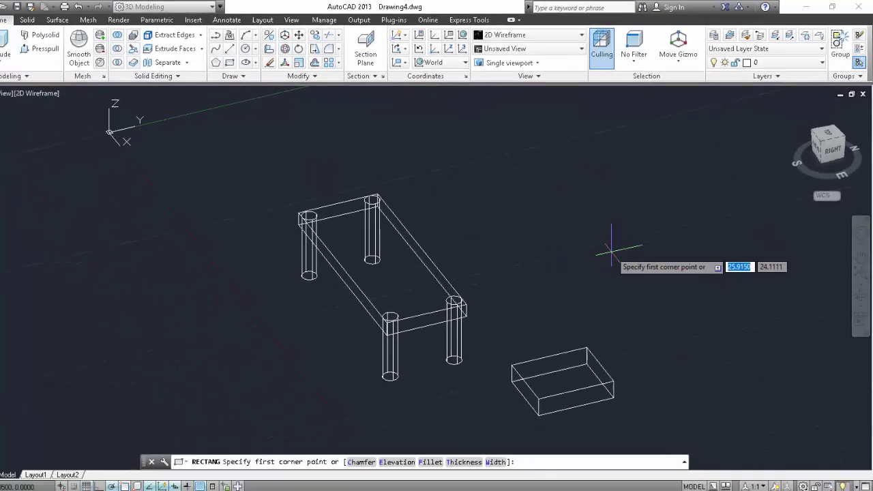
Step: Draw a small square rectangle beyond the seat box and extrude it into a tall thin post
left_click(614, 250)
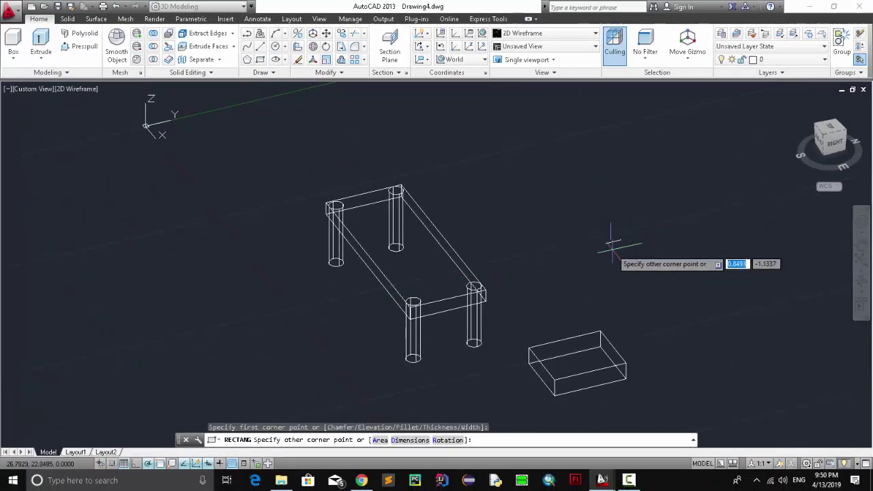
left_click(624, 240)
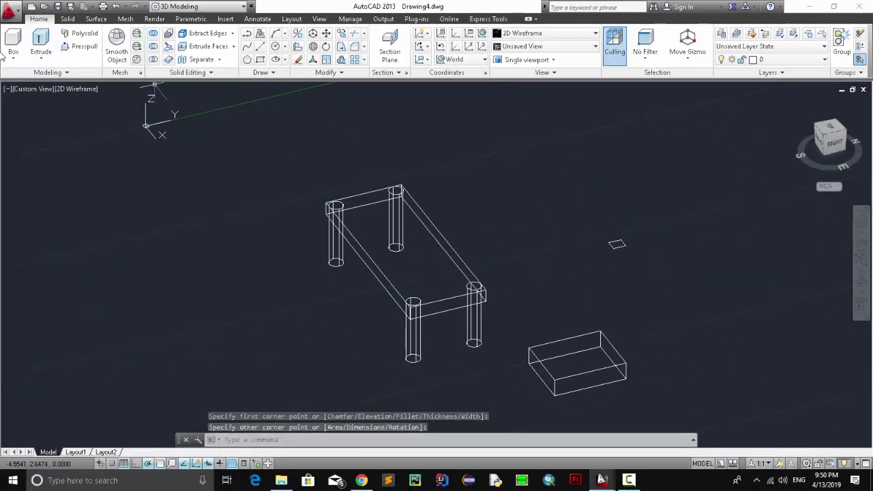
left_click(37, 39)
left_click(617, 245)
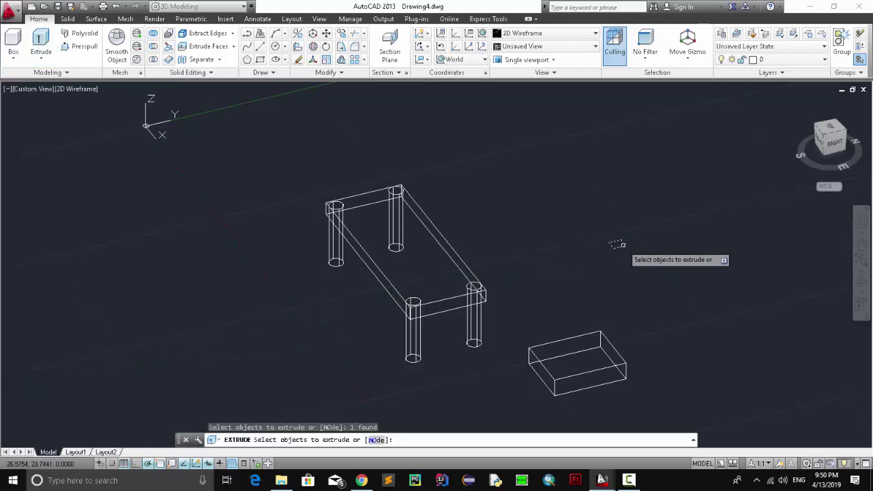
key("Return")
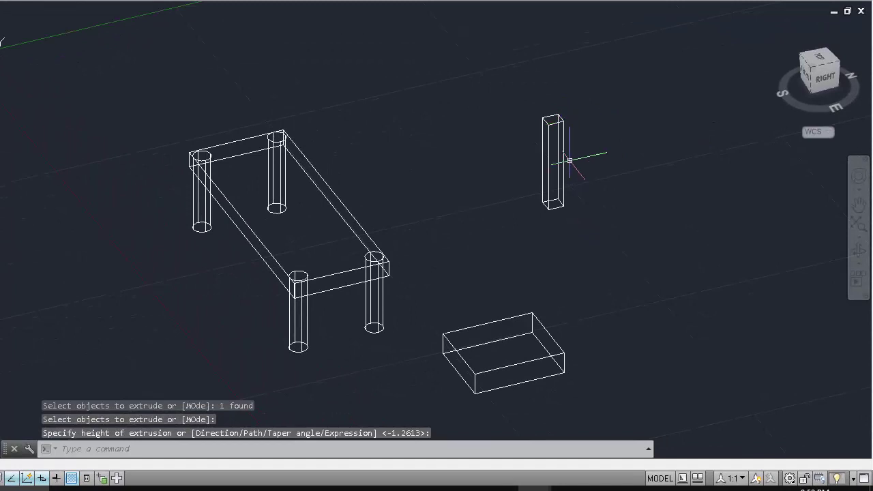
left_click(563, 150)
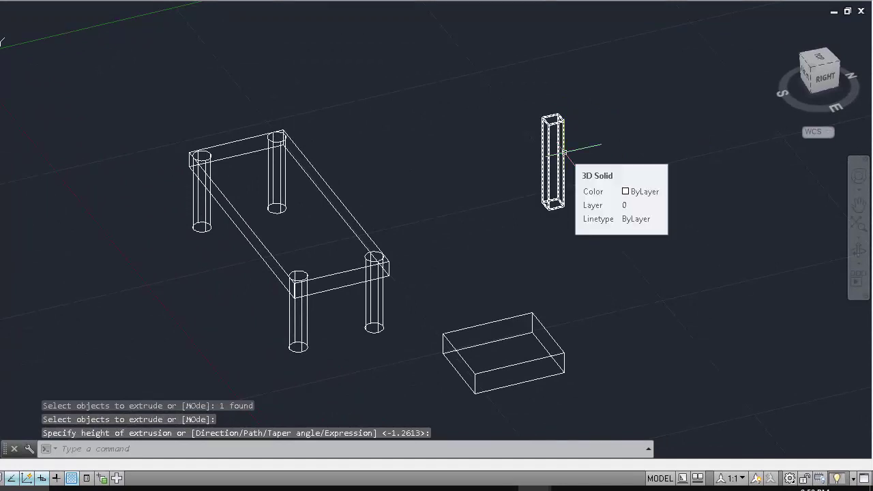
left_click(553, 164)
key("Escape")
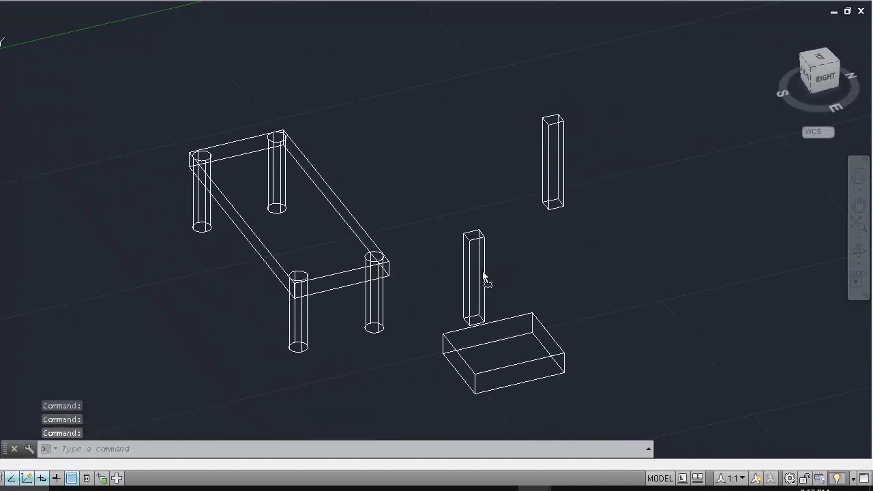
Step: Move the post down onto a corner of the chair seat box
left_click_drag(483, 276, 463, 292)
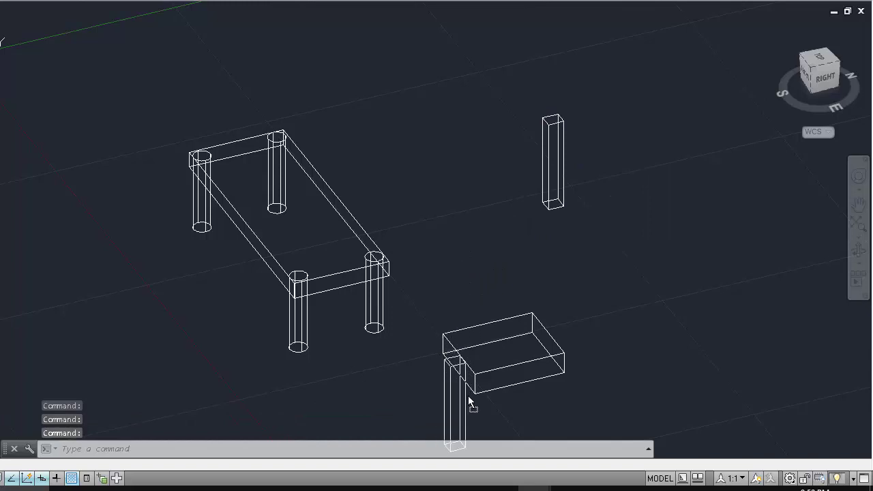
left_click_drag(471, 393, 467, 393)
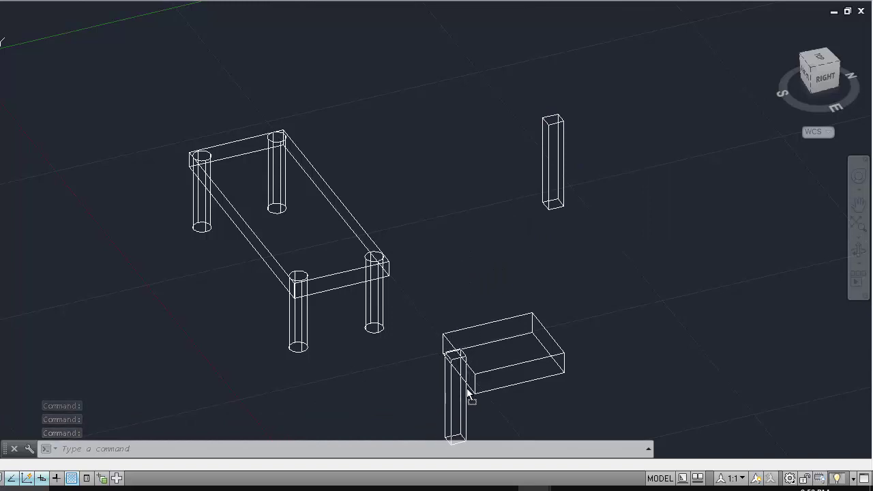
left_click(467, 394)
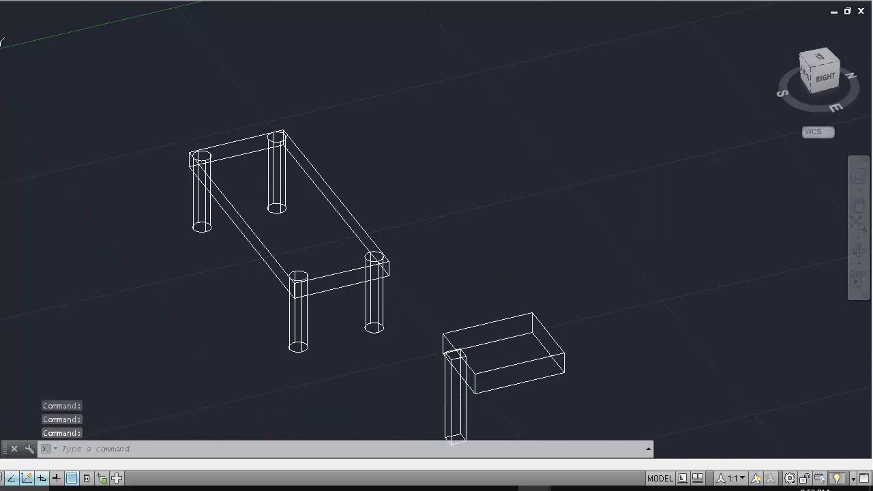
Step: Copy the leg and paste a duplicate at the seat box's other corner
left_click(450, 410)
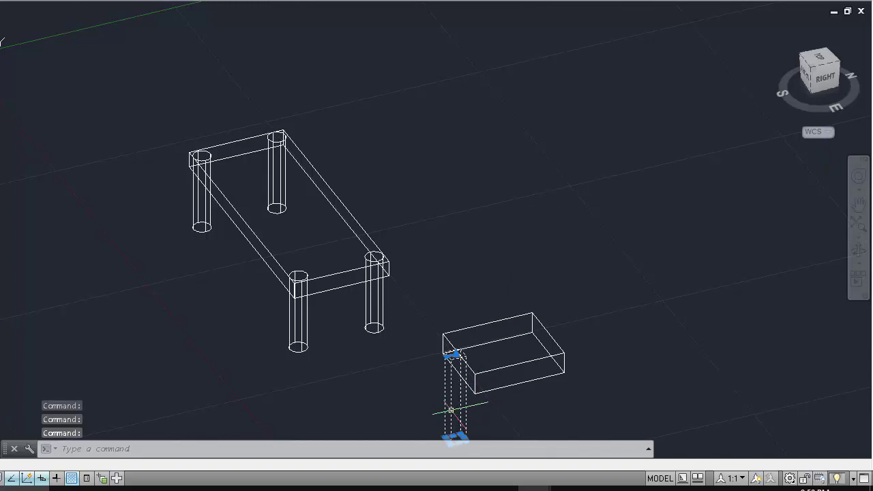
key("ctrl+c")
key("ctrl+v")
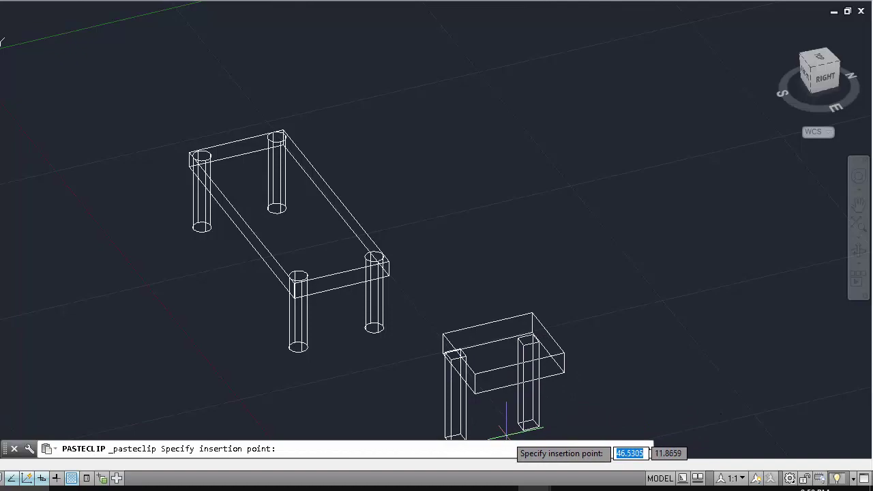
left_click(505, 428)
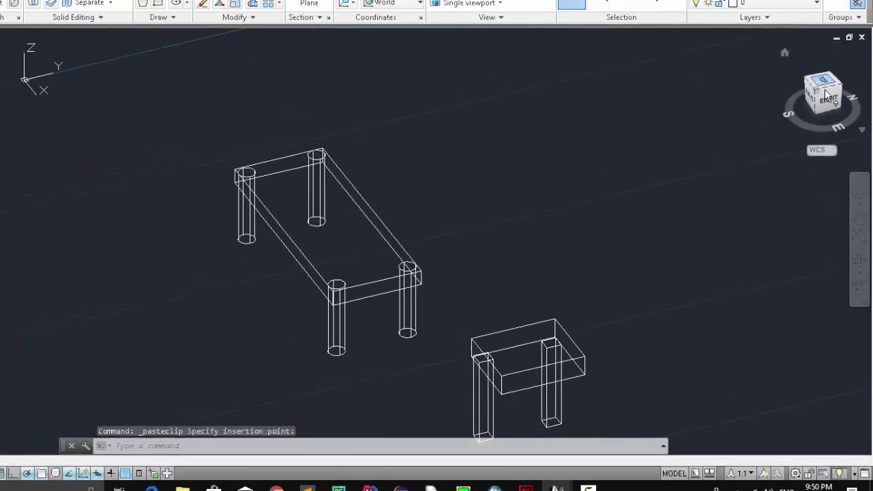
mouse_move(826, 109)
middle_mouse_down("shift")
mouse_move(568, 142)
mouse_move(566, 89)
mouse_move(582, 120)
middle_mouse_up("shift")
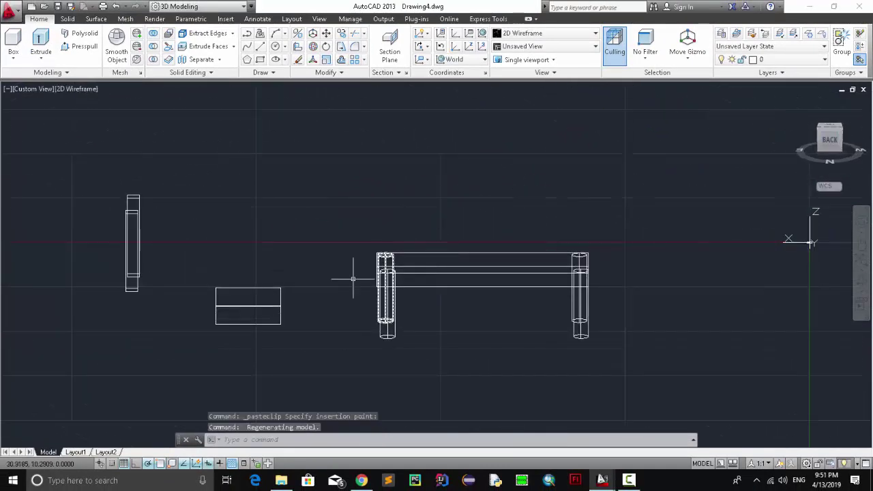
Step: Paste another leg copy beside the second leg, positioning it from the top view
mouse_move(829, 140)
middle_mouse_down("shift")
mouse_move(748, 149)
mouse_move(423, 234)
middle_mouse_up("shift")
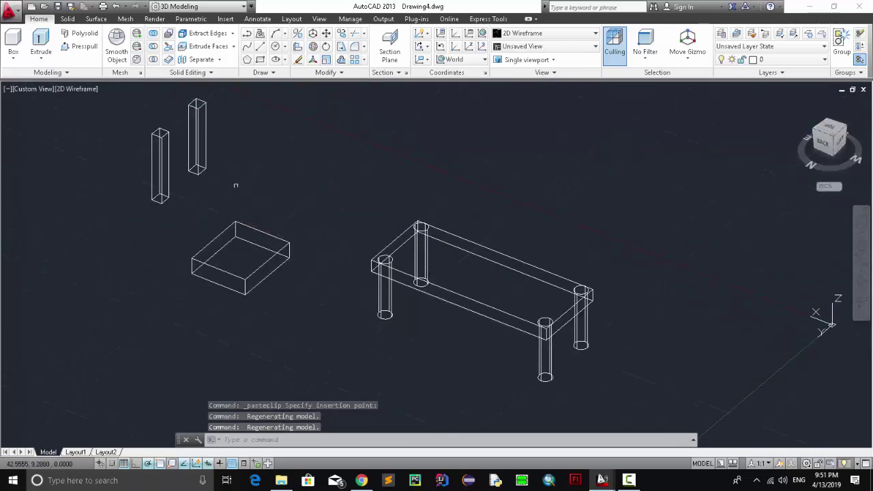
key("ctrl+v")
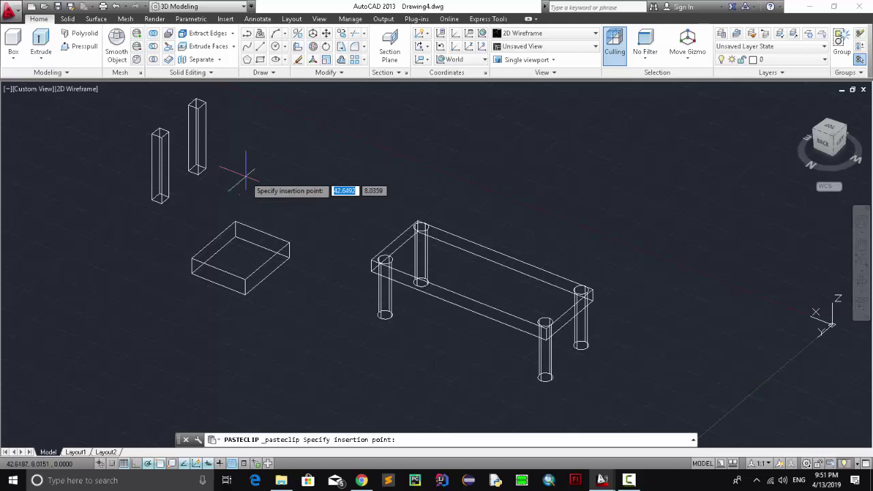
key("Escape")
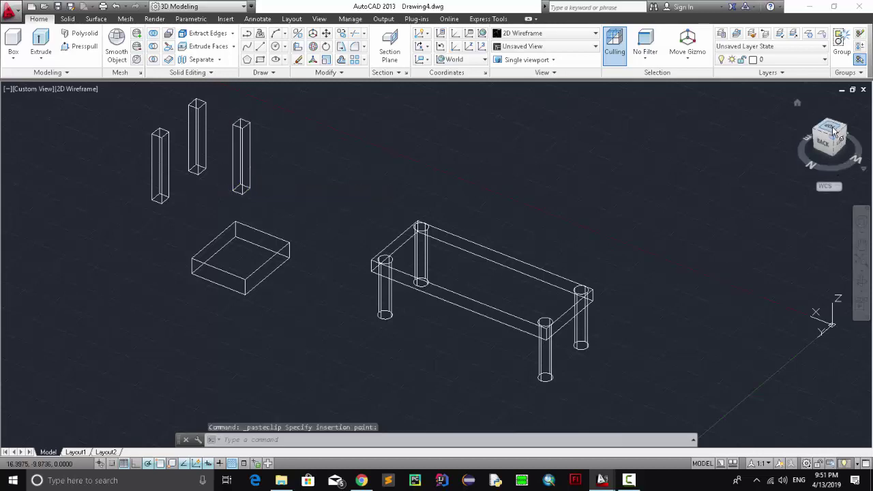
left_click(833, 132)
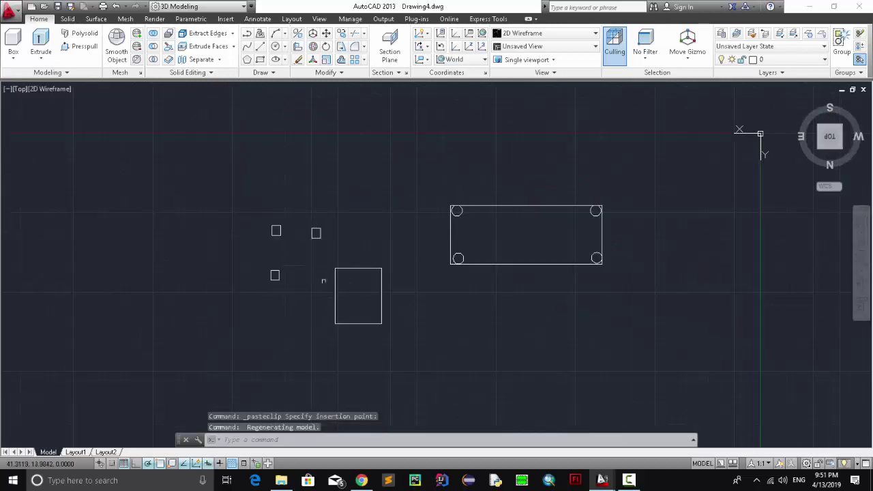
key("ctrl+v")
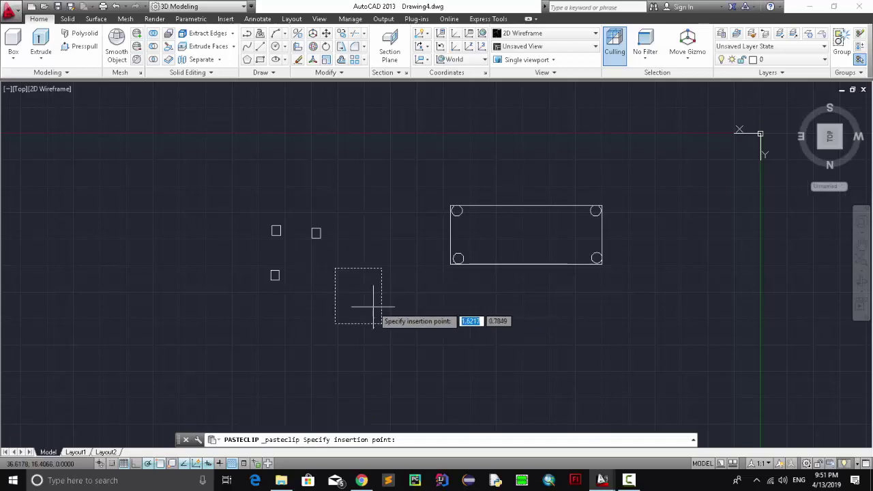
middle_click_drag(437, 253, 436, 266, "shift")
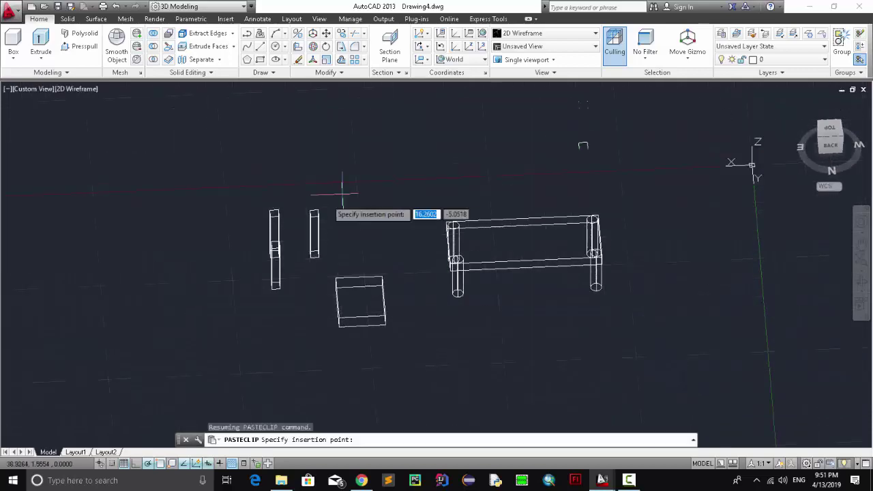
left_click(315, 284)
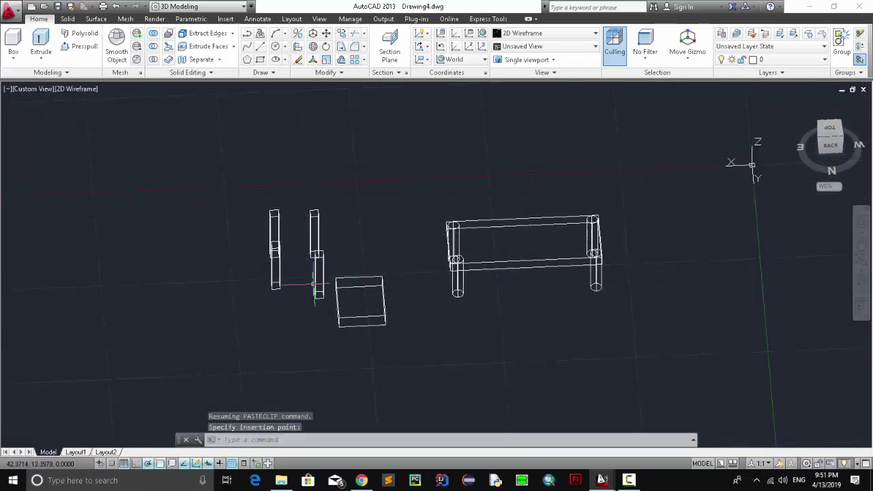
left_click(829, 131)
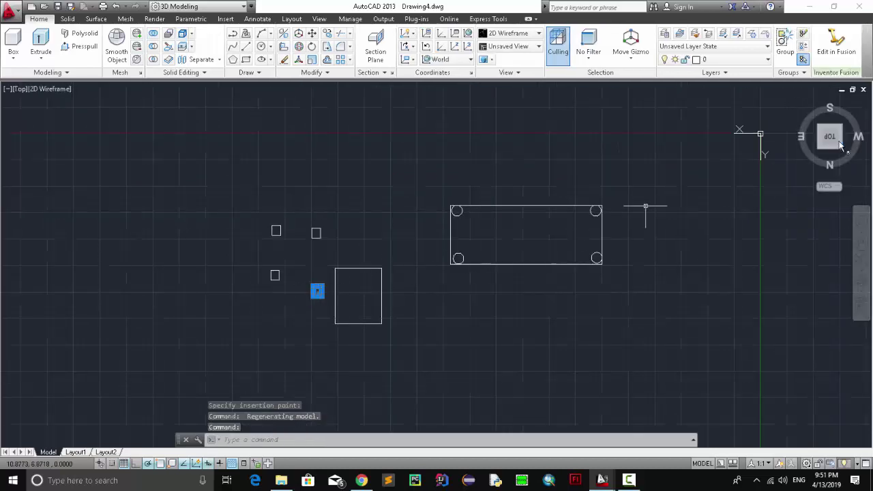
left_click_drag(840, 143, 791, 87)
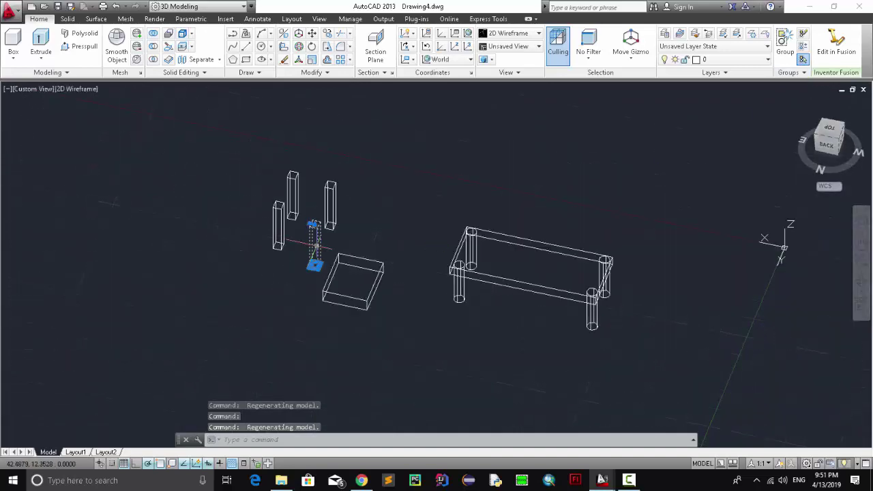
key("Escape")
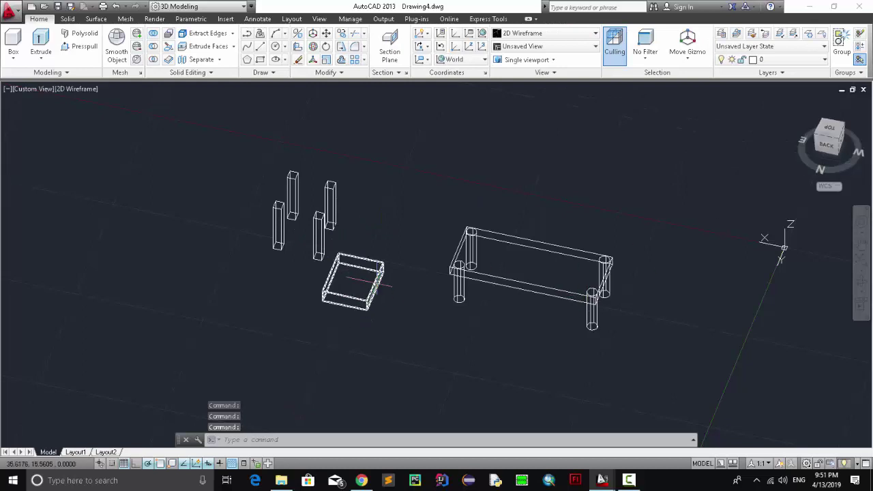
Step: Try grip-stretching the seat box and undo it, then cancel a stray leg paste
left_click(374, 281)
left_click(374, 281)
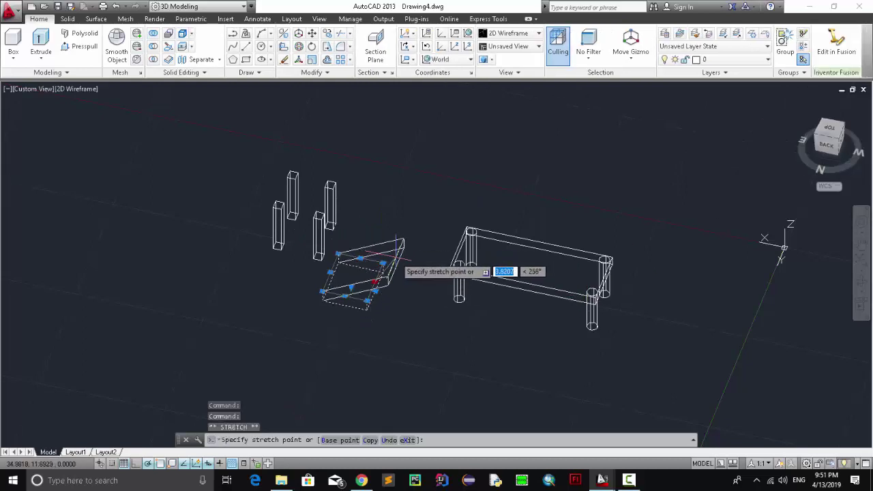
key("ctrl+z")
key("Escape")
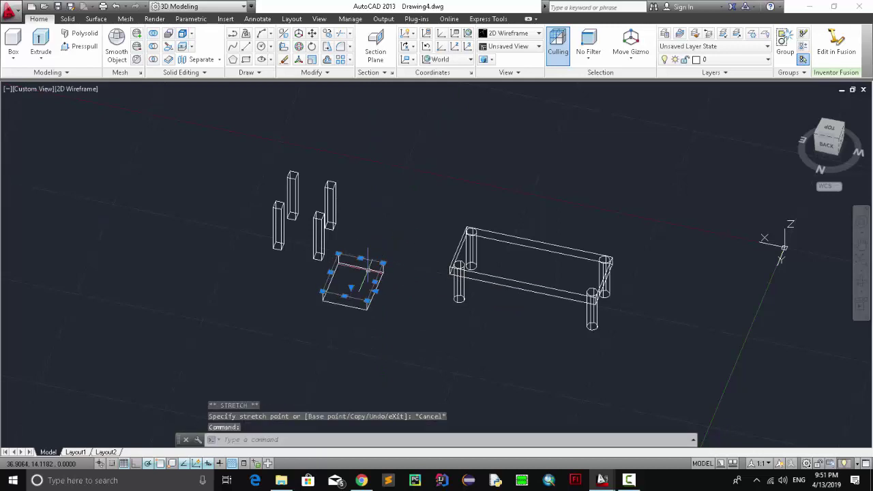
key("ctrl+v")
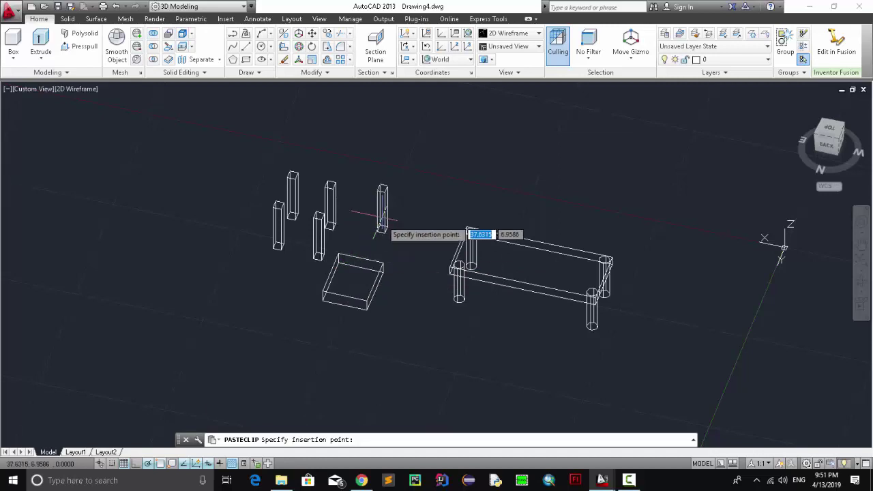
key("ctrl+z")
key("Escape")
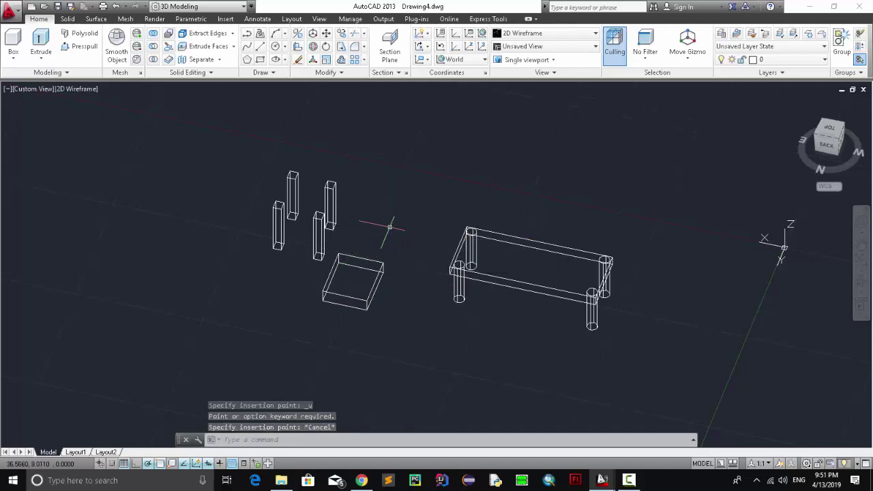
Step: Retry stretching the seat box, undo it, and orbit around the model
left_click(360, 260)
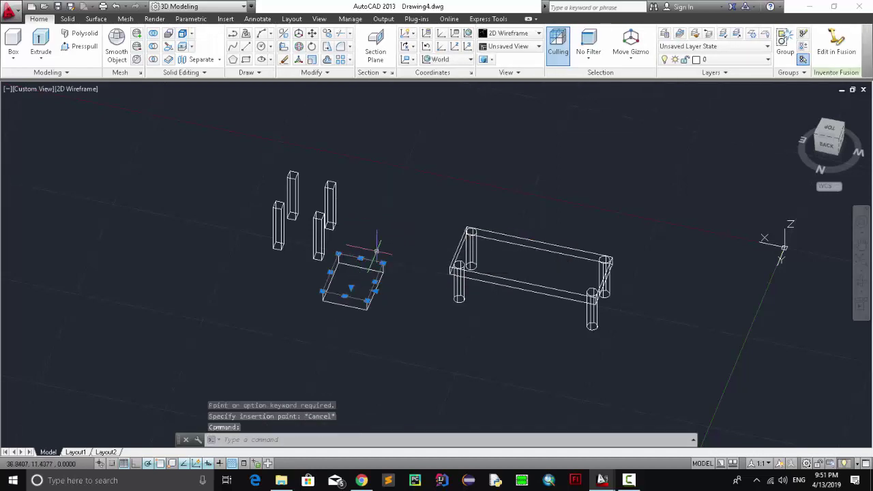
left_click(360, 258)
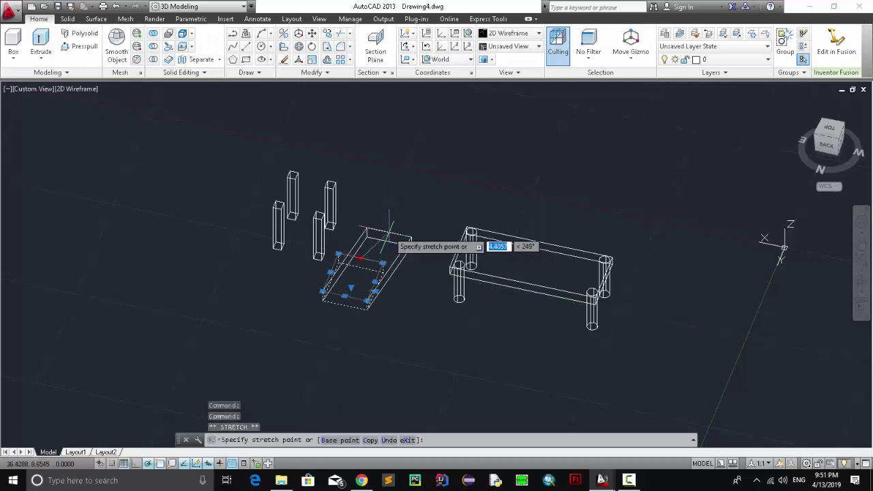
key("ctrl+z")
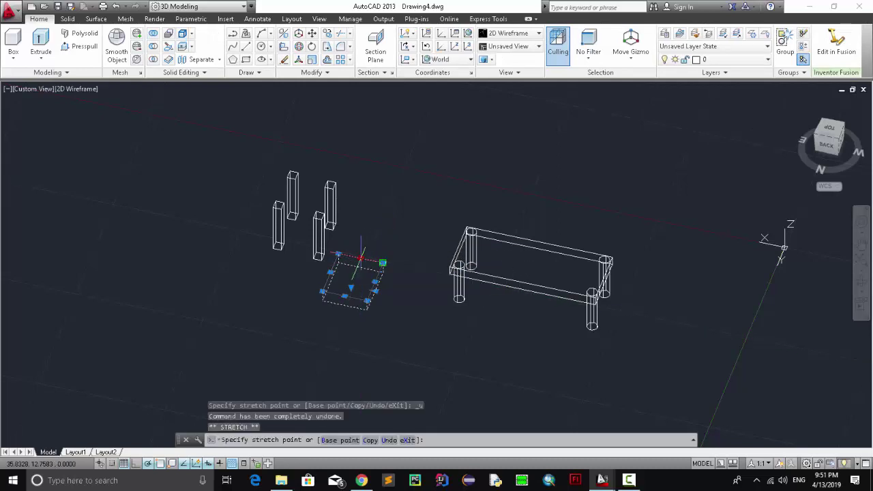
key("Escape")
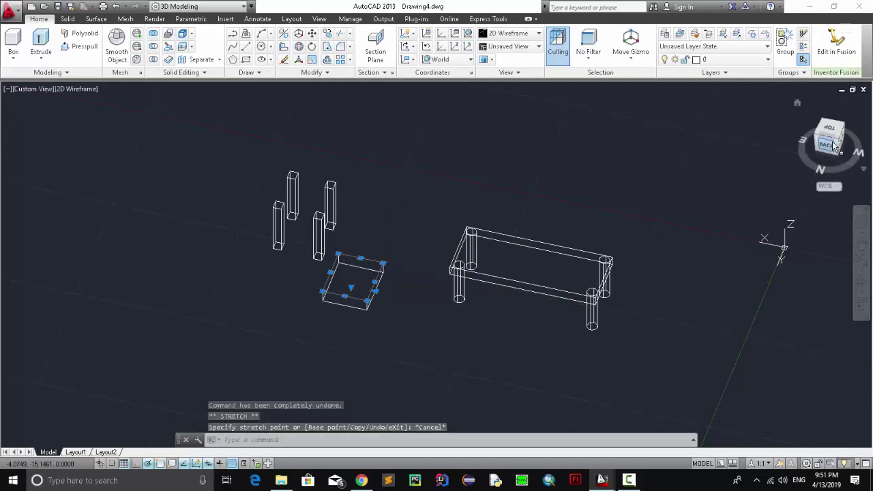
mouse_move(827, 136)
left_mouse_down()
mouse_move(795, 128)
mouse_move(741, 134)
left_mouse_up()
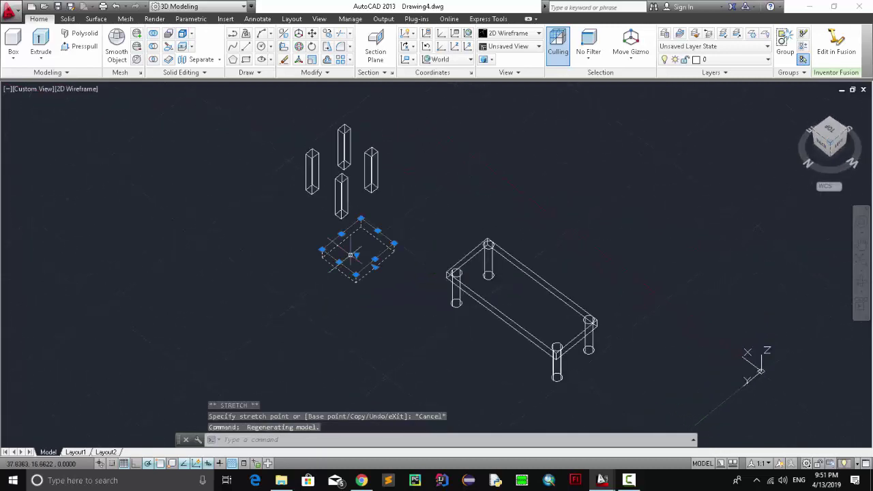
left_click(452, 208)
Step: Clear the earlier selection and window-select only the chair seat box
left_click(334, 290)
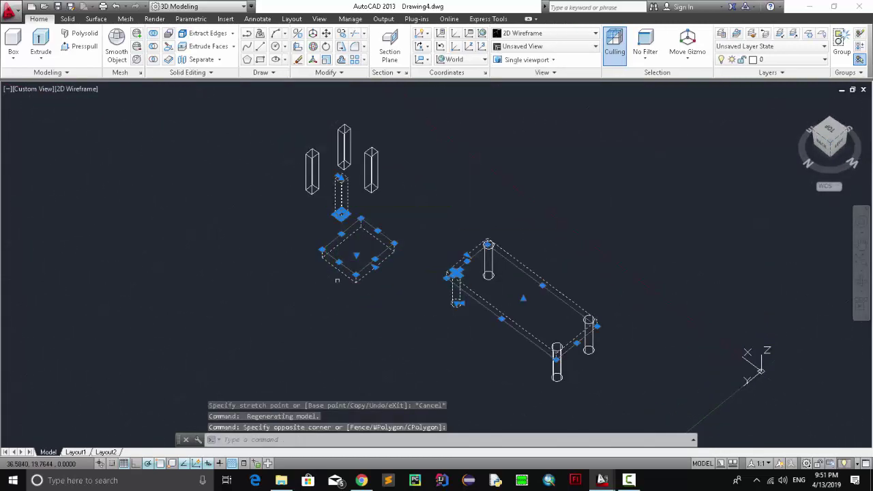
left_click(422, 202)
left_click(401, 240)
key("Escape")
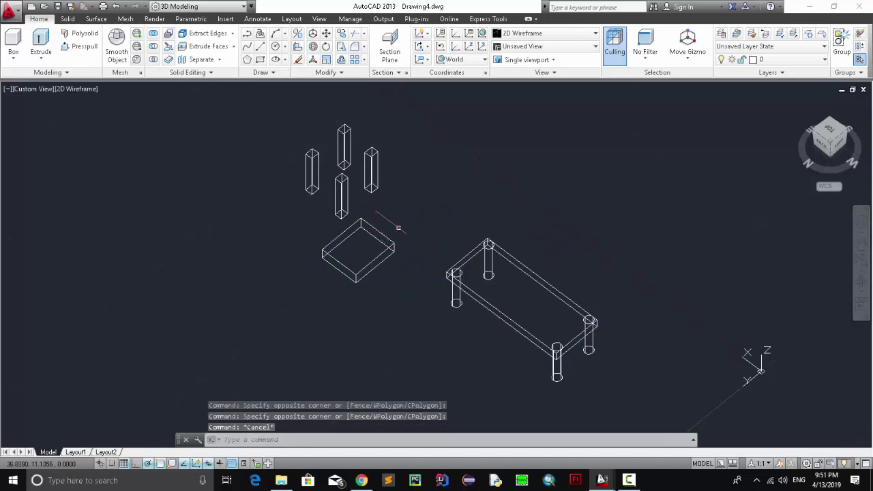
left_click(398, 228)
left_click(326, 273)
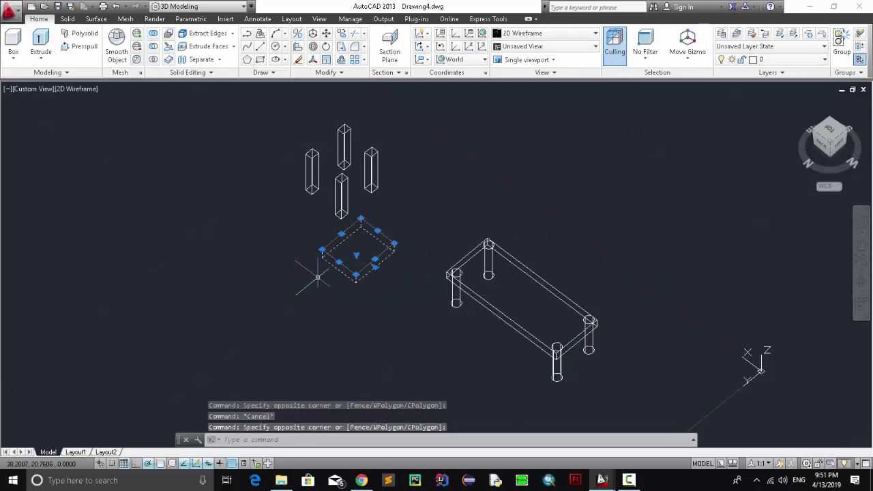
Step: Move the seat box from its top corner up onto the chair legs
type("move")
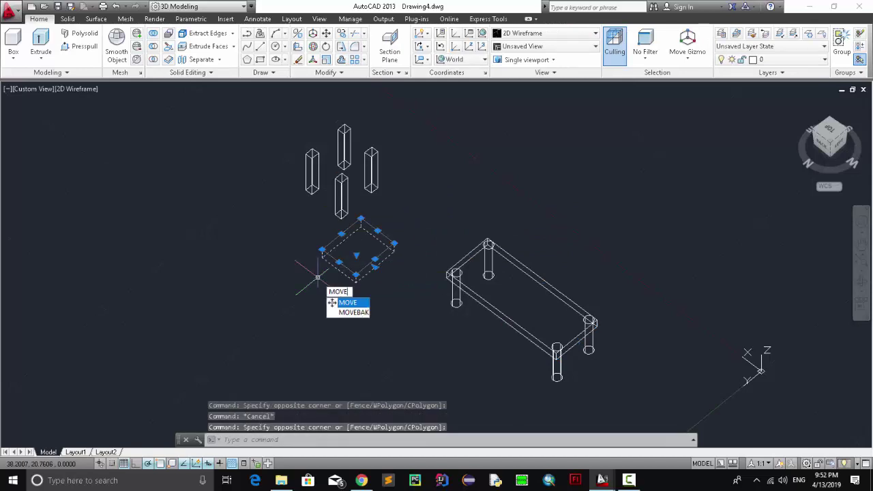
key("Return")
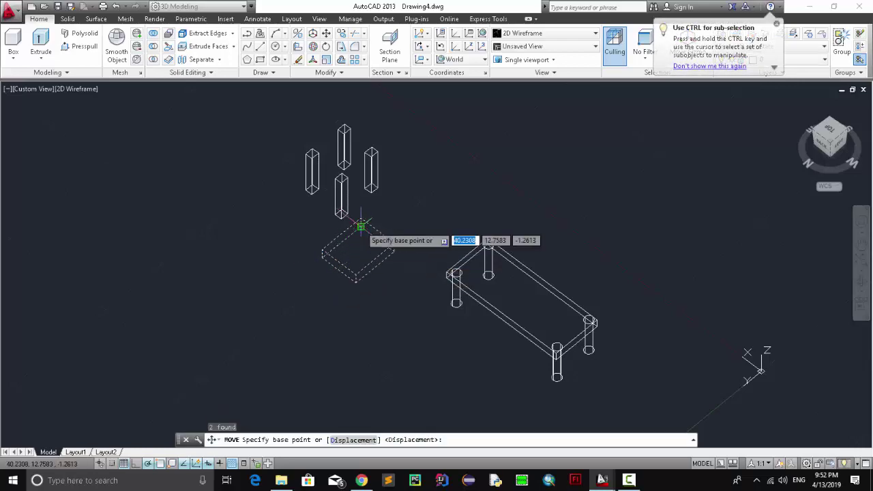
left_click(360, 225)
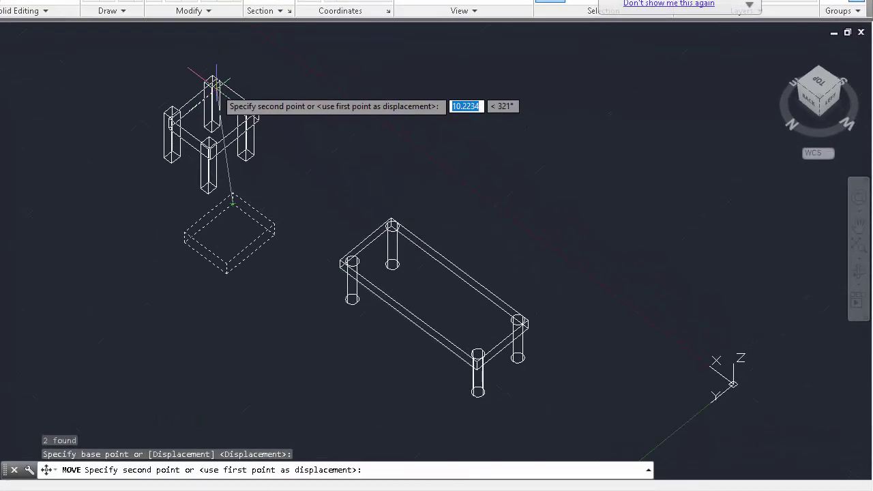
left_click(211, 87)
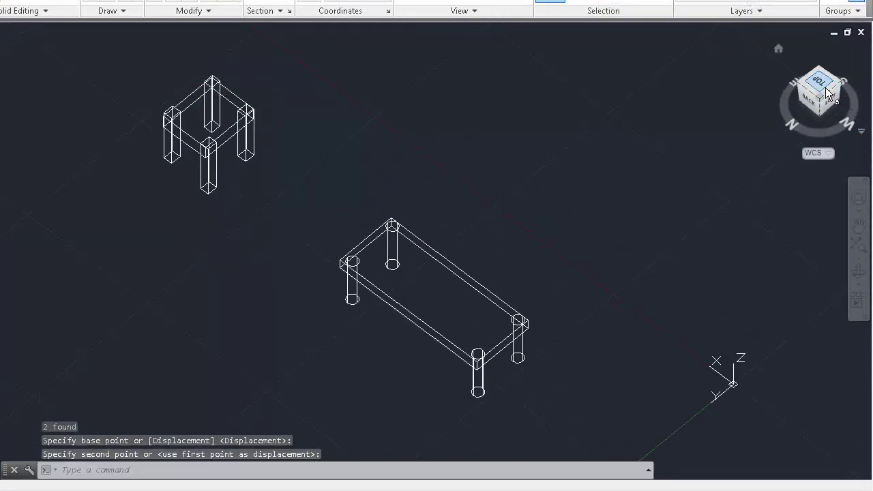
Step: View the chair from the left and nudge the seat slightly right across the leg tops
left_click_drag(828, 101, 665, 46)
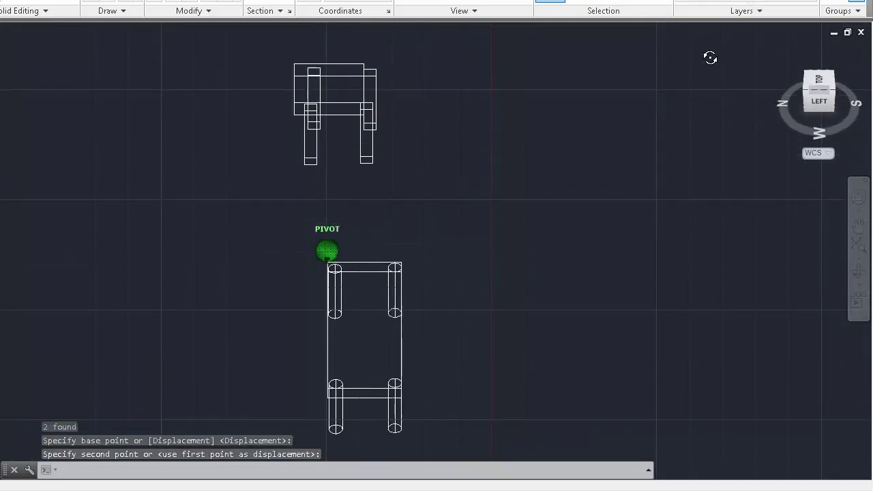
middle_click_drag(661, 46, 716, 43, "shift")
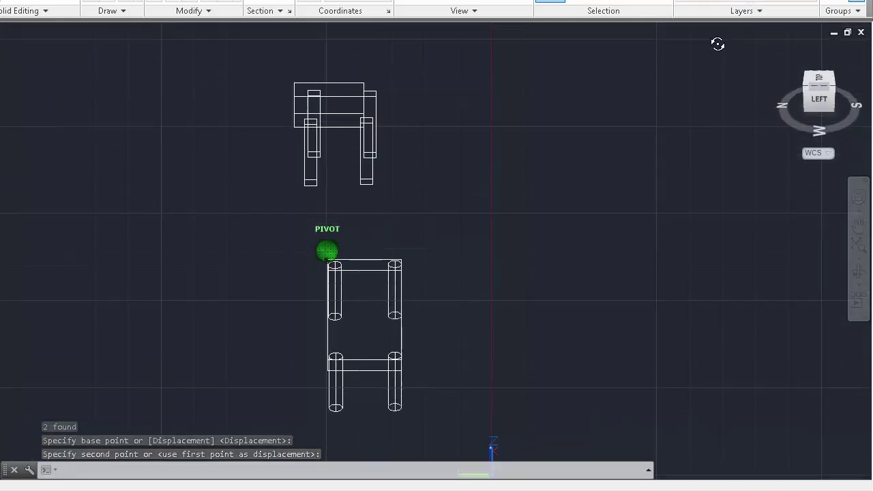
left_click(352, 94)
left_click_drag(352, 95, 379, 94)
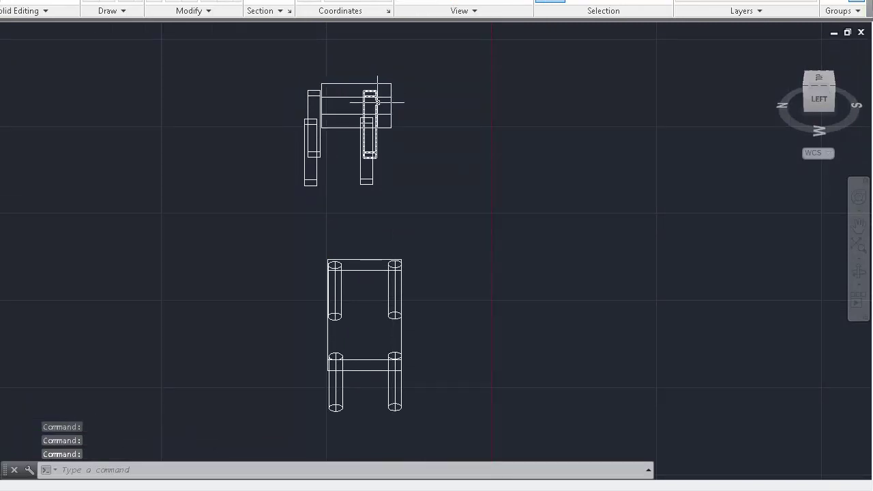
key("ctrl+z")
left_click(332, 98)
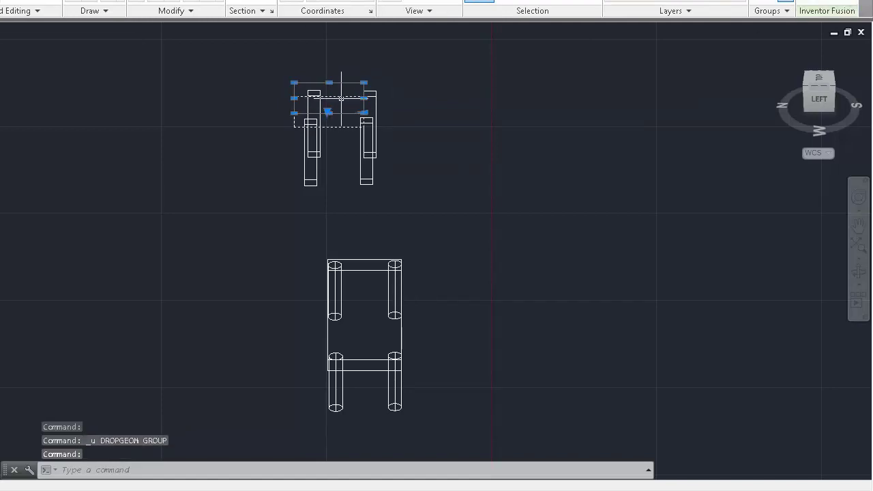
left_click_drag(331, 97, 345, 96)
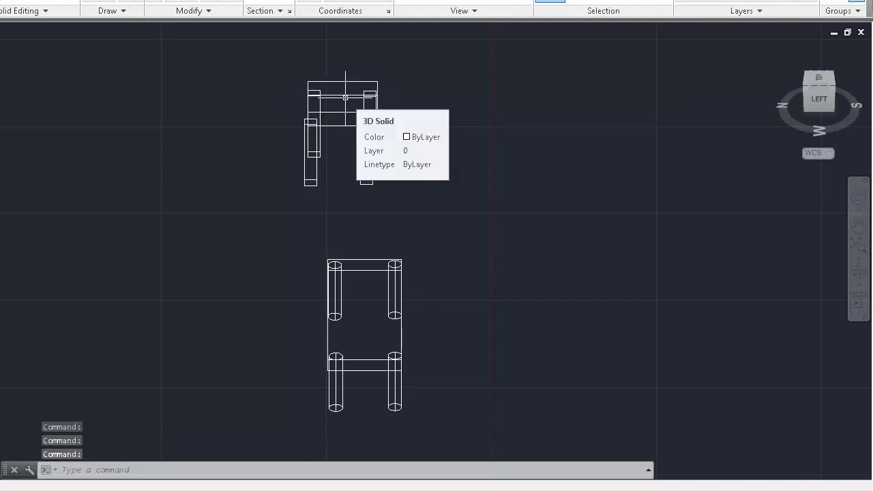
left_click(823, 81)
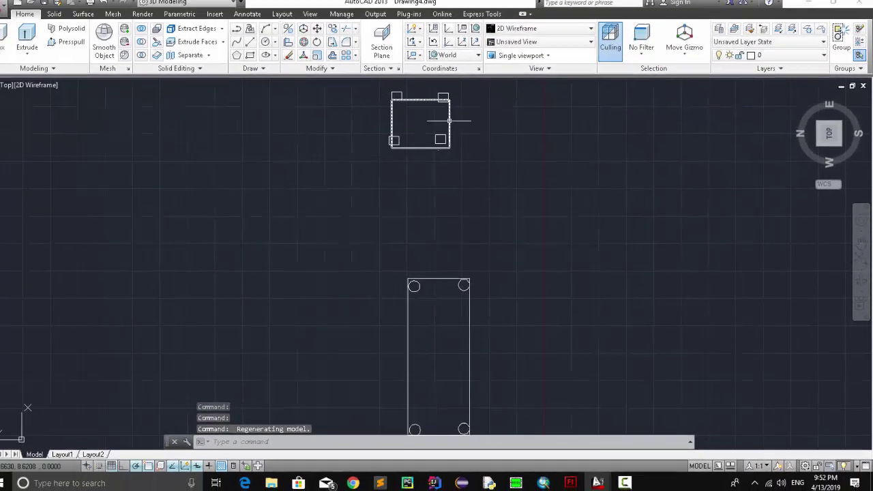
Step: Move the seat with MO, snapping its corner onto a leg corner in plan
left_click(451, 122)
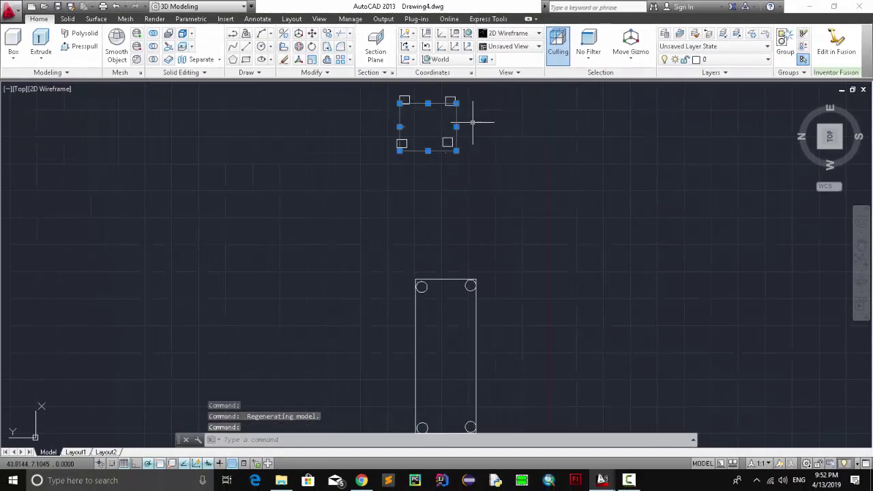
type("move")
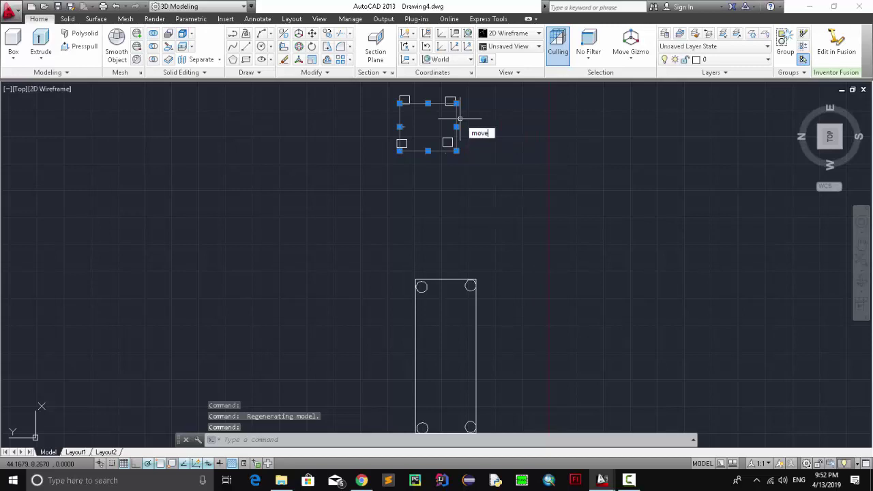
key("Return")
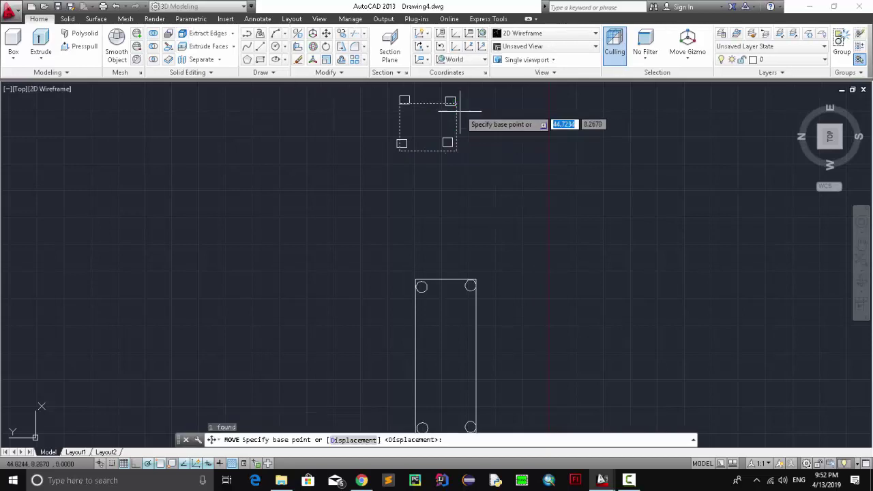
left_click(451, 101)
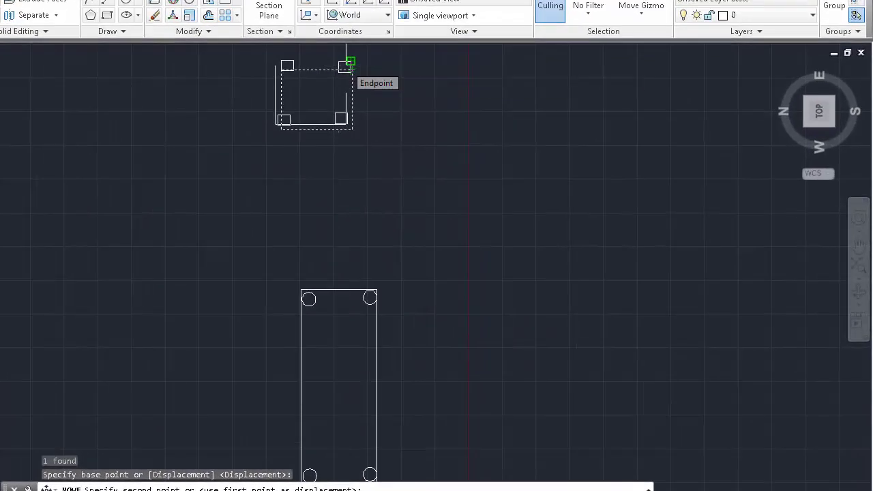
left_click(349, 62)
mouse_move(843, 121)
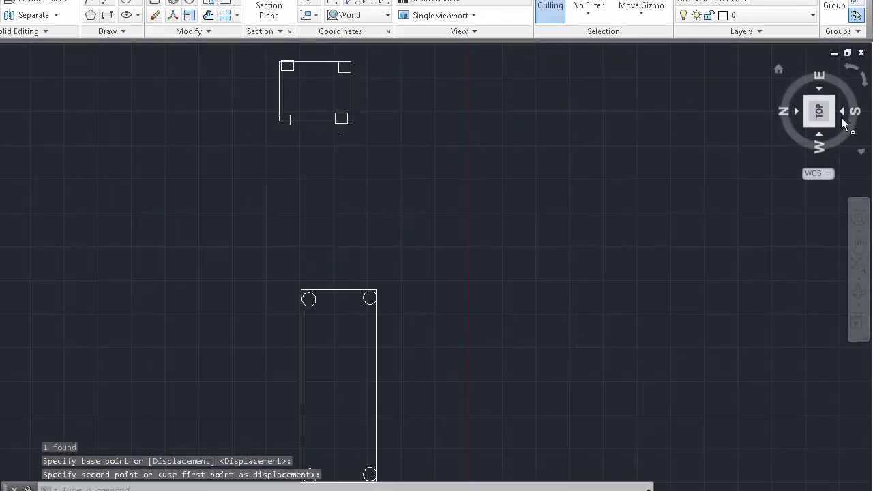
Step: Show the chair and table in front and isometric 3D views
left_click_drag(825, 112, 505, 57)
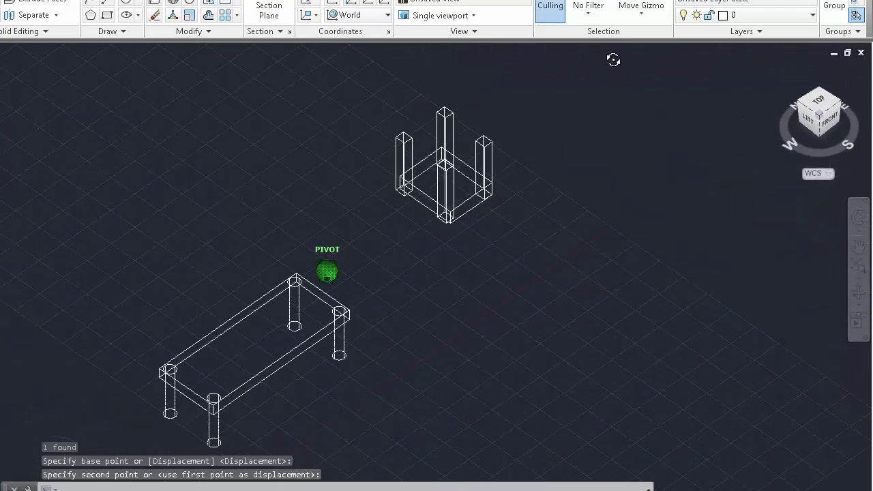
left_click(821, 114)
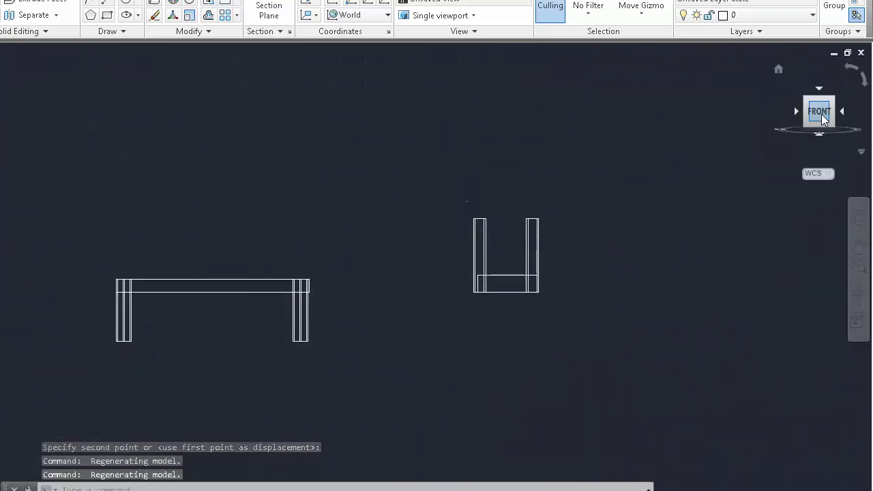
mouse_move(823, 118)
middle_mouse_down("shift")
mouse_move(565, 144)
mouse_move(796, 130)
middle_mouse_up("shift")
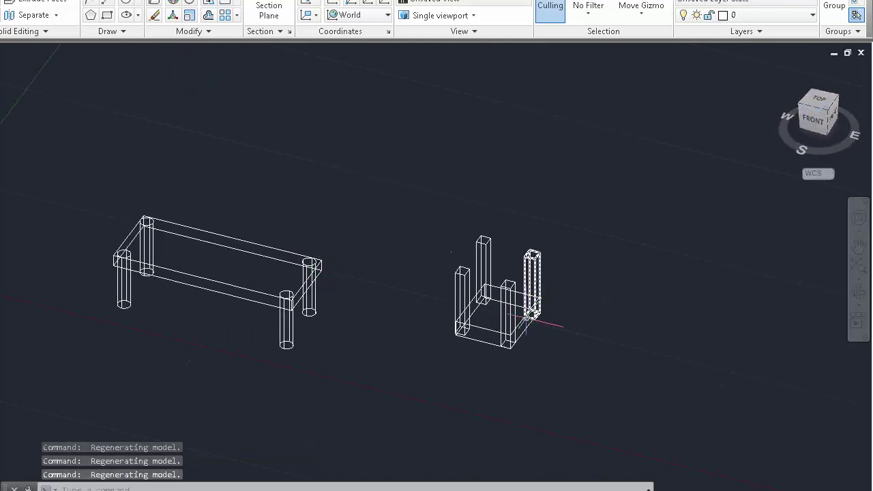
Step: Move the chair seat up to sit on the top of the legs
left_click(521, 319)
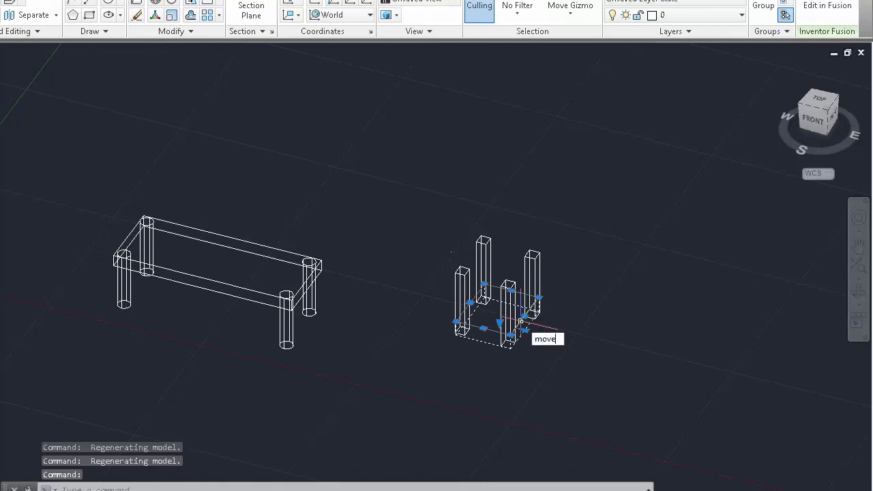
key("Return")
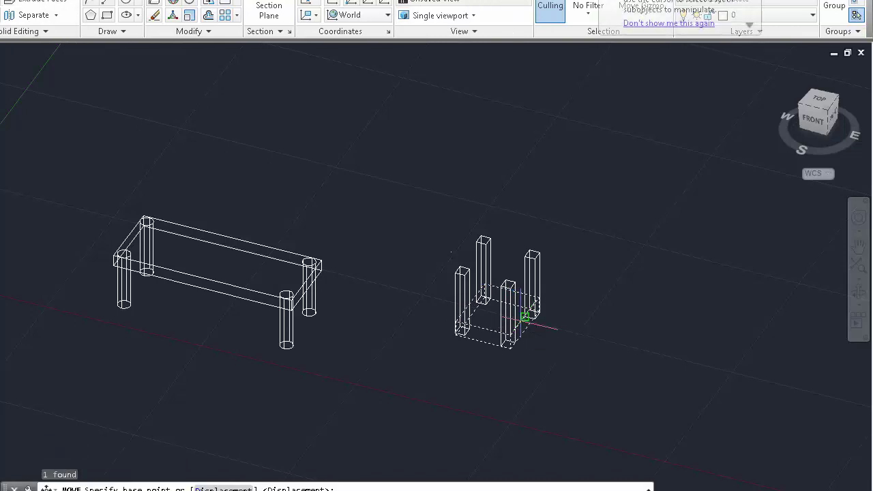
left_click(524, 317)
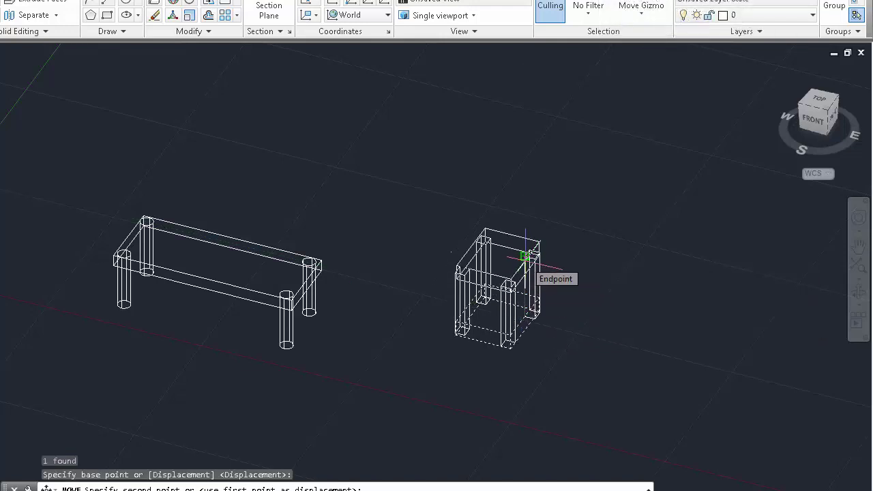
left_click(525, 255)
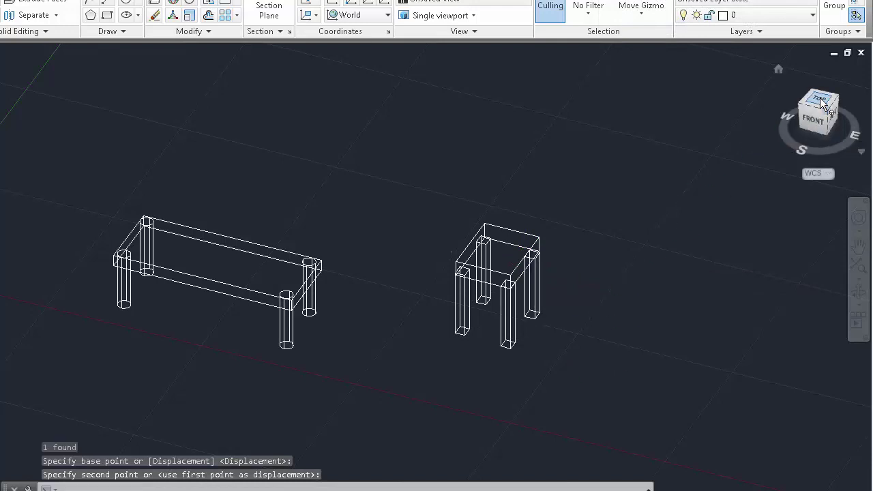
Step: Check the chair from top, front, right and bottom views
left_click(820, 100)
left_click(817, 136)
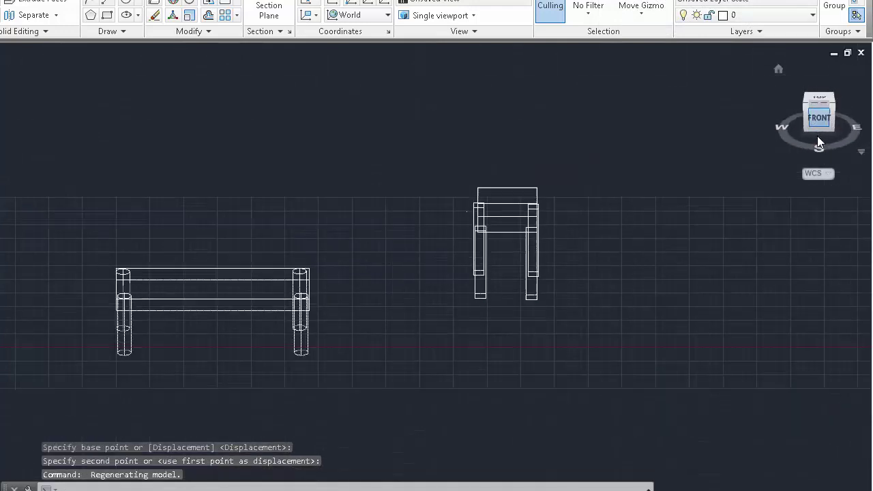
left_click(844, 114)
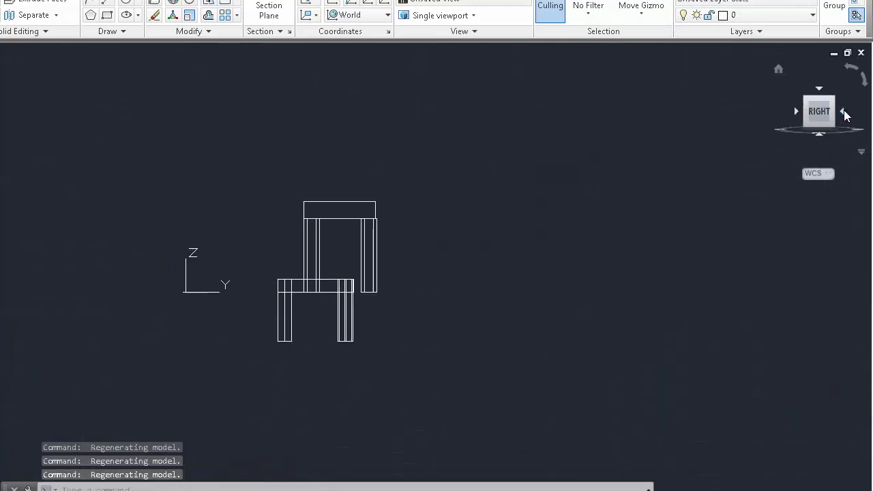
left_click(821, 132)
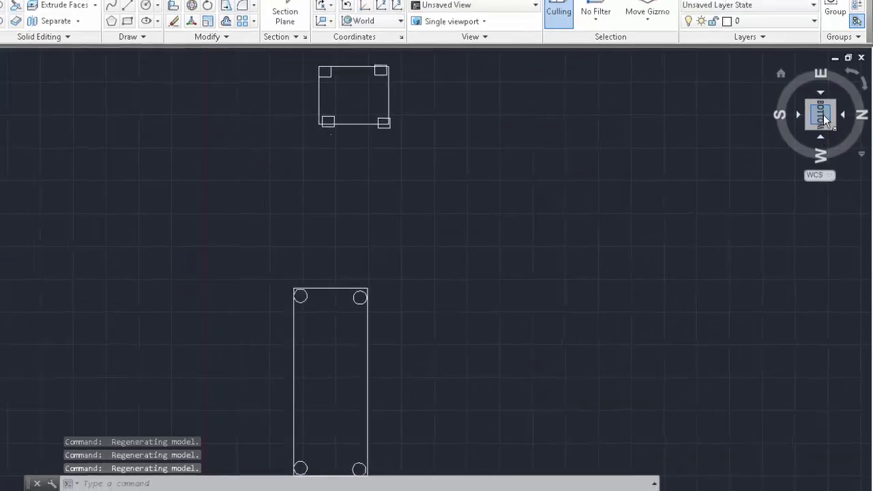
Step: Paste a copy of the chair leg and set it upright on the seat
mouse_move(823, 115)
left_mouse_down()
mouse_move(715, 102)
mouse_move(758, 141)
mouse_move(748, 129)
mouse_move(795, 271)
mouse_move(795, 294)
mouse_move(743, 253)
mouse_move(725, 253)
mouse_move(785, 257)
mouse_move(742, 293)
left_mouse_up()
key("Escape")
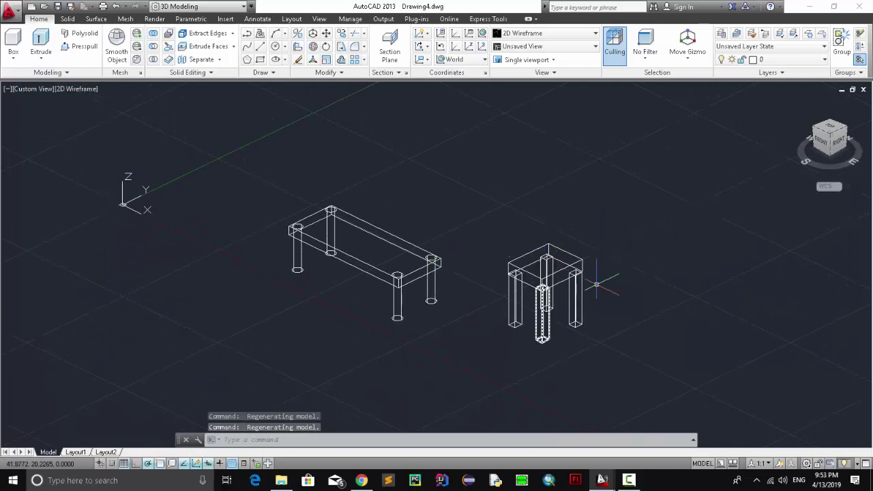
key("ctrl+v")
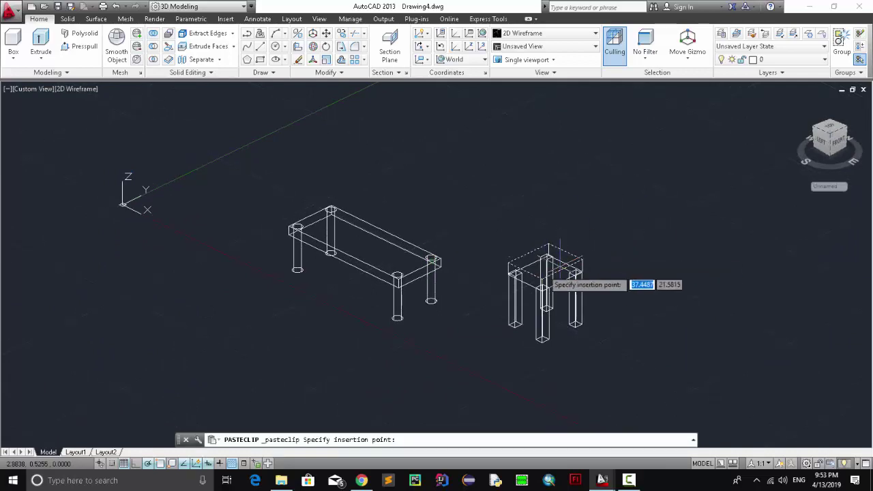
left_click(556, 232)
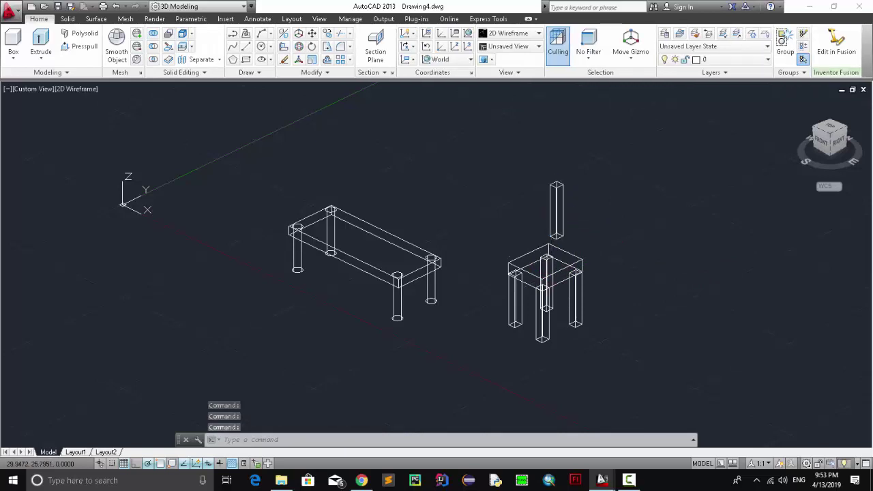
left_click_drag(557, 203, 545, 226)
mouse_move(832, 140)
middle_mouse_down("shift")
mouse_move(764, 107)
mouse_move(614, 123)
middle_mouse_up("shift")
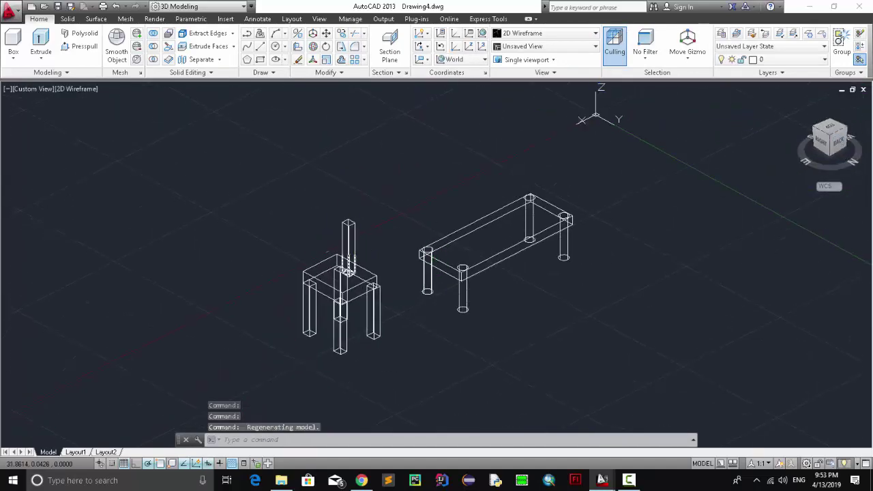
Step: Select the backrest post at the seat's back edge and review it from top, front and isometric views
left_click(348, 267)
left_click(349, 240)
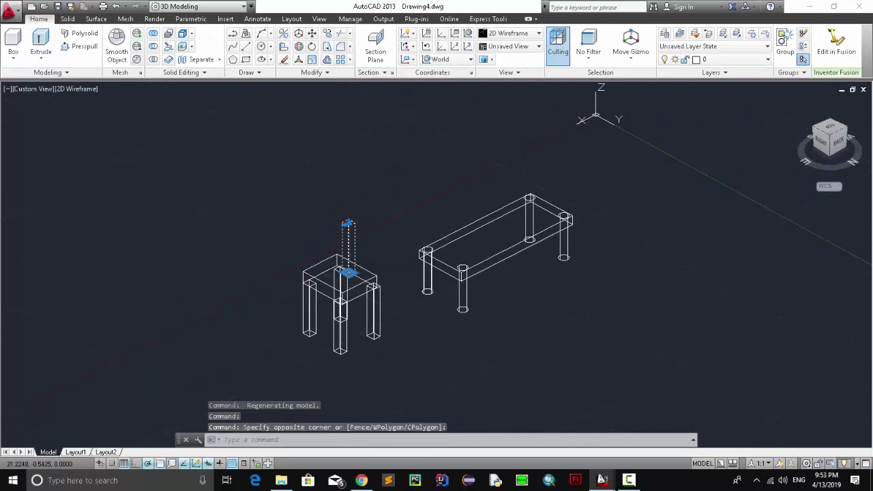
left_click(326, 243)
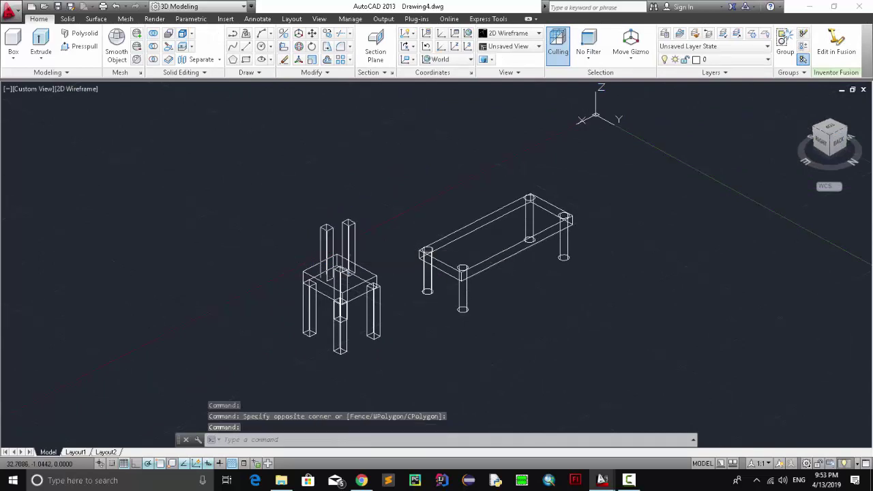
left_click(326, 243)
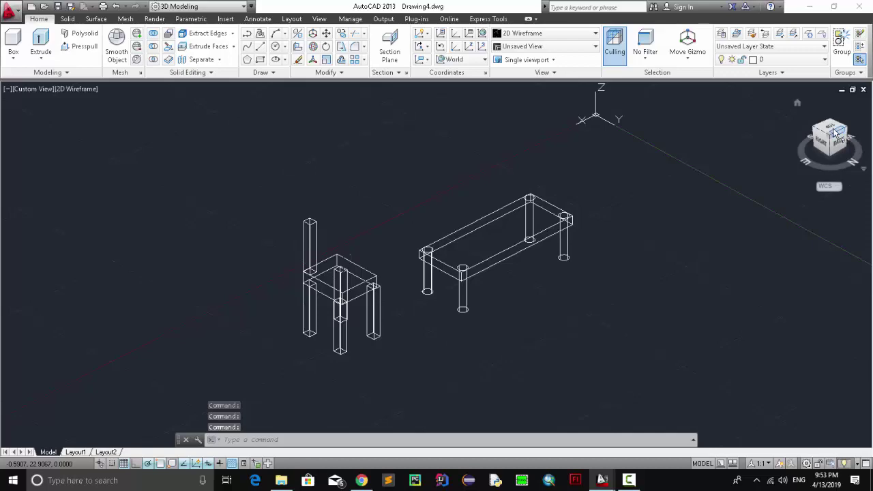
left_click(832, 134)
left_click(830, 119)
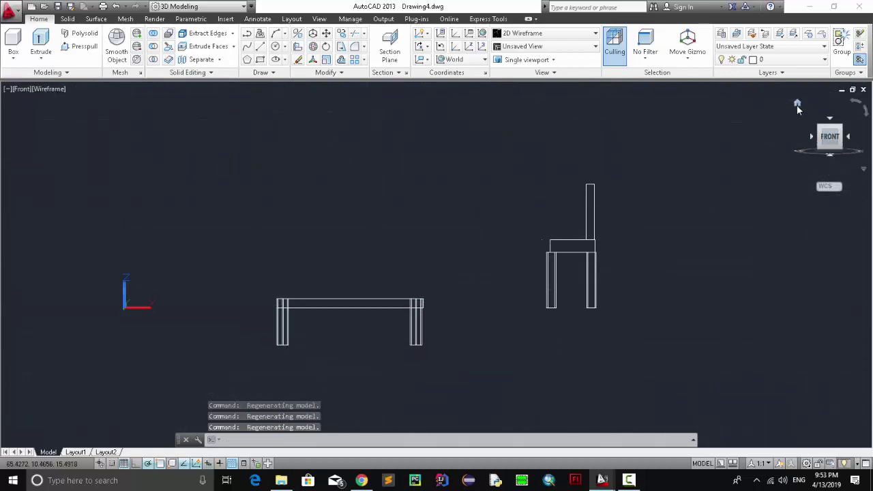
left_click(819, 128)
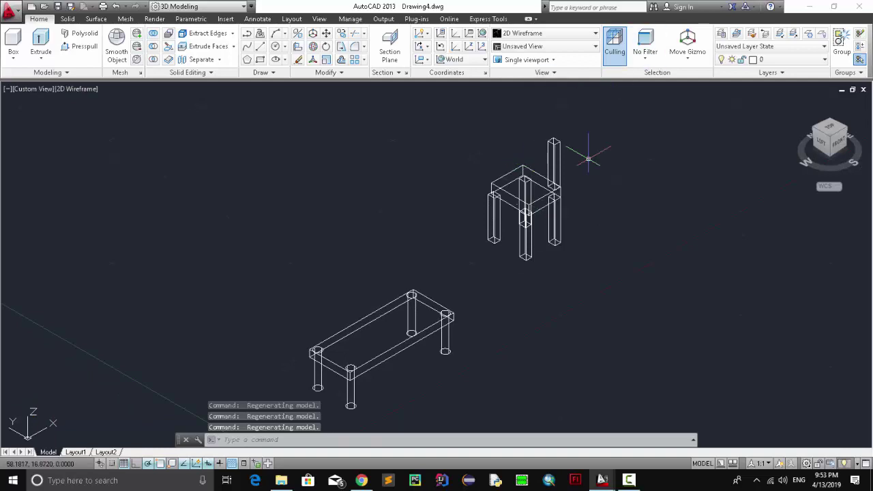
Step: Paste a copy of the back post onto the chair's other back corner
key("ctrl+v")
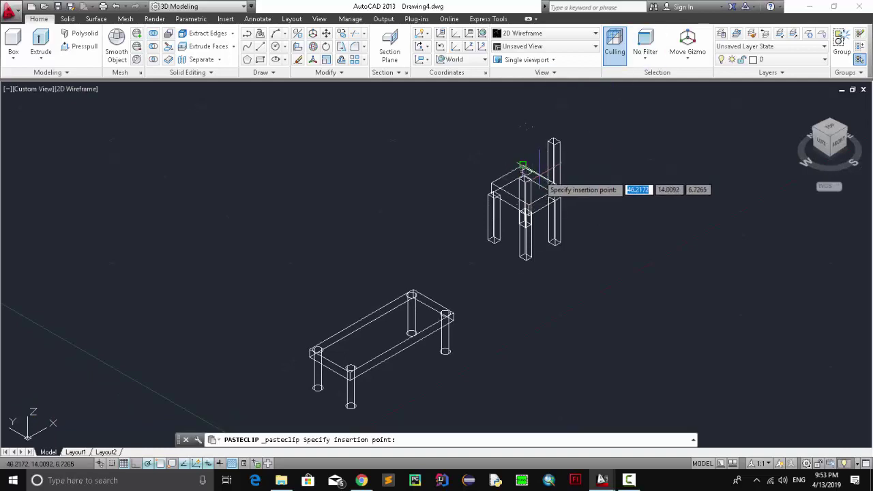
left_click(521, 165)
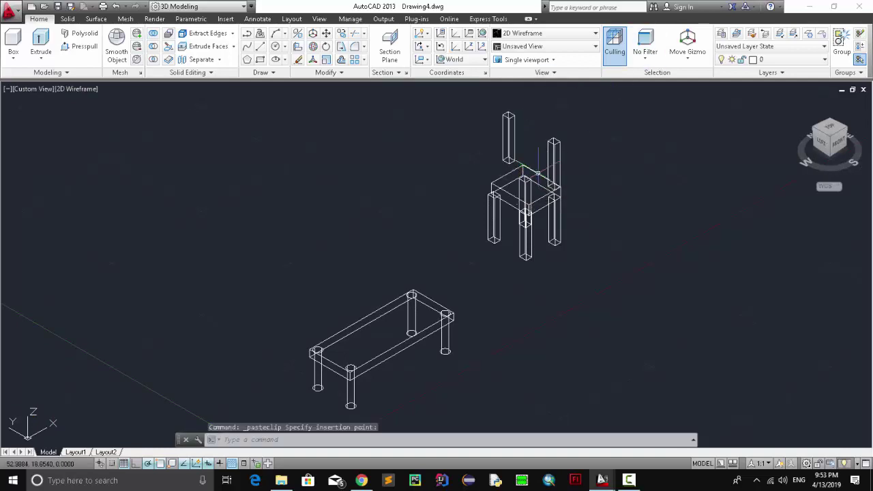
mouse_move(437, 265)
middle_mouse_down("shift")
mouse_move(662, 141)
mouse_move(548, 155)
mouse_move(489, 120)
mouse_move(327, 143)
mouse_move(375, 119)
middle_mouse_up("shift")
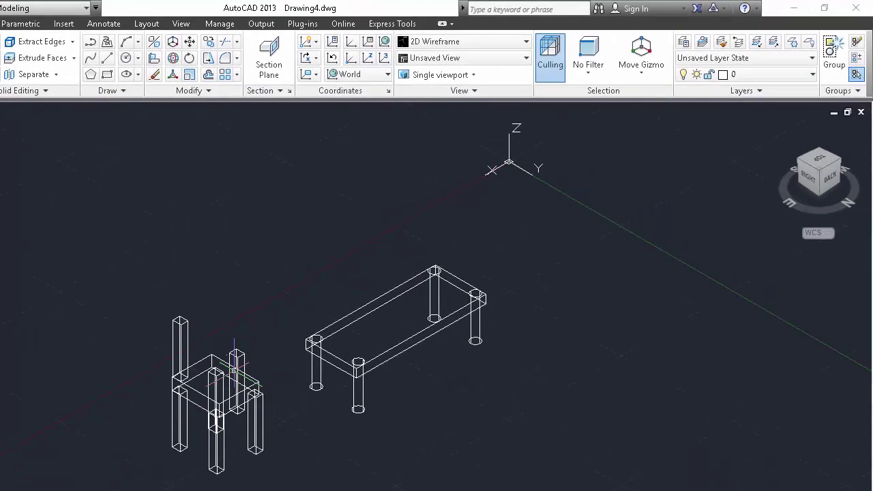
Step: Check the new post, then view the table and chair from the Top
left_click(236, 372)
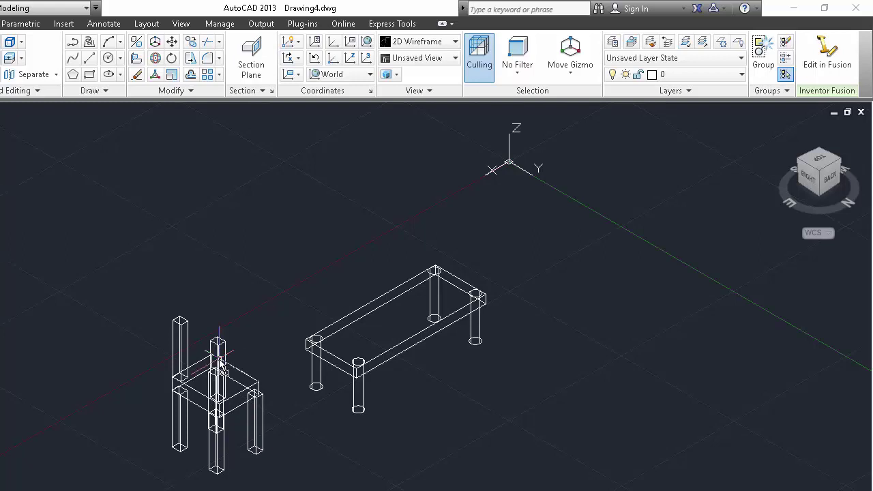
key("Escape")
left_click(818, 166)
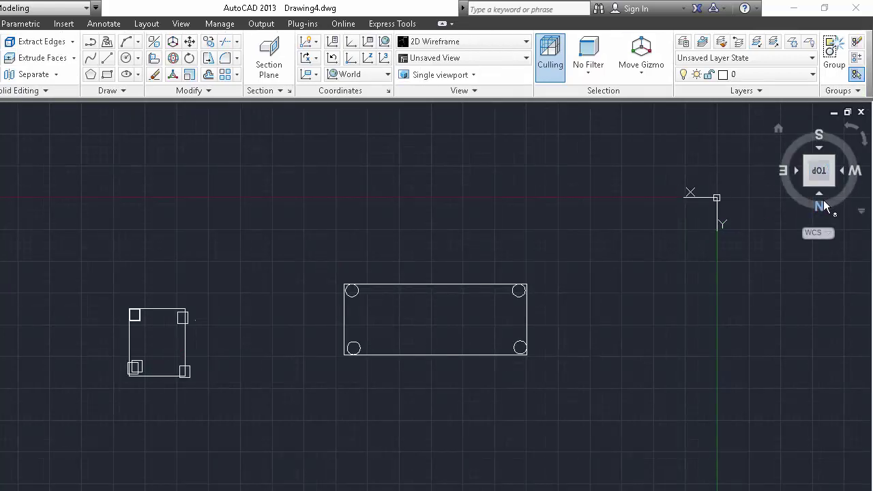
Step: From the right-side view, draw a rectangle spanning the tops of the two back posts
left_click(817, 195)
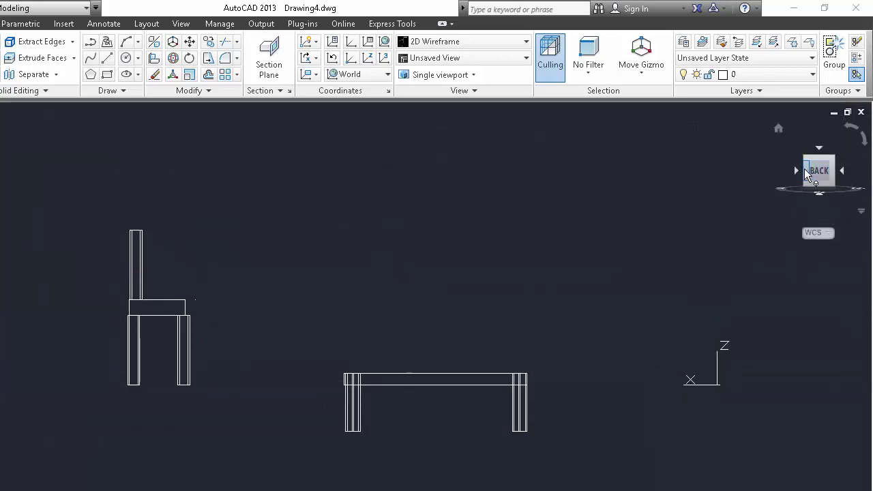
left_click(802, 172)
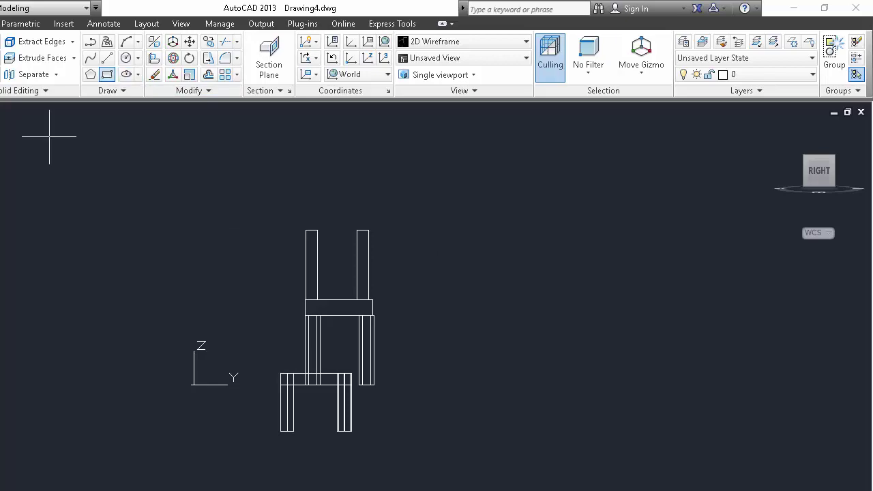
left_click(317, 230)
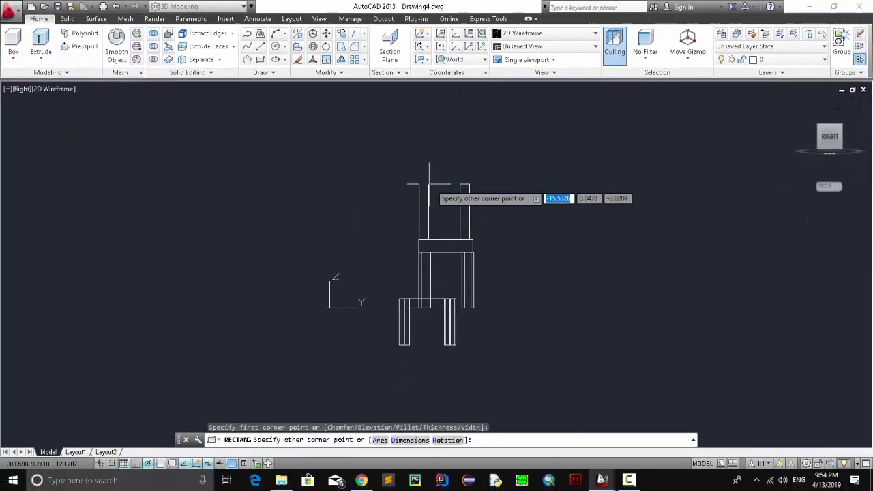
left_click(460, 184)
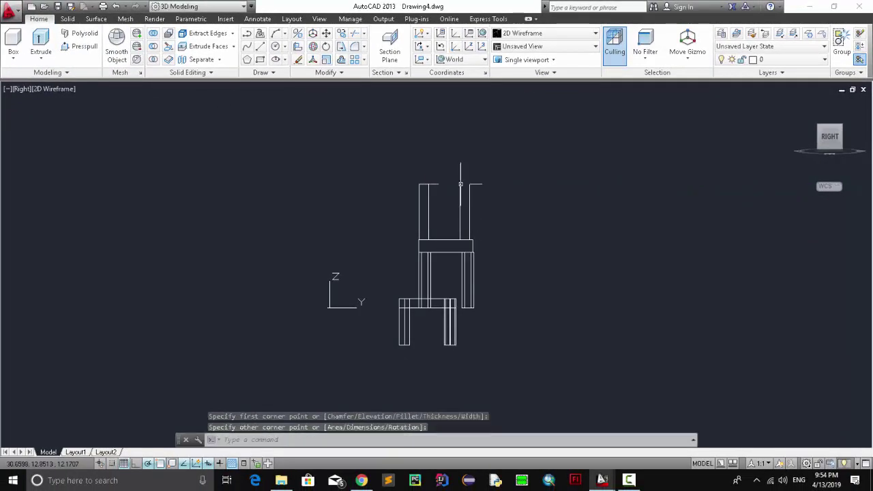
Step: Extrude the rectangle into a solid backrest panel between the posts
left_click(41, 42)
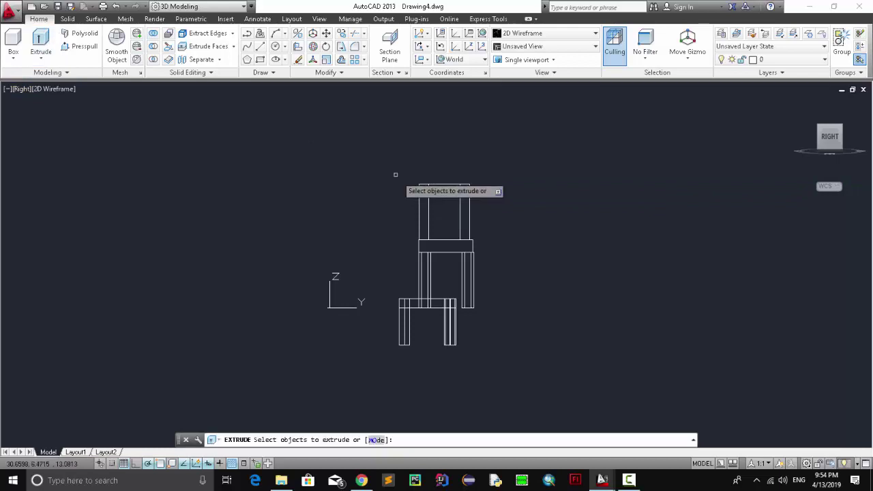
left_click(443, 183)
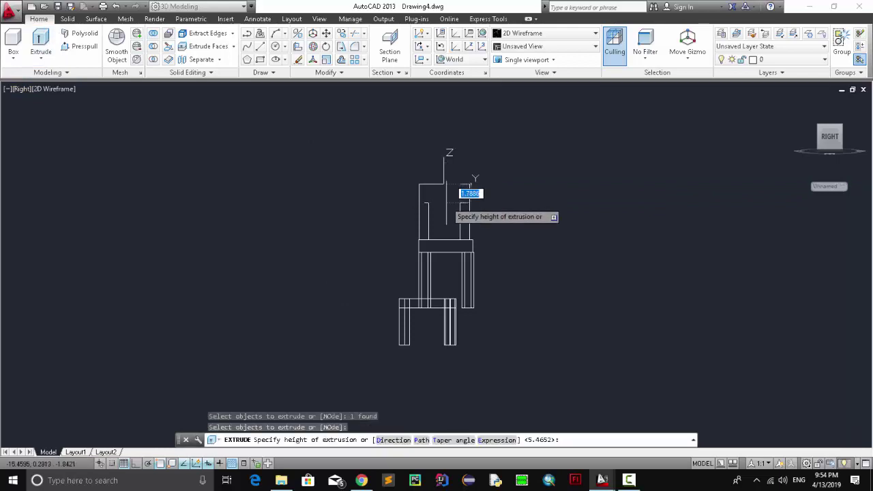
left_click(470, 217)
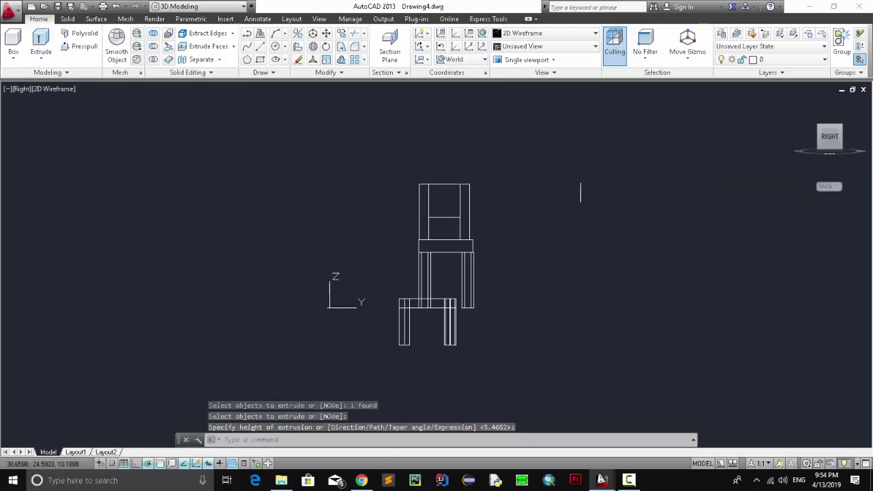
left_click(515, 34)
Step: Switch to Conceptual shading and look over the furniture from the front and home views
left_click(562, 53)
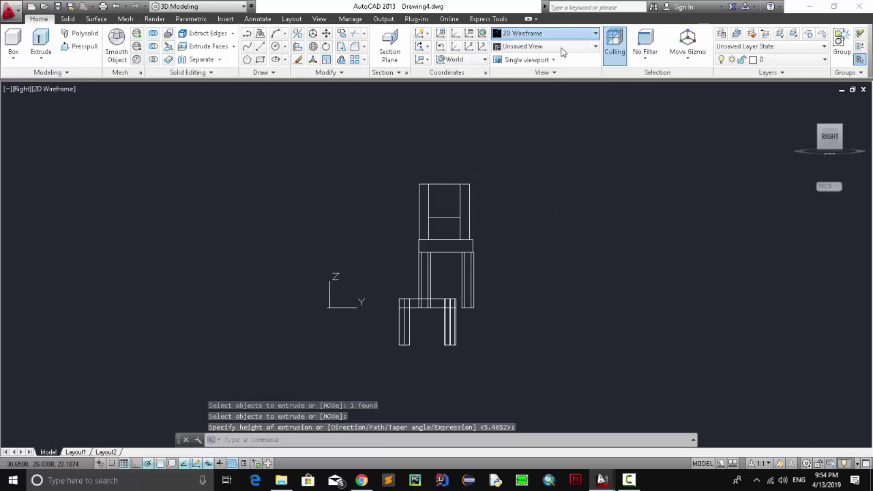
mouse_move(831, 140)
middle_mouse_down("shift")
mouse_move(565, 166)
mouse_move(493, 148)
mouse_move(358, 195)
mouse_move(214, 162)
middle_mouse_up("shift")
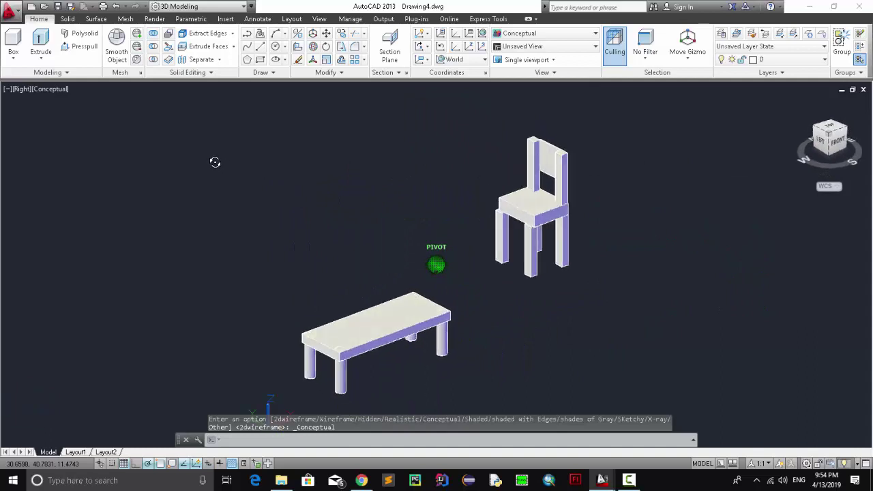
scroll(609, 184, "down", 2)
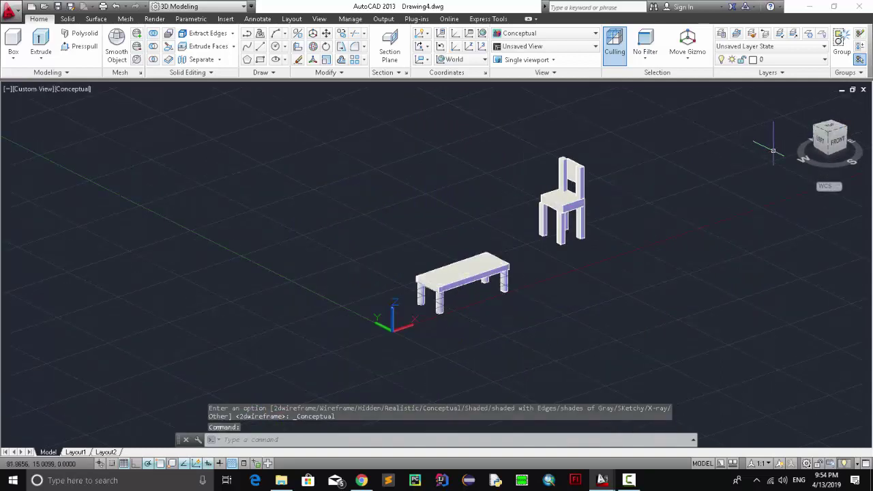
left_click(838, 145)
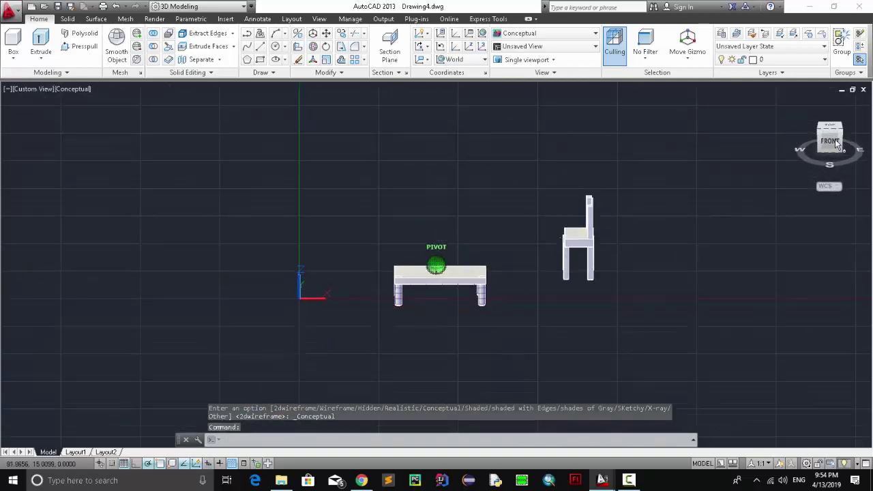
left_click(797, 104)
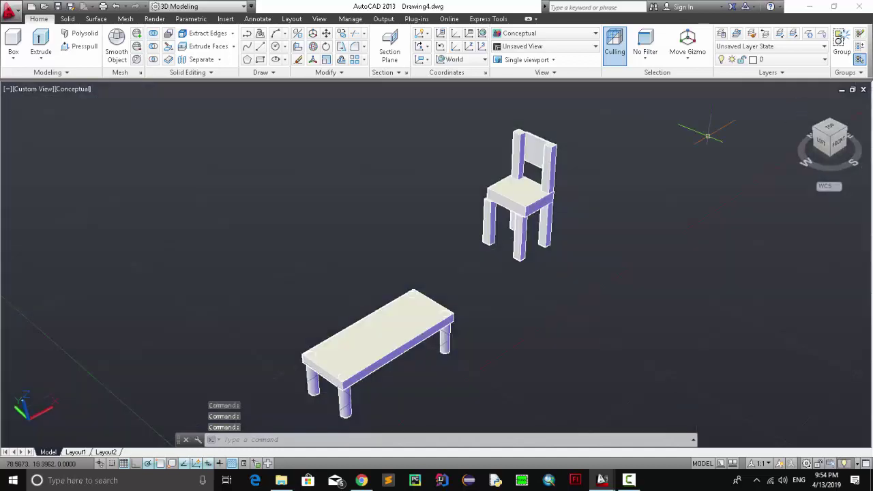
Step: Window-select the whole chair and move it right beside the table
left_click(632, 124)
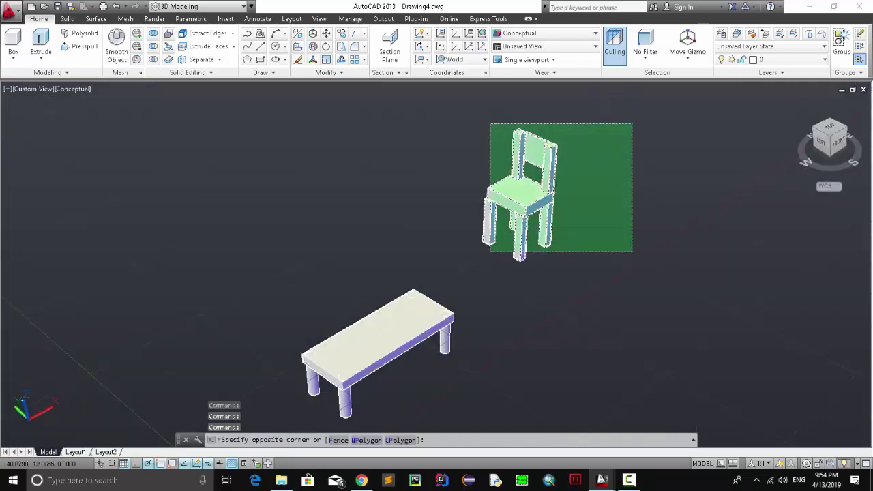
left_click(478, 273)
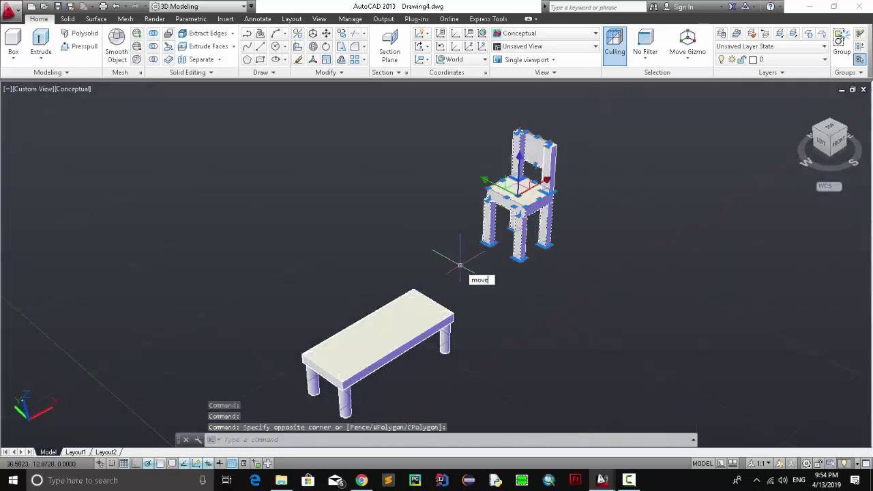
key("Return")
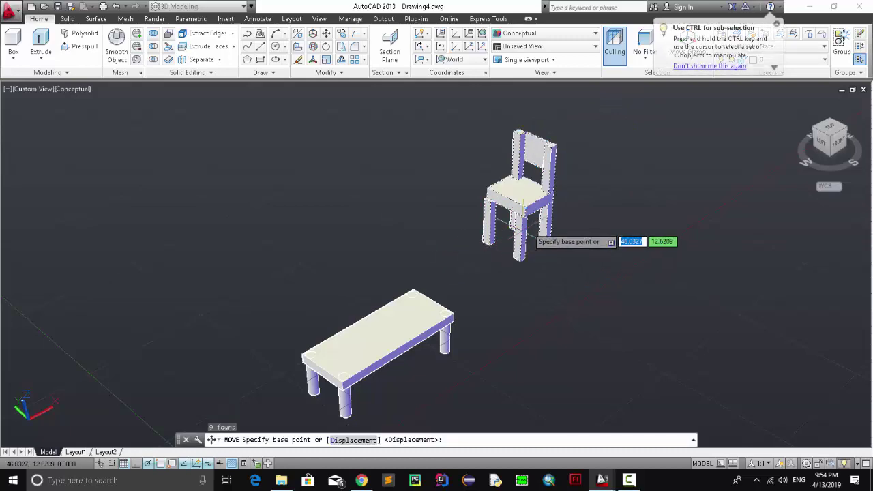
left_click(520, 209)
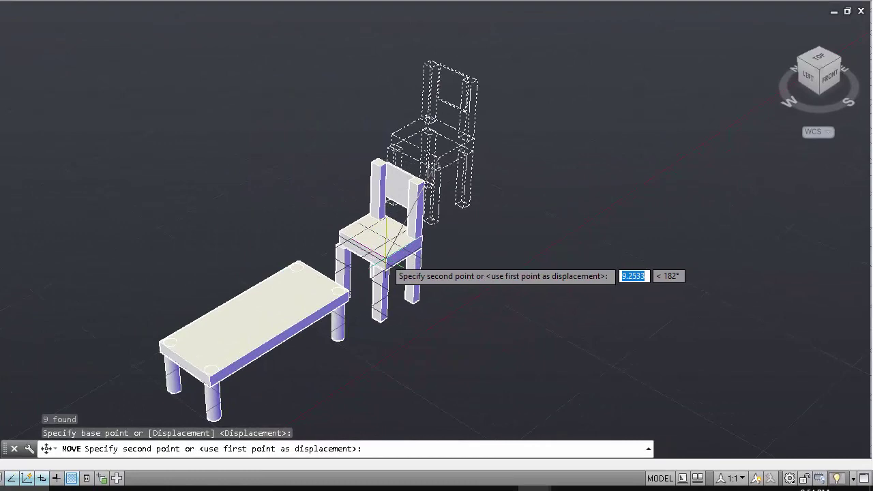
left_click(379, 264)
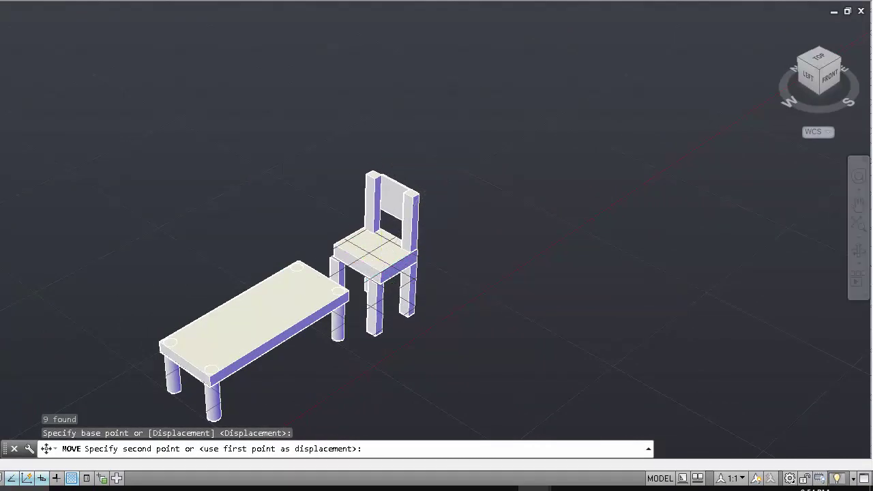
scroll(497, 260, "down", 2)
scroll(429, 292, "down", 1)
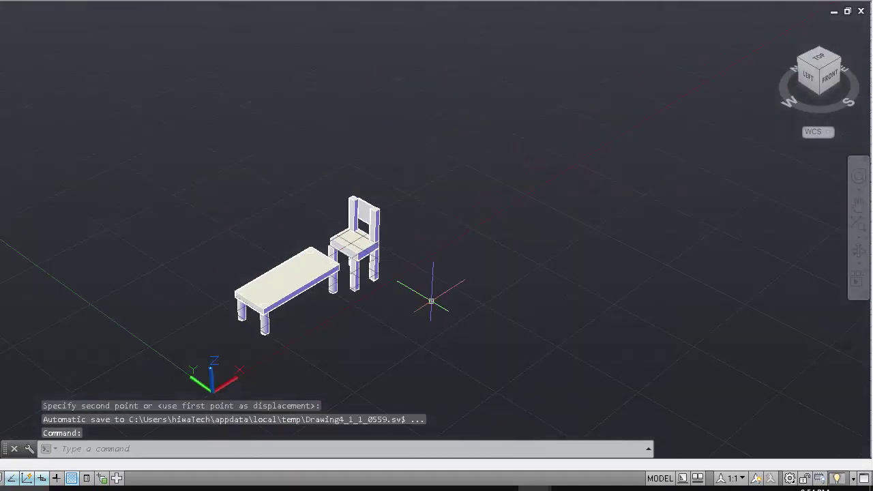
scroll(436, 294, "up", 2)
scroll(436, 313, "up", 2)
scroll(421, 384, "down", 2)
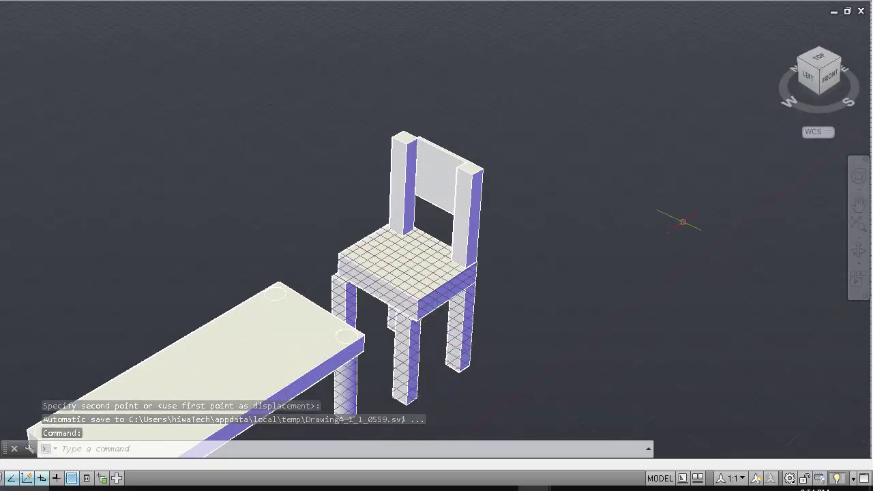
scroll(409, 327, "down", 2)
scroll(390, 350, "down", 1)
scroll(407, 357, "up", 1)
scroll(408, 356, "down", 1)
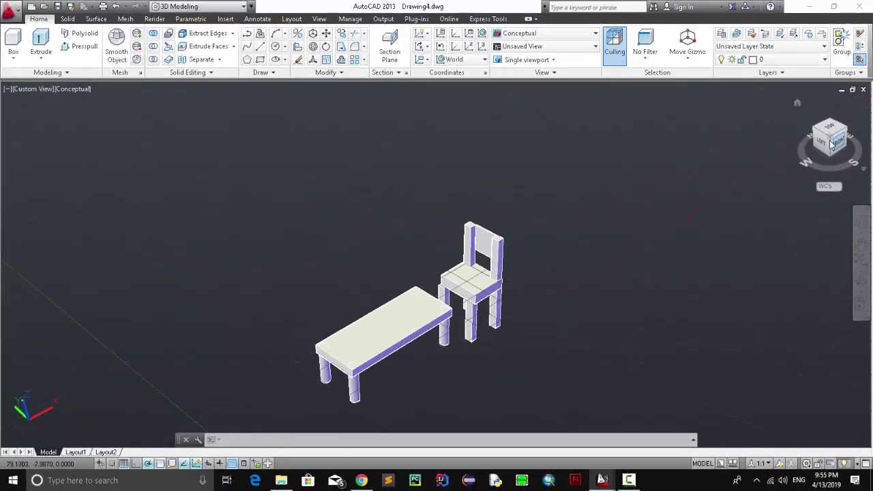
Step: Orbit around the table and chair, then set the viewport to SW Isometric
mouse_move(831, 143)
left_mouse_down()
mouse_move(225, 137)
mouse_move(208, 116)
left_mouse_up()
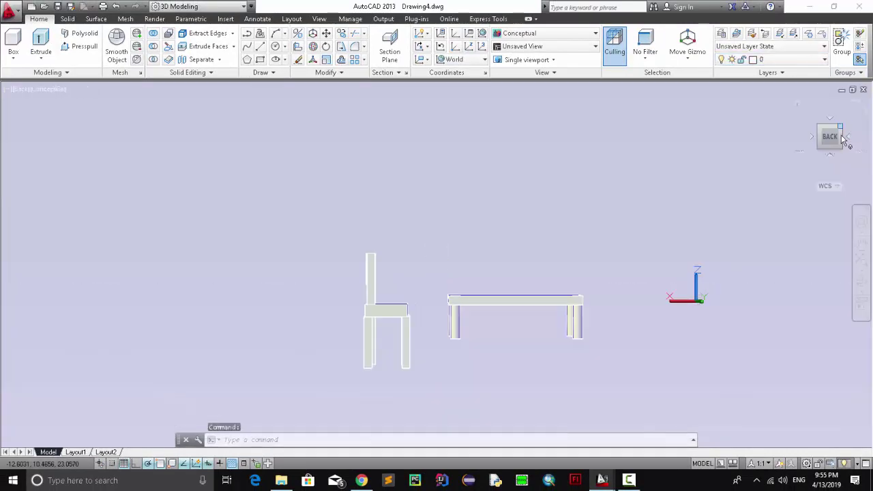
left_click_drag(843, 138, 746, 195)
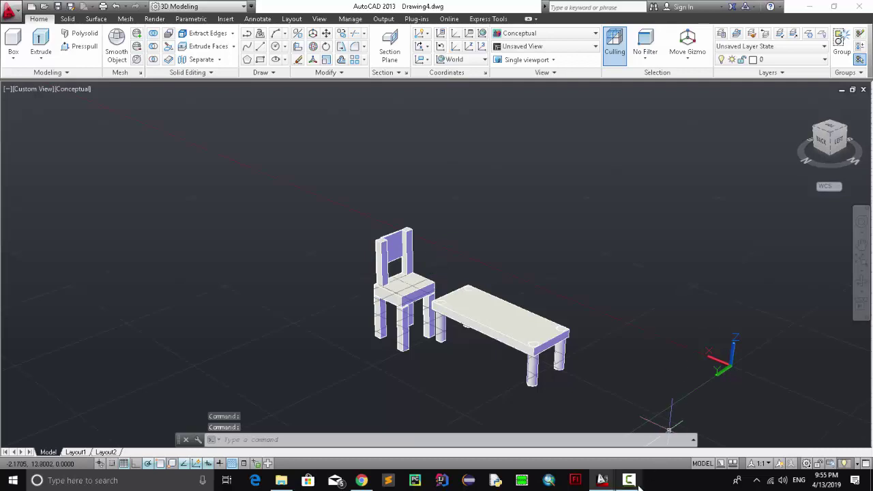
left_click(629, 480)
left_click(629, 480)
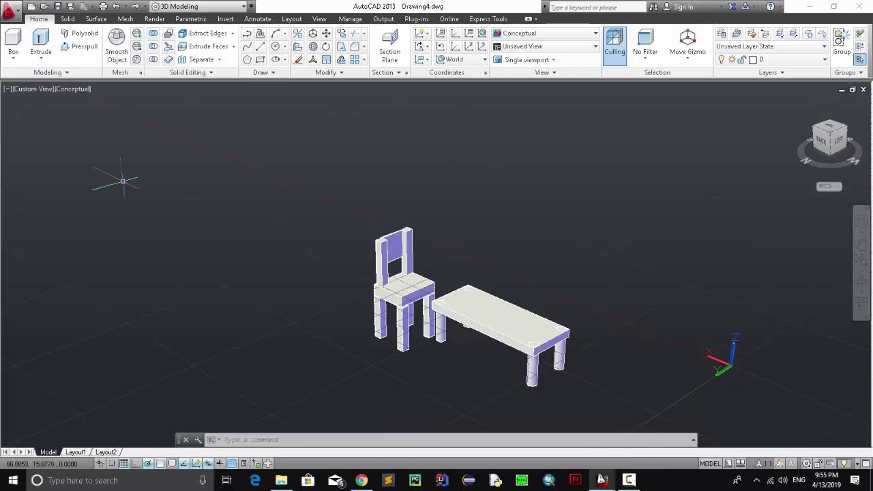
left_click(28, 91)
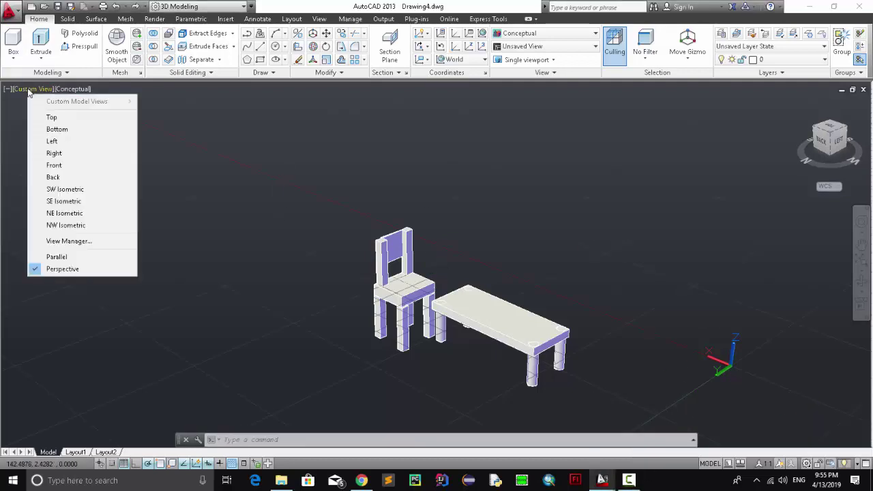
left_click(92, 189)
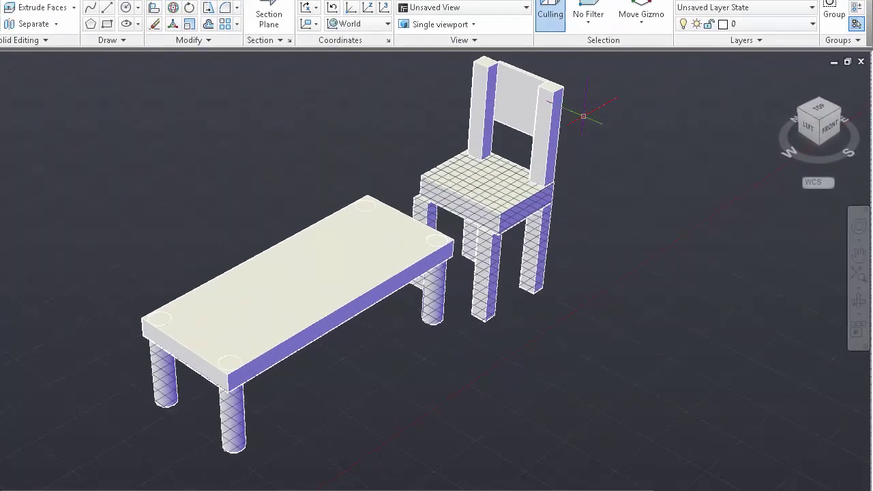
Step: Select the whole chair and set its colour to yellow in Quick Properties
left_click(630, 97)
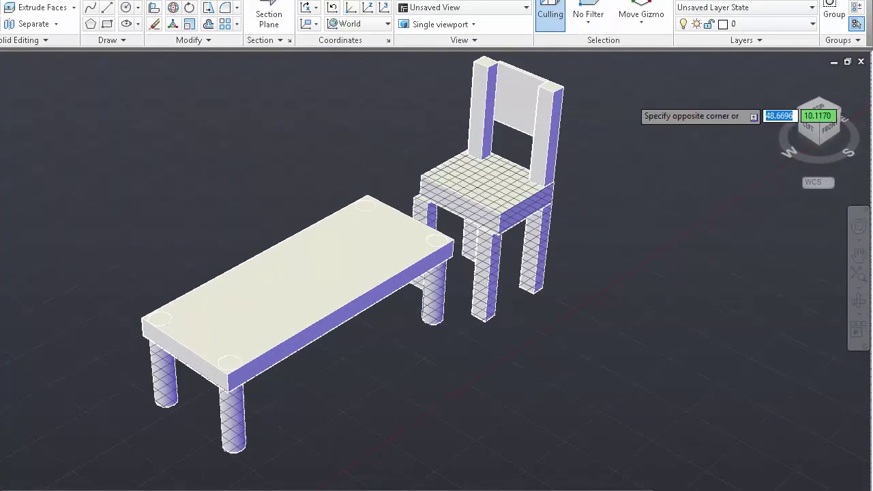
left_click(471, 308)
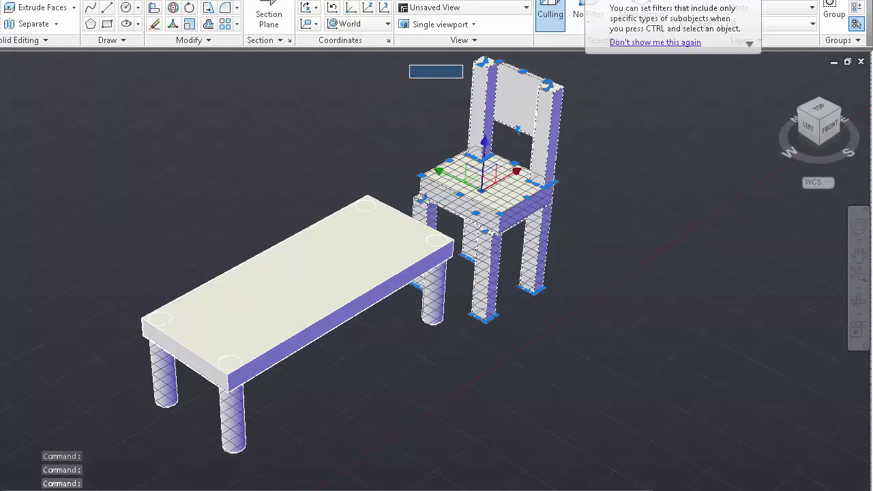
left_click_drag(462, 78, 630, 204)
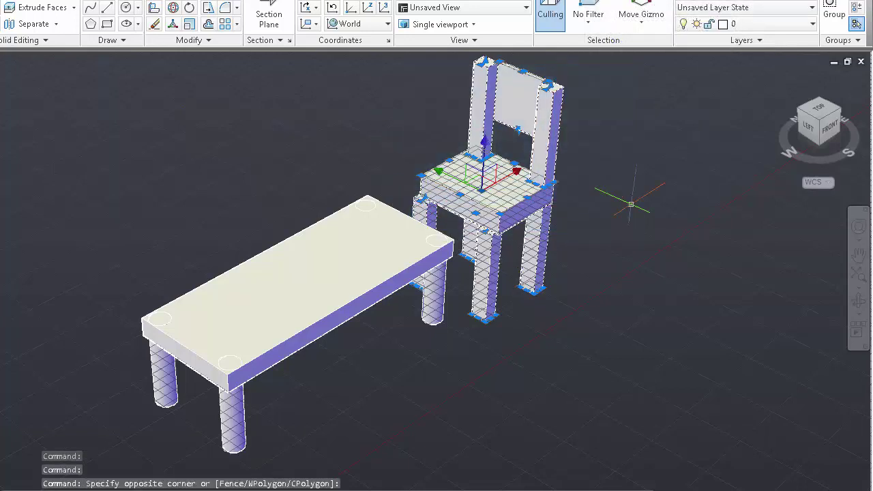
right_click(488, 186)
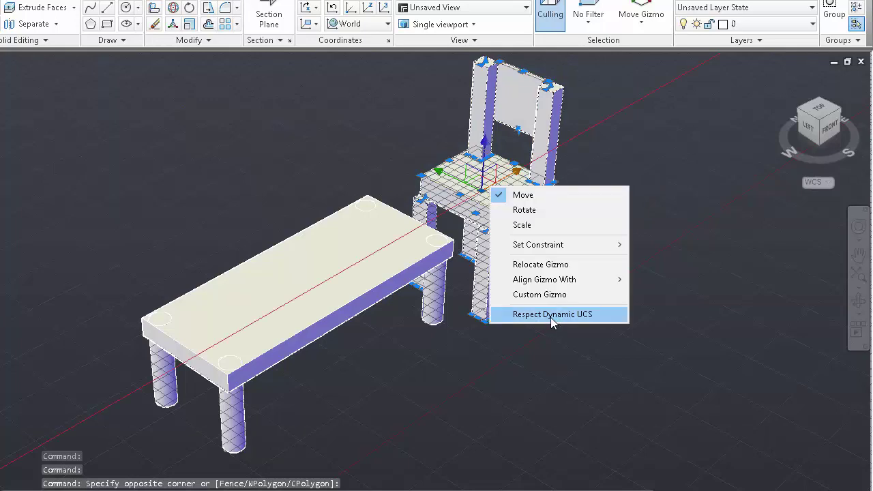
right_click(468, 178)
right_click(545, 158)
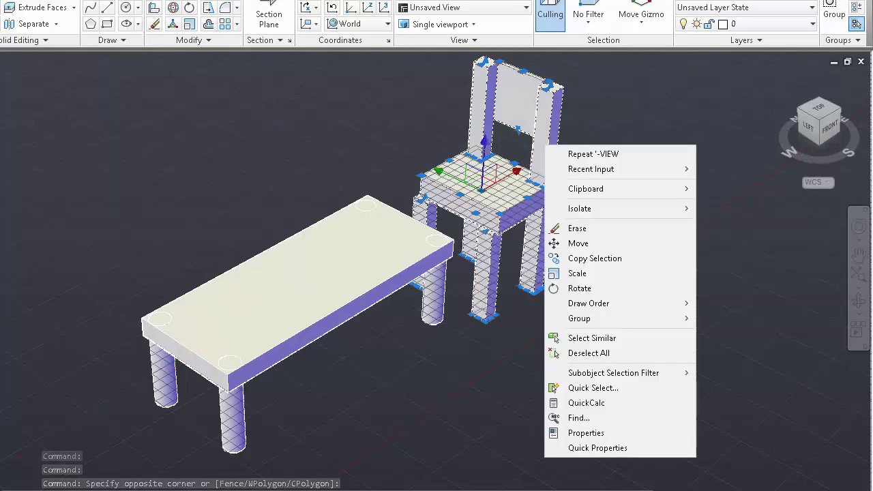
left_click(608, 445)
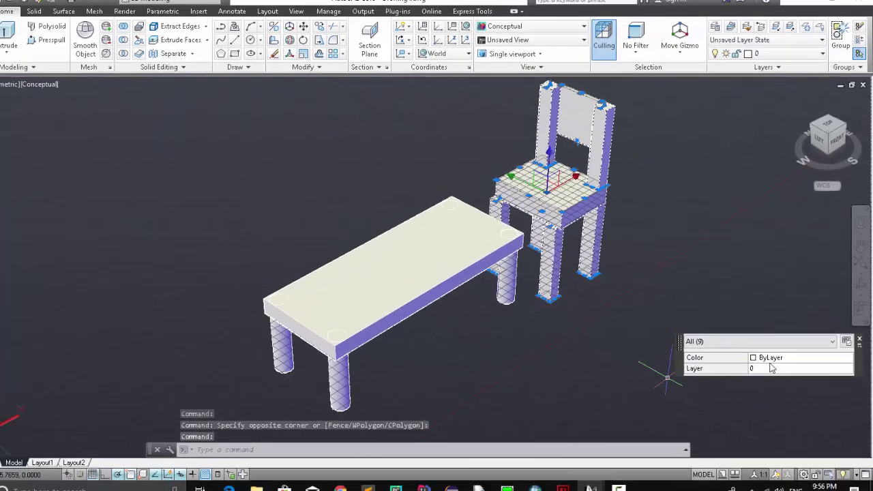
left_click(774, 351)
left_click(774, 351)
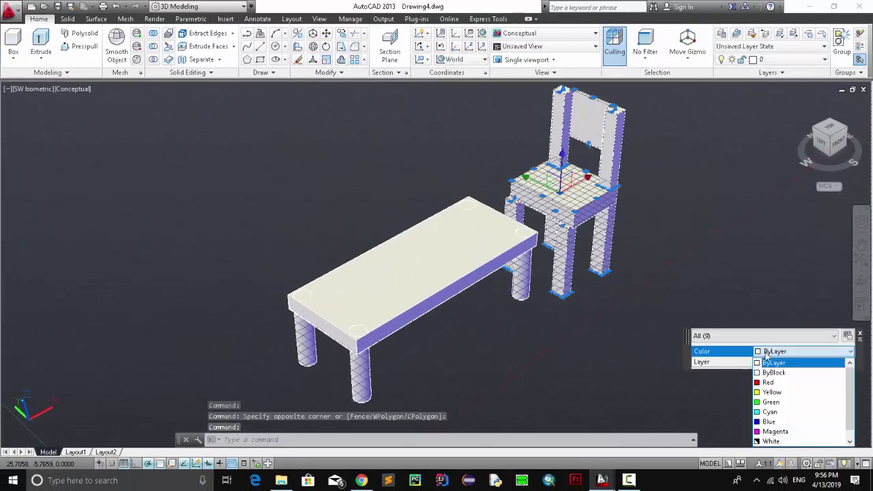
left_click(770, 393)
Step: Add the table to the selection and set both objects' colour to Red
left_click(502, 352)
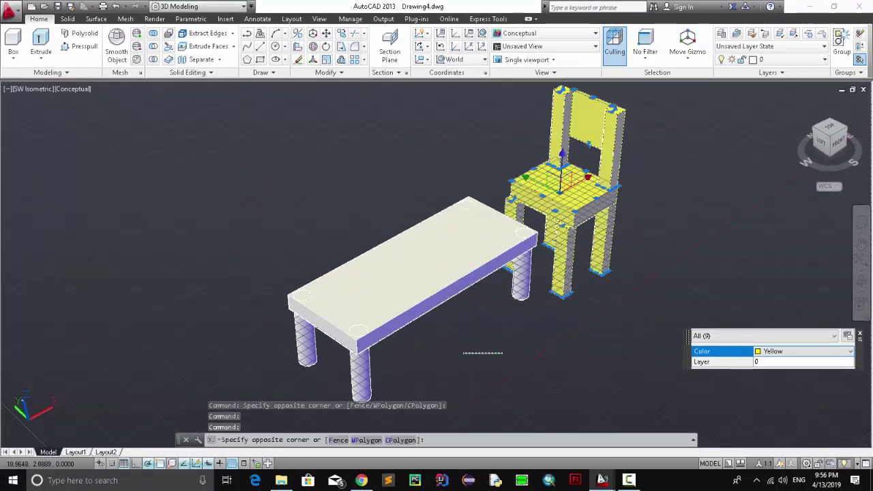
left_click(312, 272)
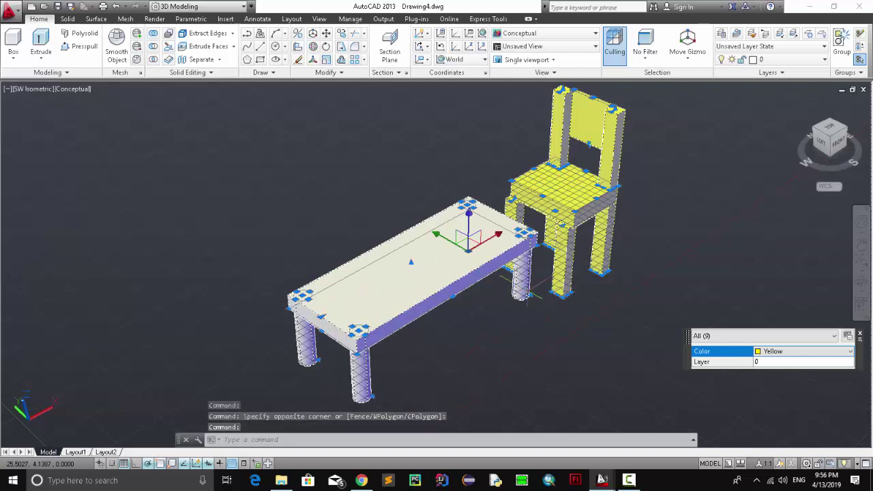
right_click(394, 319)
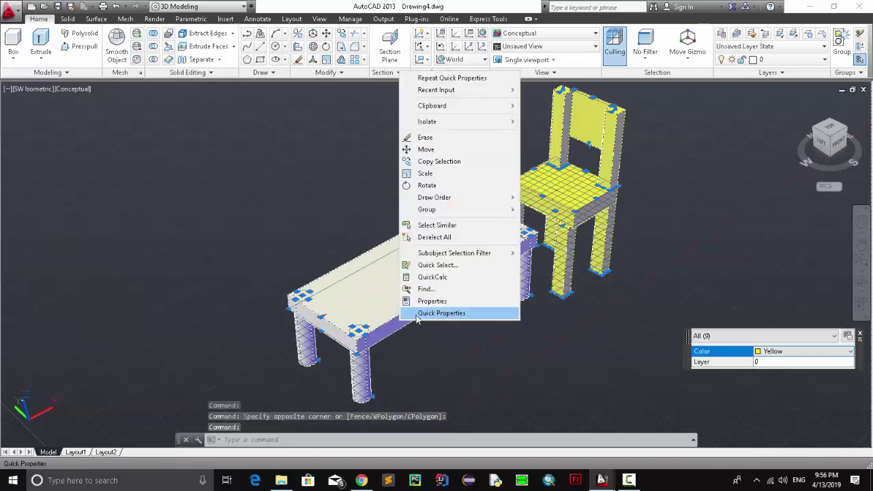
left_click(504, 312)
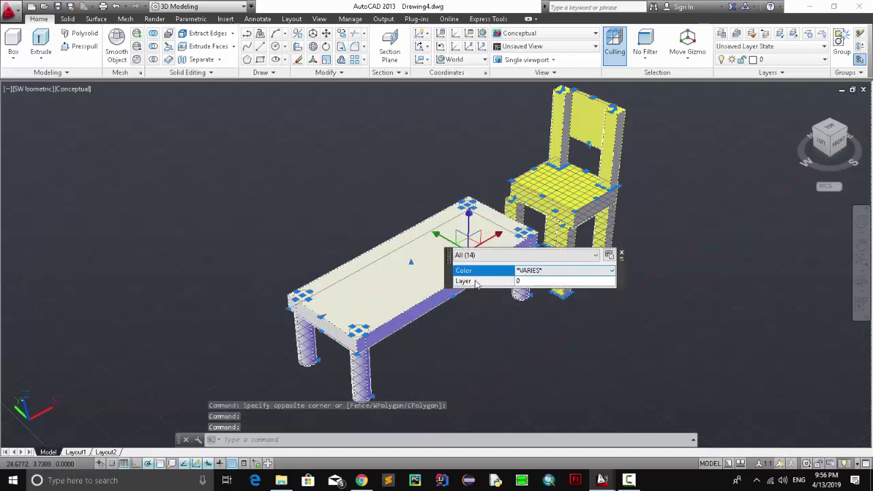
left_click(533, 272)
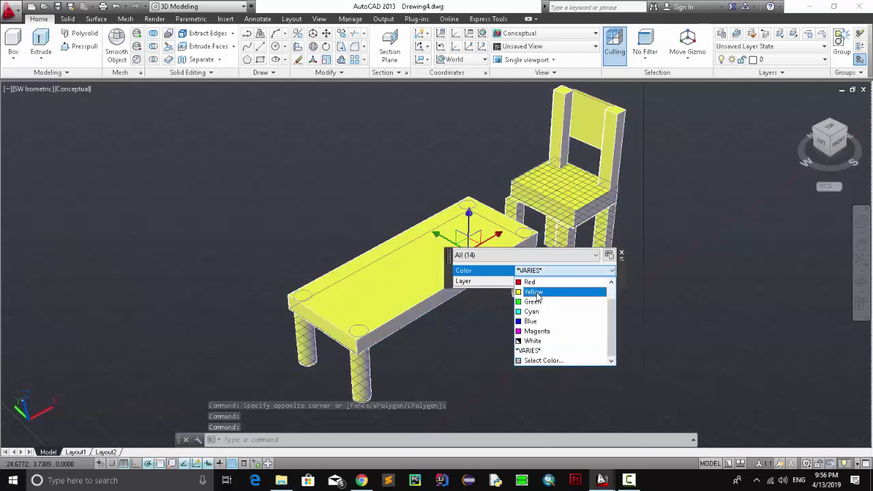
left_click(538, 287)
left_click(665, 230)
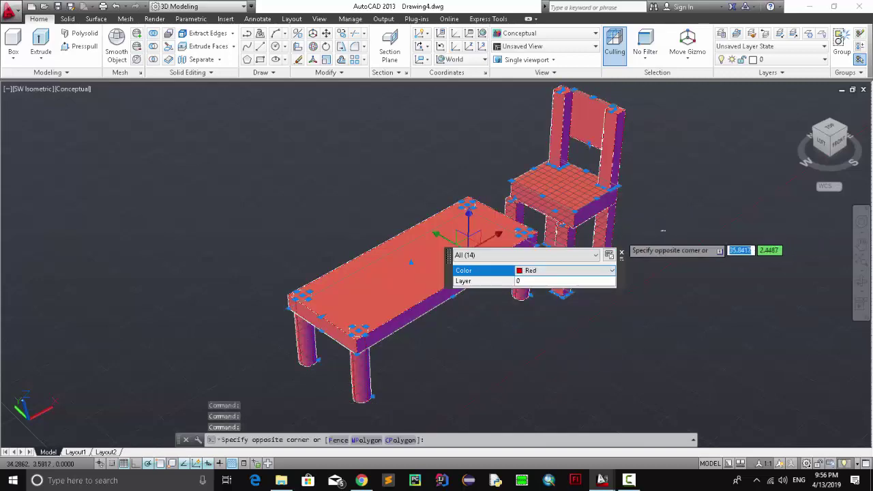
key("Escape")
key("Escape")
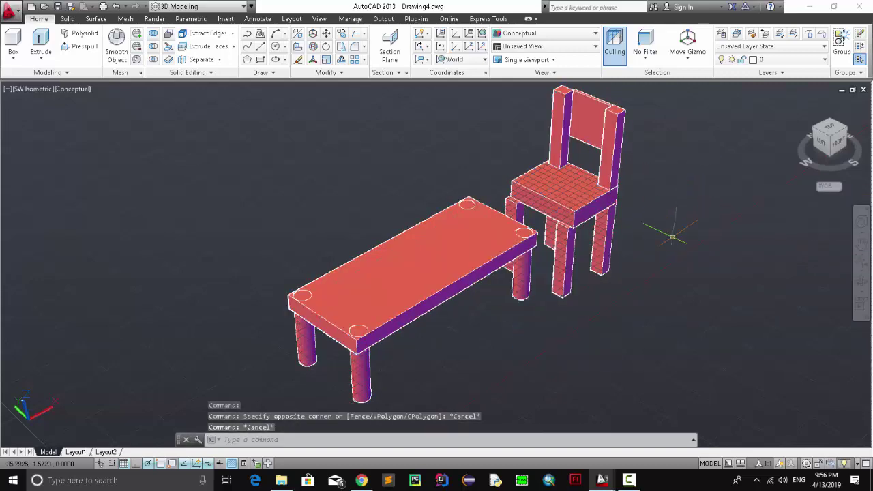
Step: Select the table and move it from its corner to a new spot, then undo
scroll(559, 295, "down", 2)
scroll(560, 295, "down", 1)
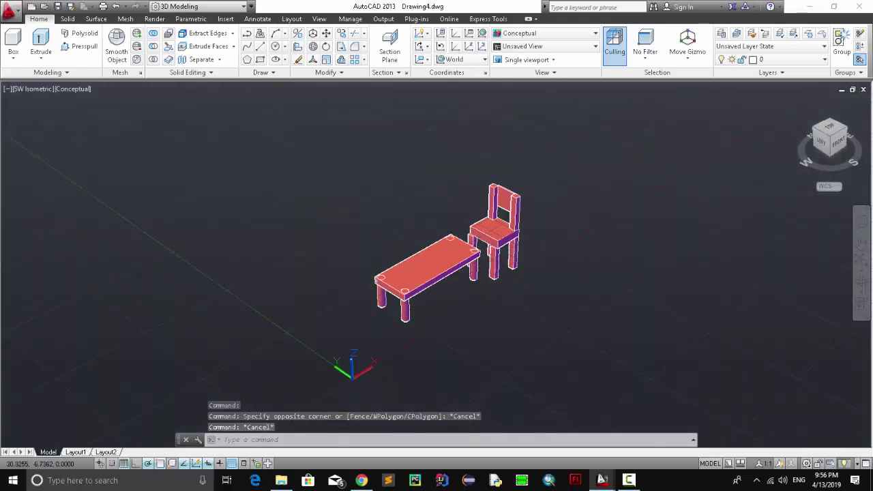
scroll(559, 295, "down", 1)
scroll(559, 294, "down", 1)
scroll(440, 273, "up", 2)
scroll(440, 273, "up", 1)
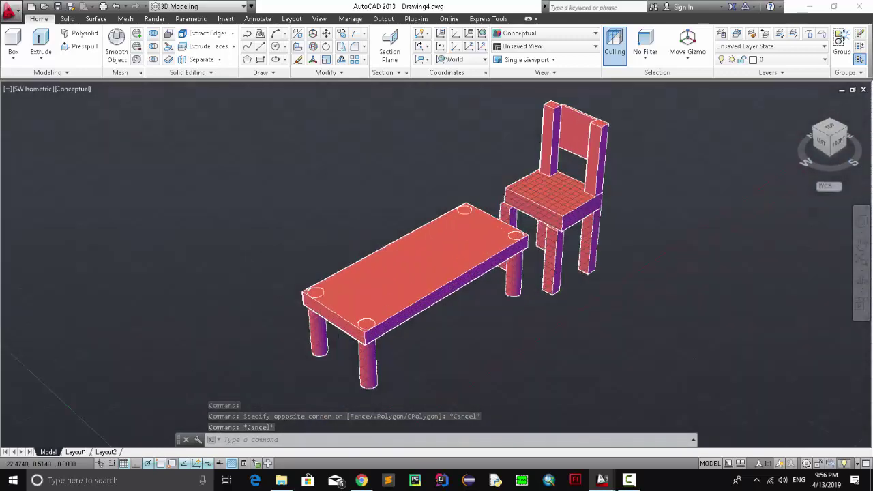
scroll(440, 272, "up", 1)
mouse_move(833, 146)
middle_mouse_down("shift")
mouse_move(342, 144)
mouse_move(202, 78)
mouse_move(207, 111)
mouse_move(126, 109)
mouse_move(131, 136)
middle_mouse_up("shift")
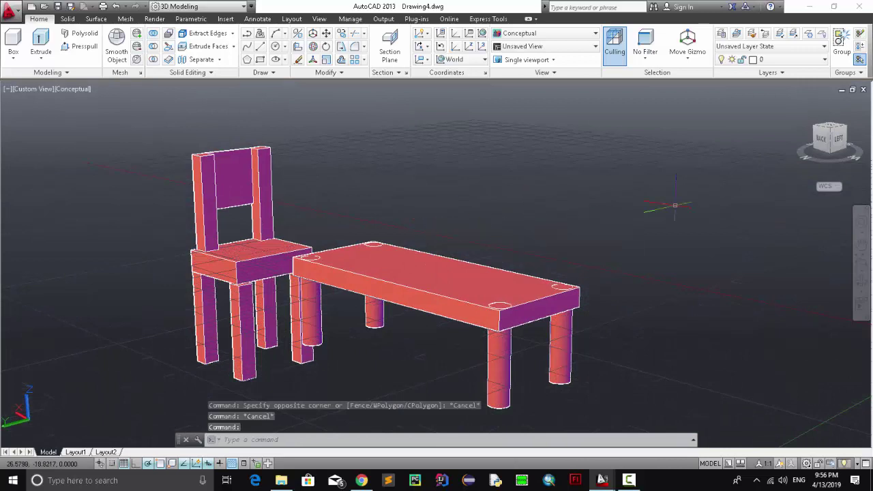
left_click(687, 205)
left_click(424, 374)
type("MOVE")
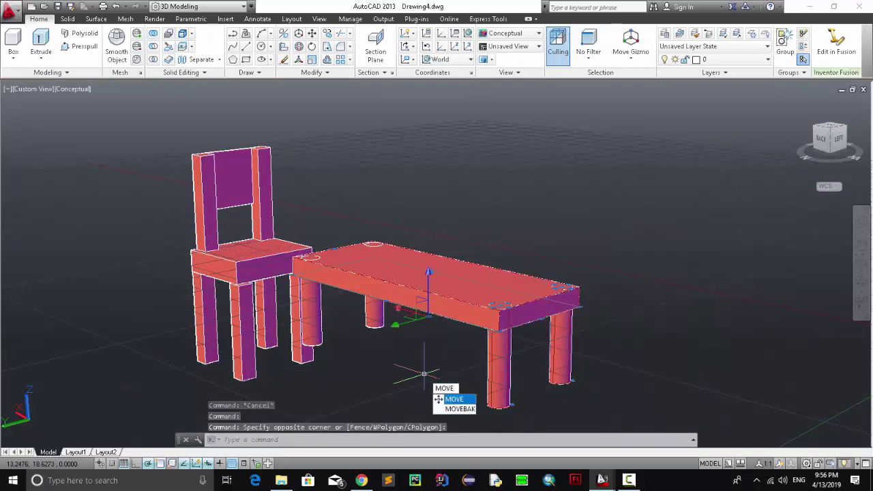
key("Return")
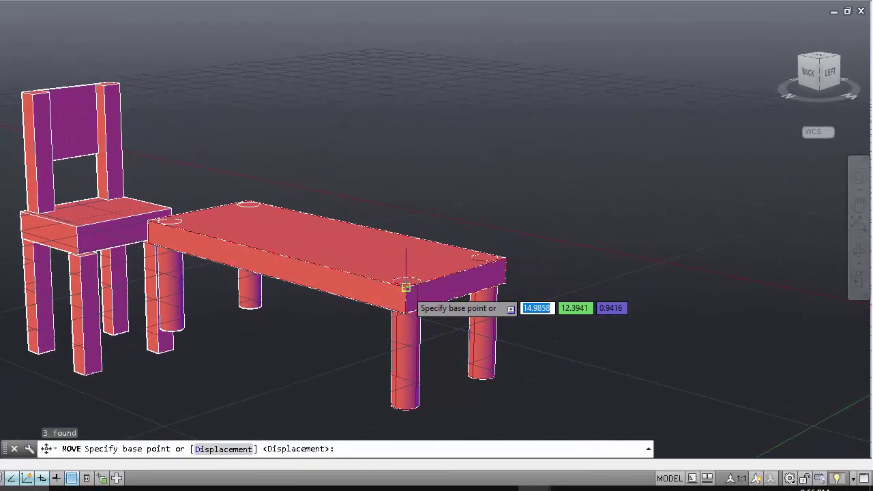
left_click(499, 310)
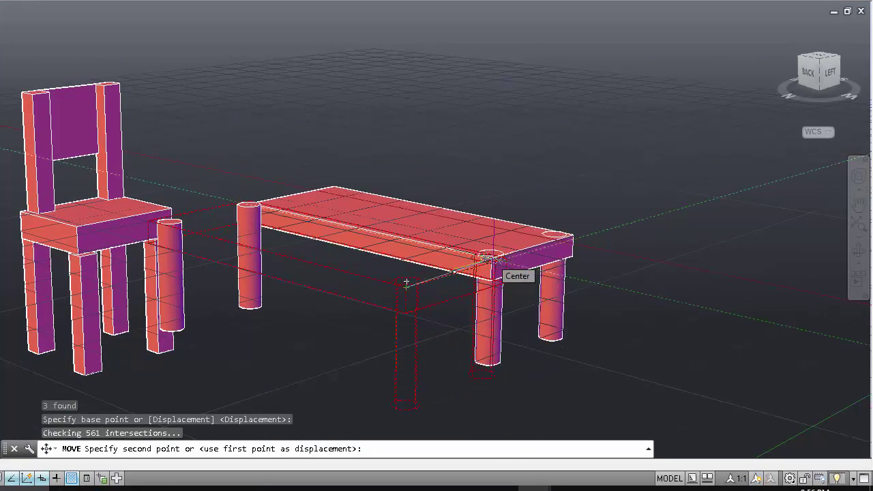
left_click(566, 233)
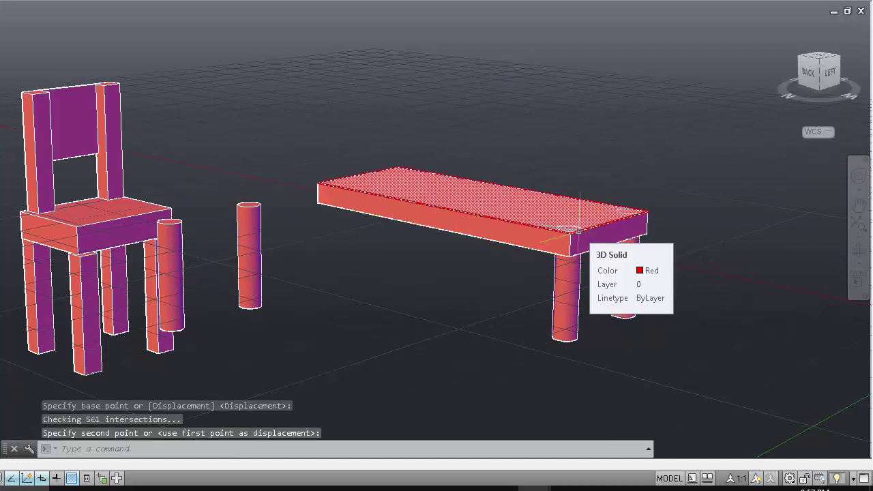
key("ctrl+z")
Step: Reselect the table and move it from its corner to a spot clear of the chair
left_click(571, 176)
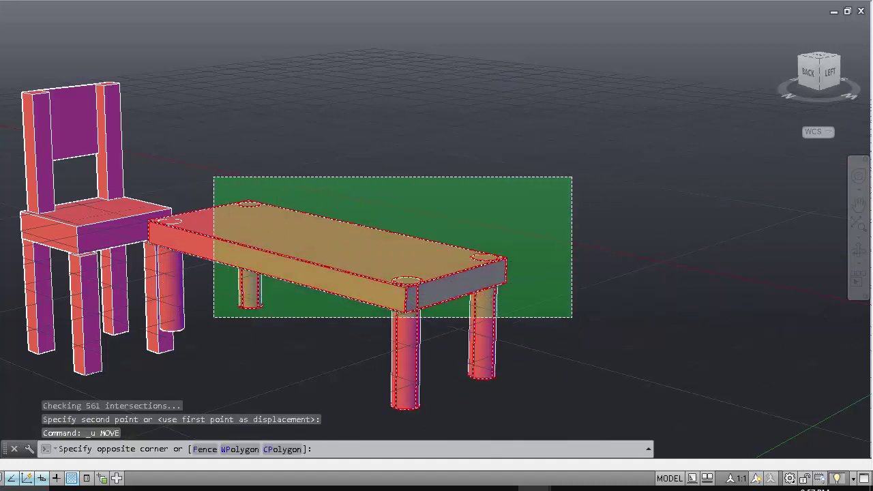
left_click(175, 359)
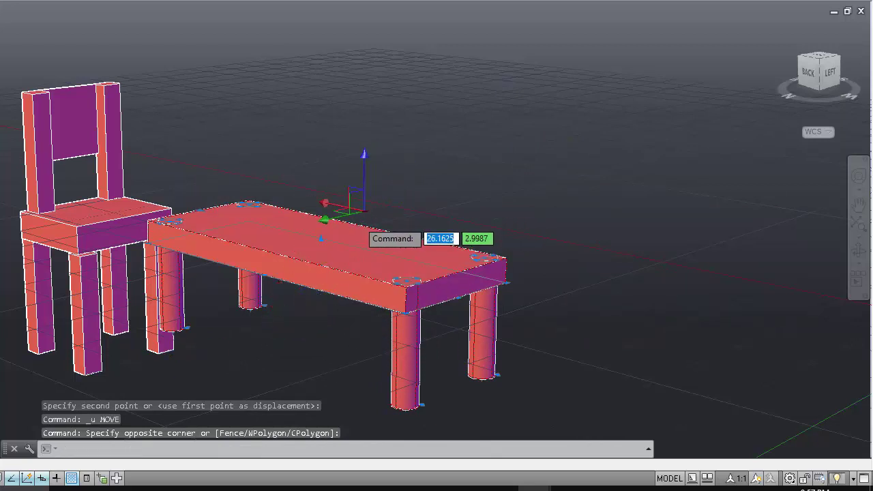
left_click(246, 203)
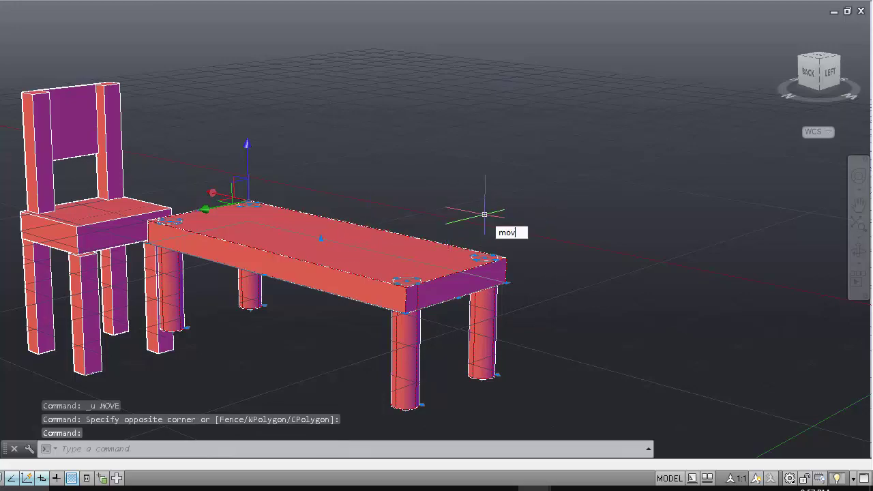
key("Return")
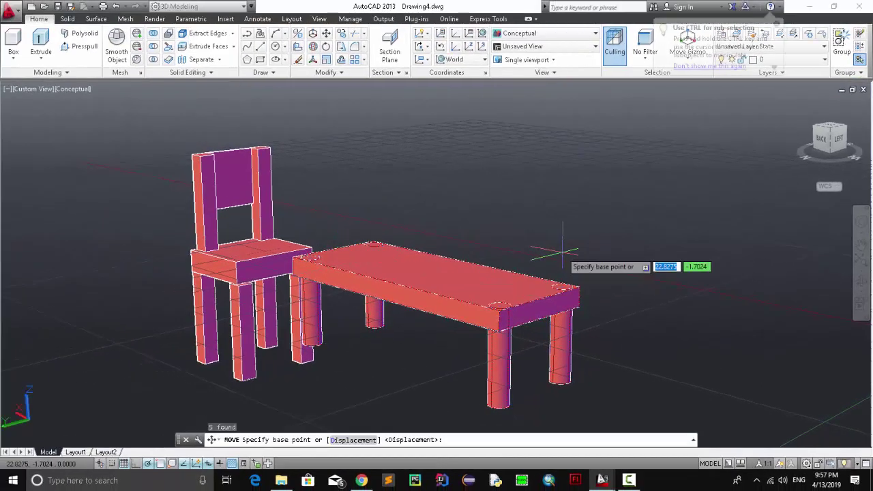
left_click(581, 286)
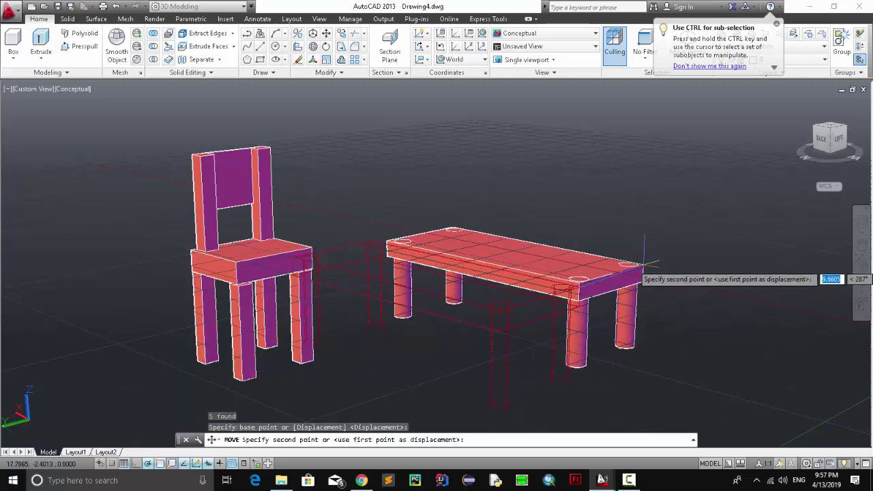
left_click(643, 263)
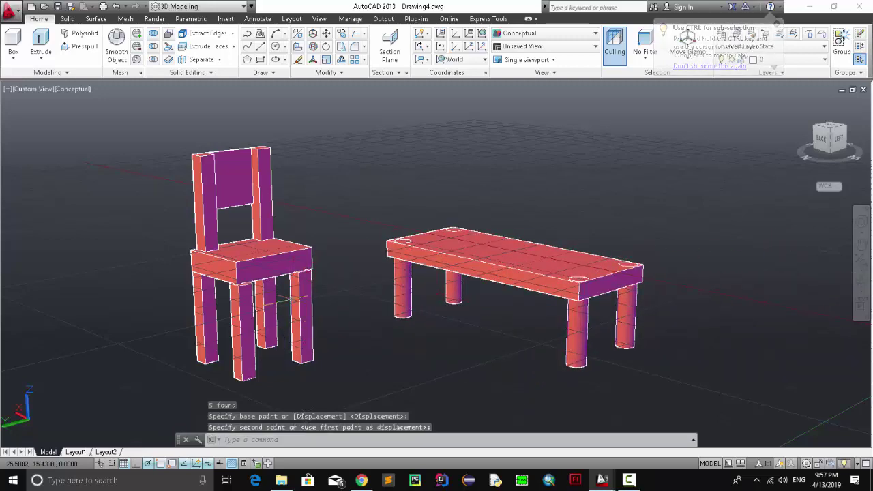
left_click(341, 126)
Step: Move the chair by its top corner against the table's left end, then clear the selection
left_click(191, 350)
type("MOVE")
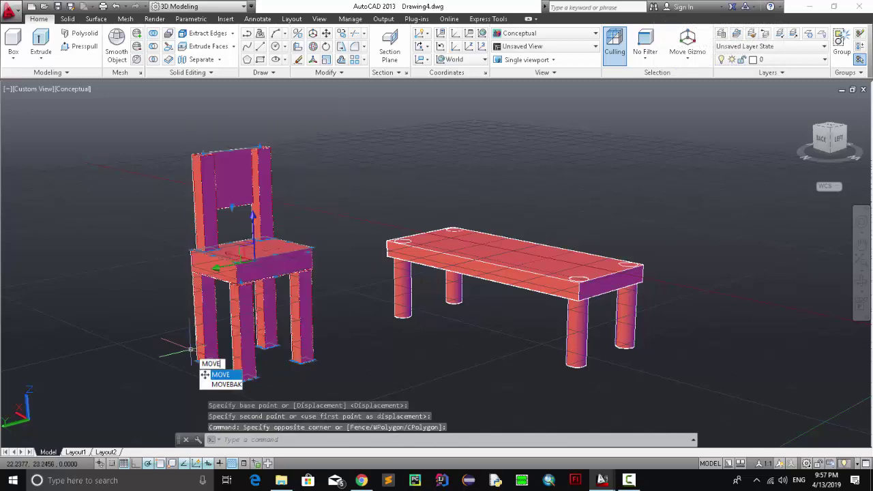
key("Return")
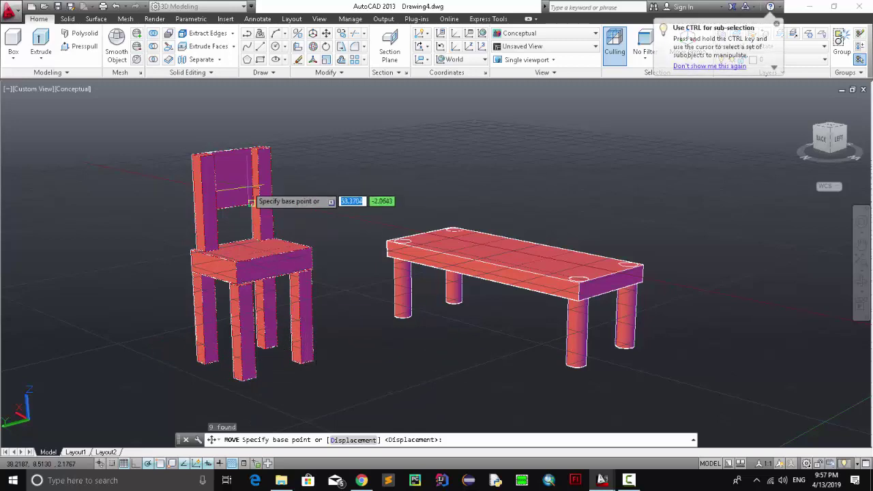
left_click(257, 149)
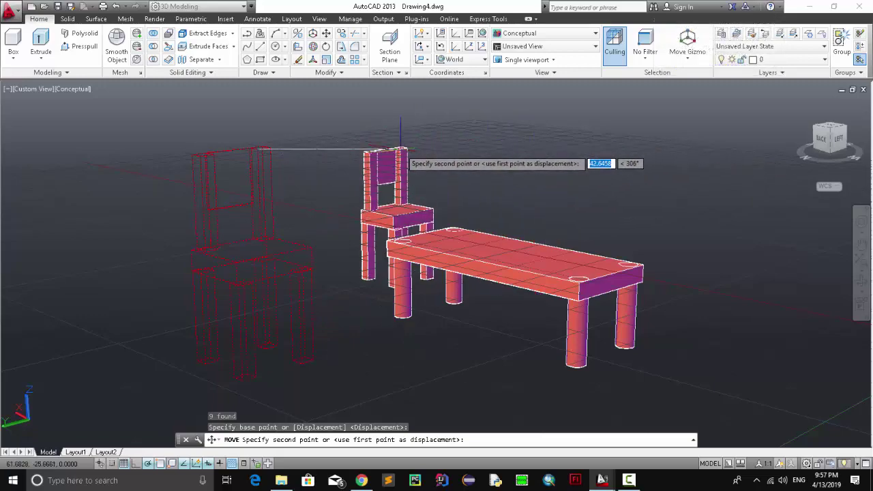
left_click(400, 157)
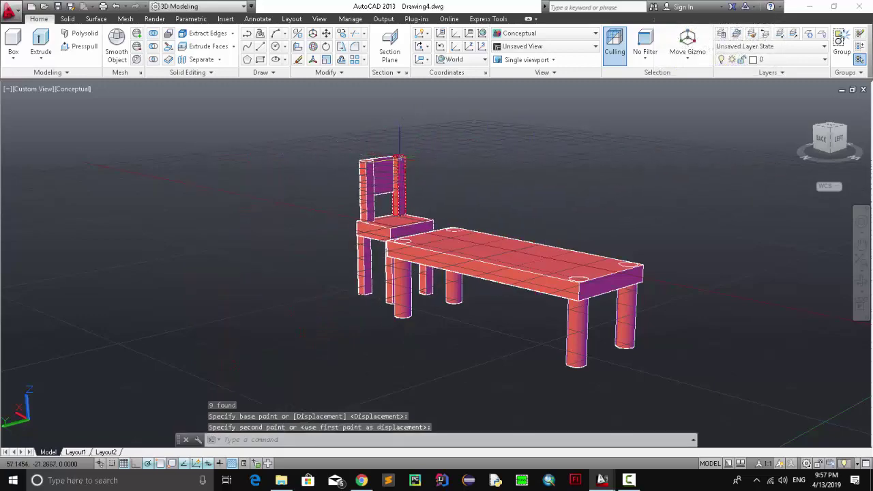
left_click(564, 227)
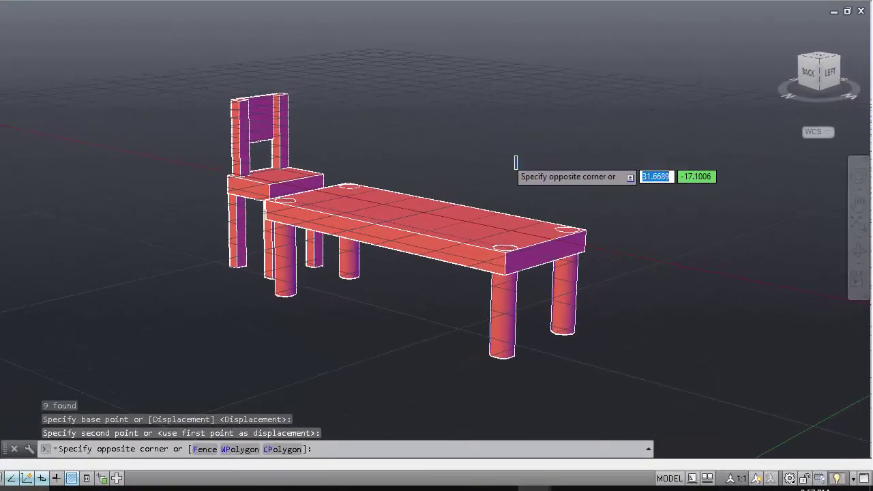
left_click(498, 138)
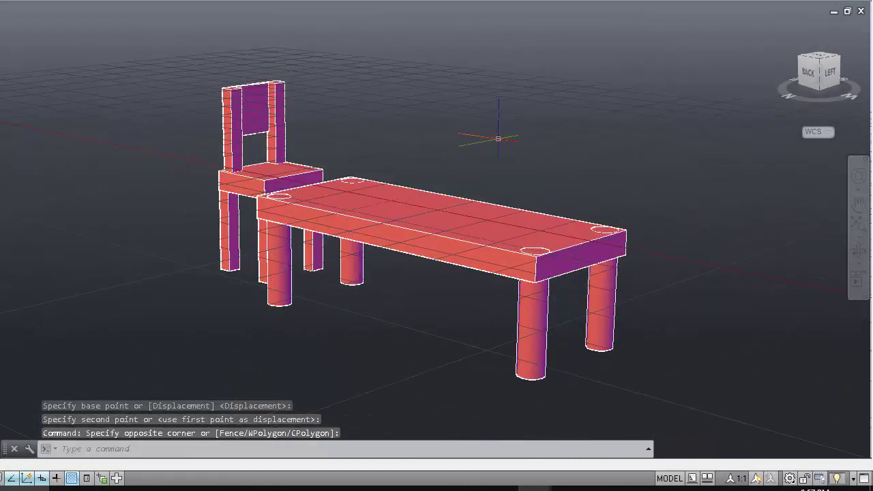